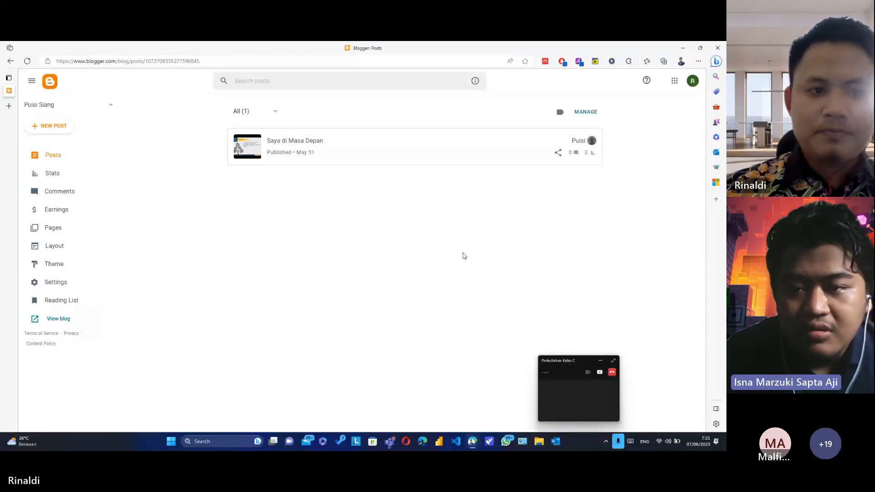
# - Enlarge the dashboard page and open the live Puisi Siang blog
pyautogui.hotkey('ctrl', '+')
pyautogui.hotkey('ctrl', '+')
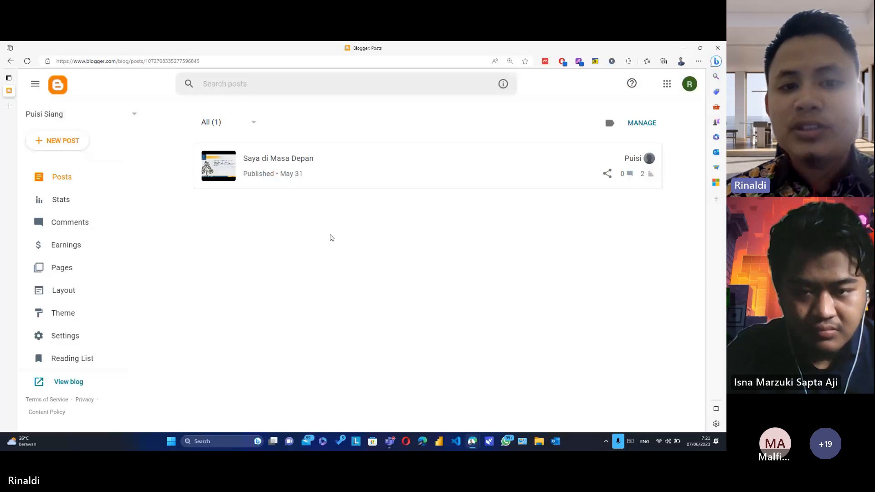
pyautogui.click(264, 160)
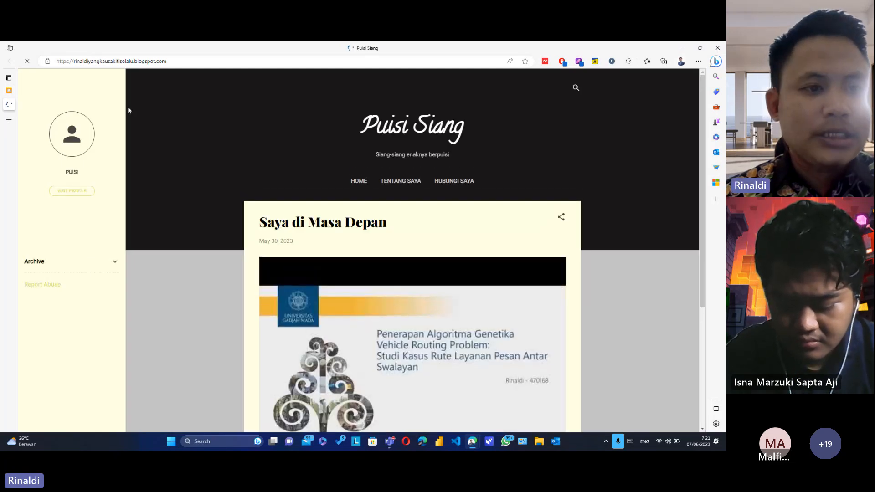
# - Switch the dashboard to the Puisi Senja blog and view its live page
pyautogui.click(9, 91)
pyautogui.click(68, 114)
pyautogui.click(67, 138)
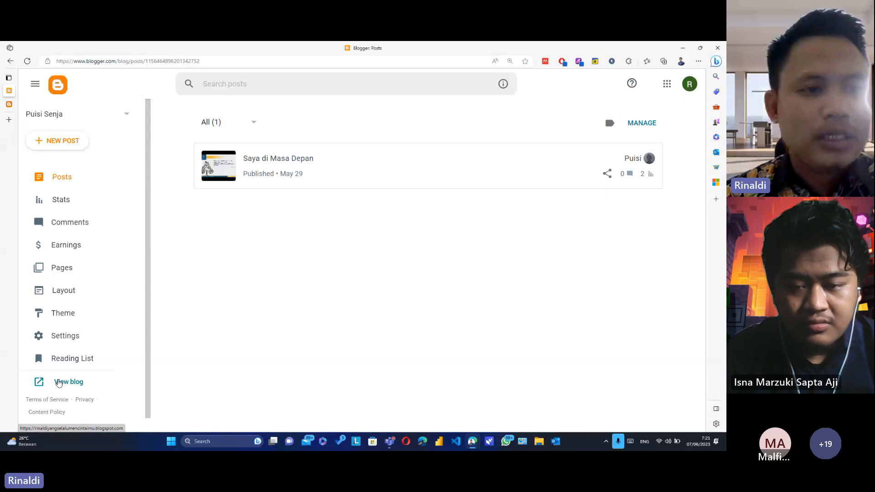
pyautogui.click(59, 383)
pyautogui.moveTo(28, 94)
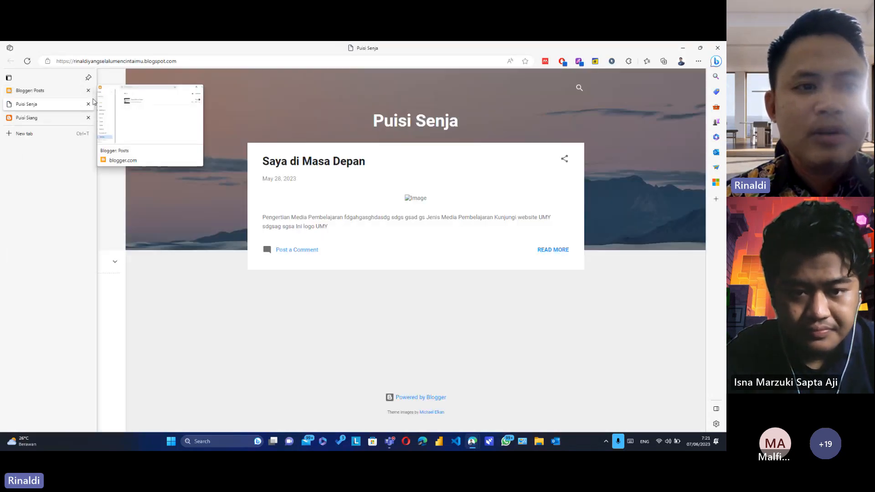
pyautogui.moveTo(373, 121); pyautogui.dragTo(548, 189)
pyautogui.click(642, 187)
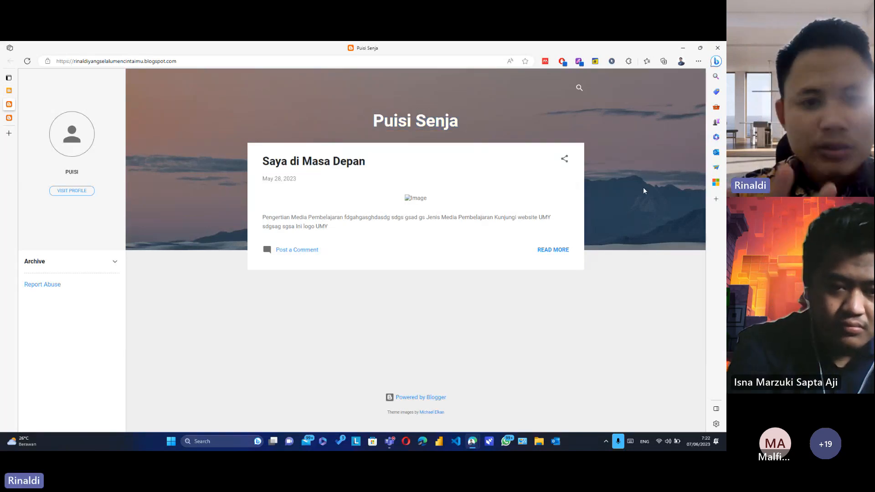
# - Look through the live Puisi Siang home page from its header to its footer
pyautogui.click(9, 118)
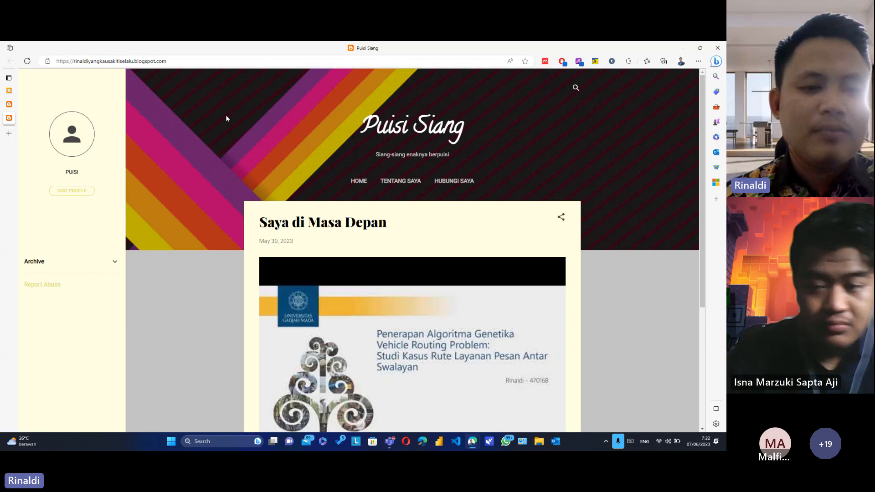
pyautogui.scroll(-4, 398, 211)
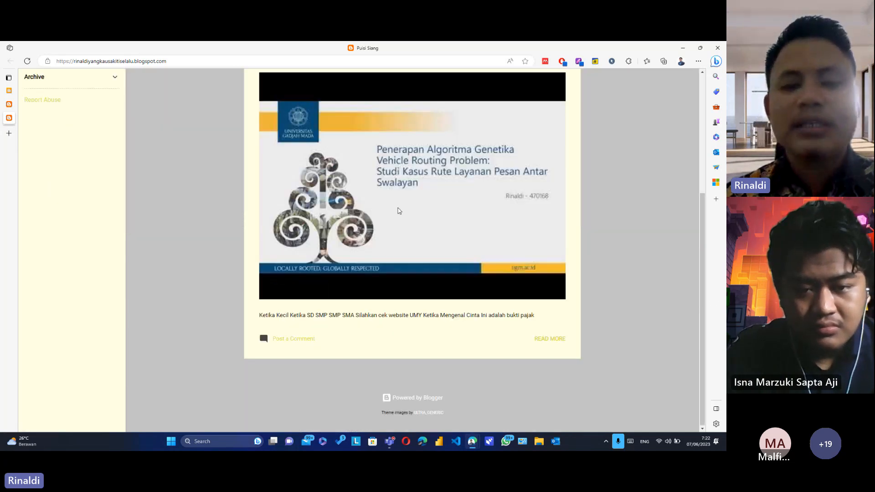
pyautogui.scroll(4, 398, 211)
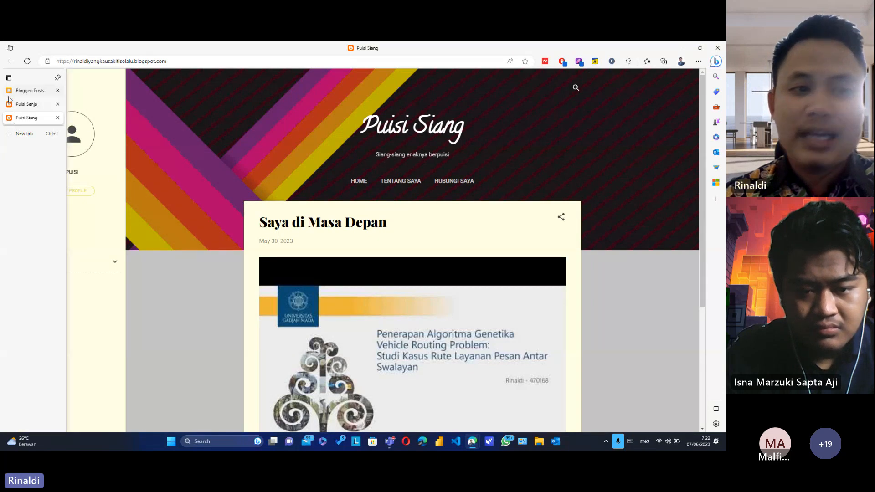
# - Open the Puisi Senja blog's statistics and examine the latest post, views chart, posts and pages sections
pyautogui.click(19, 90)
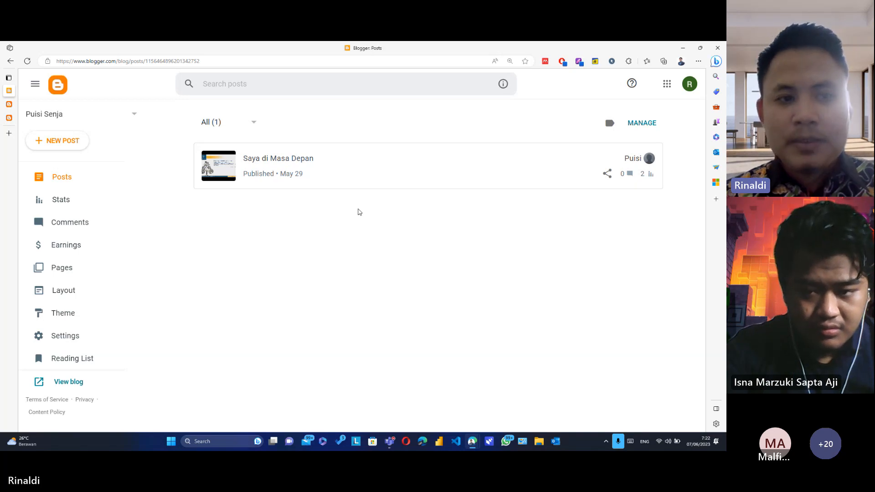
pyautogui.click(68, 203)
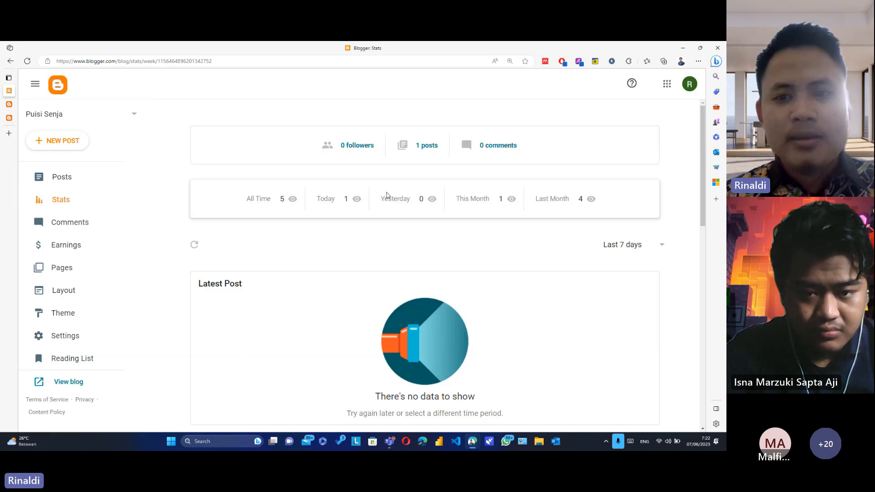
pyautogui.scroll(-4, 449, 186)
pyautogui.scroll(-6, 449, 186)
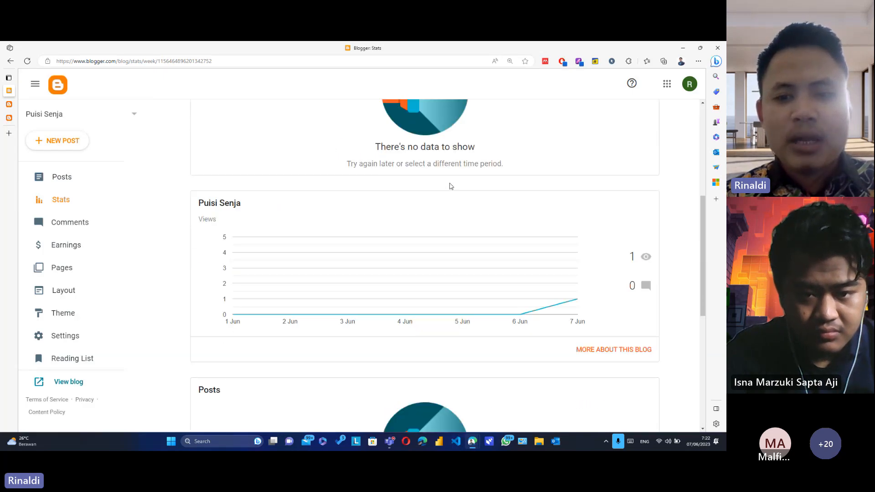
pyautogui.scroll(3, 449, 186)
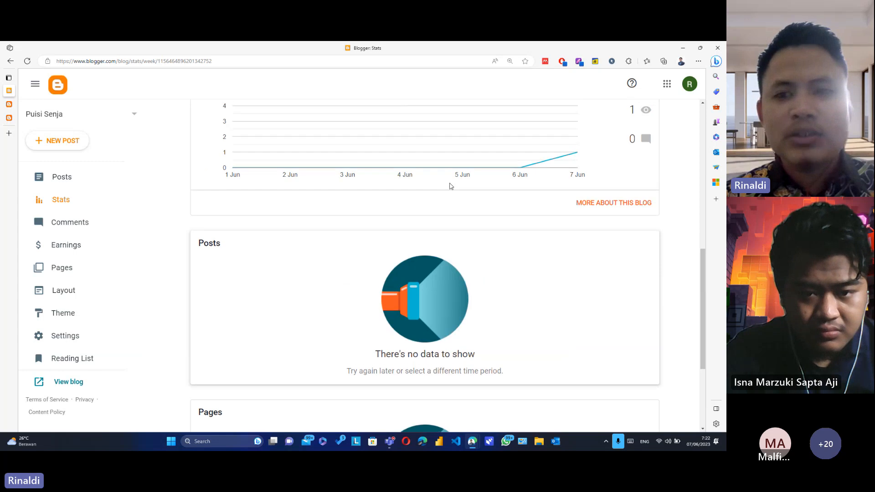
pyautogui.scroll(-6, 540, 219)
pyautogui.scroll(8, 540, 219)
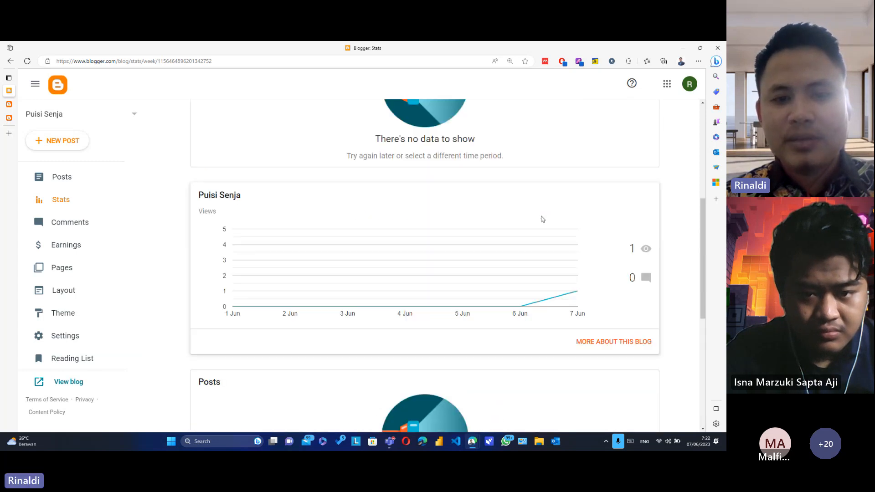
pyautogui.scroll(6, 319, 248)
pyautogui.scroll(-10, 299, 211)
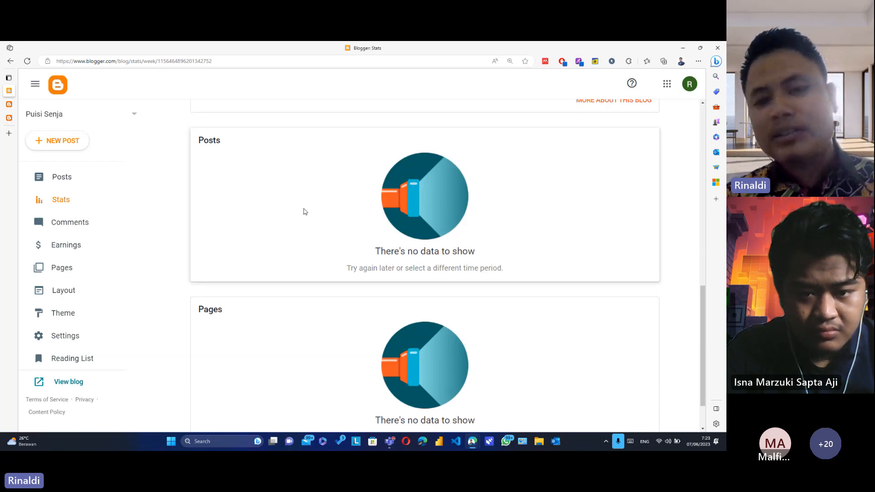
pyautogui.scroll(5, 303, 212)
pyautogui.scroll(3, 371, 276)
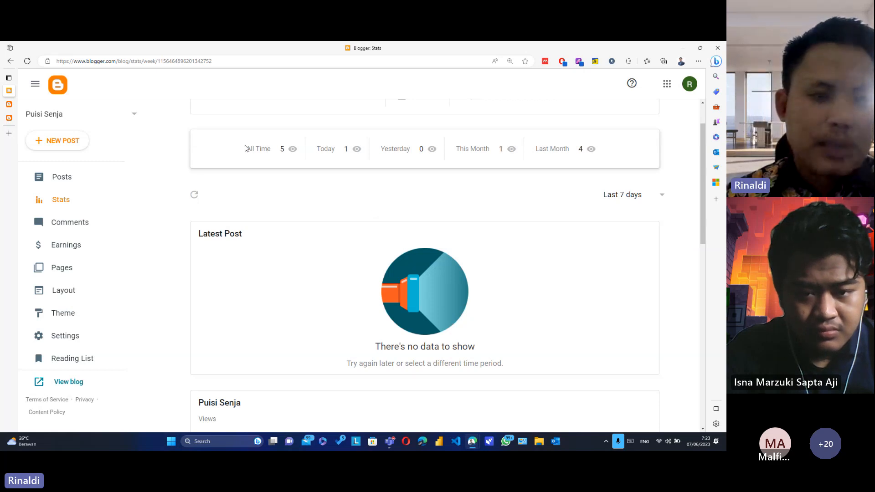
# - Examine the view counts for all time, today, yesterday, this month and last month, highlighting them
pyautogui.moveTo(247, 149); pyautogui.dragTo(285, 149)
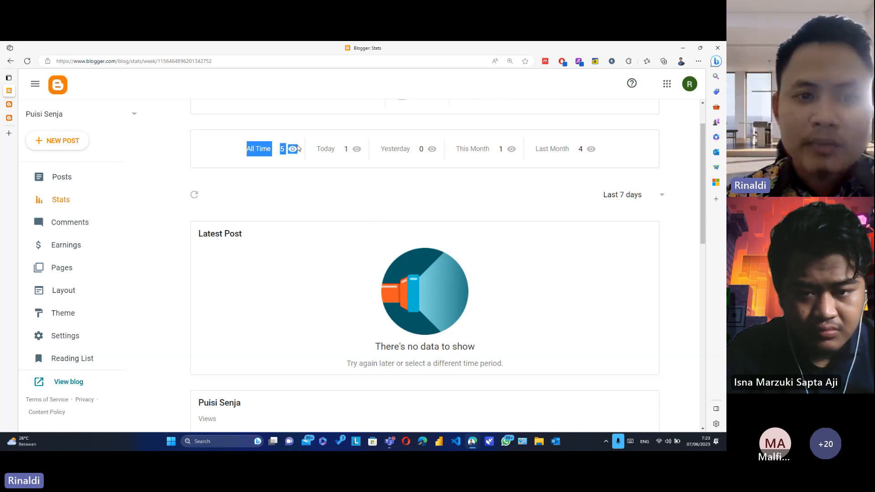
pyautogui.click(297, 145)
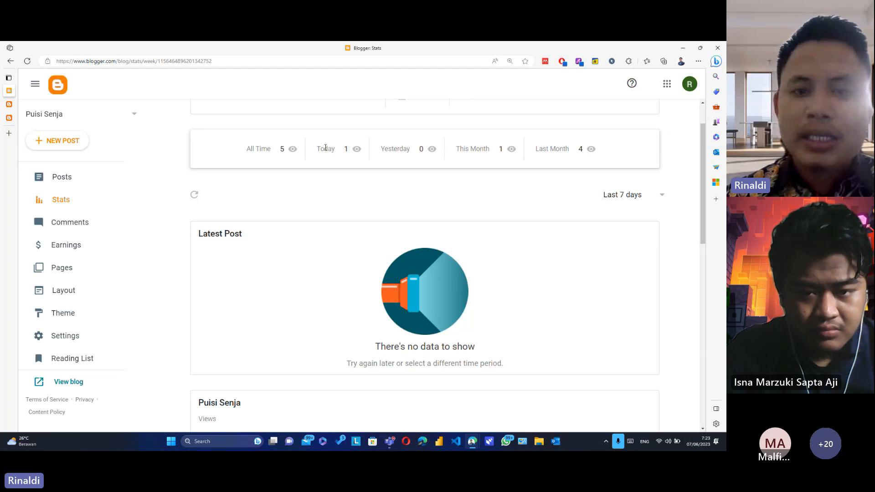
pyautogui.moveTo(324, 149); pyautogui.dragTo(437, 149)
pyautogui.click(364, 150)
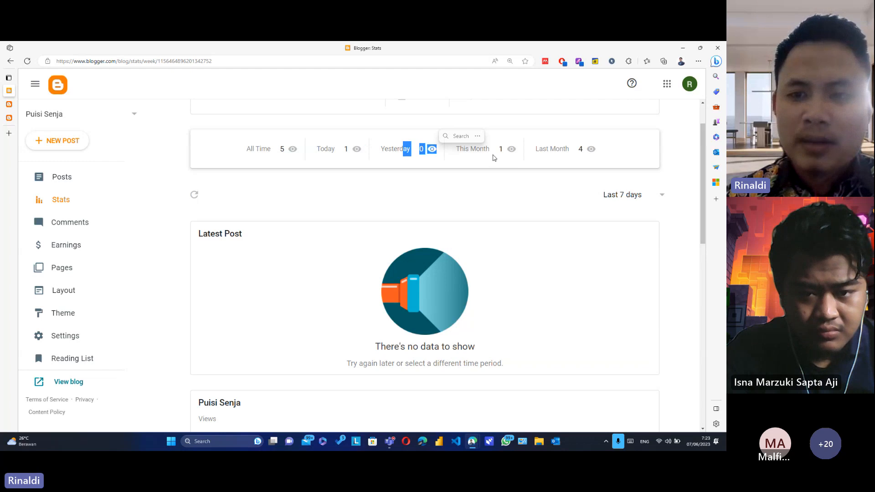
pyautogui.moveTo(469, 152); pyautogui.dragTo(612, 151)
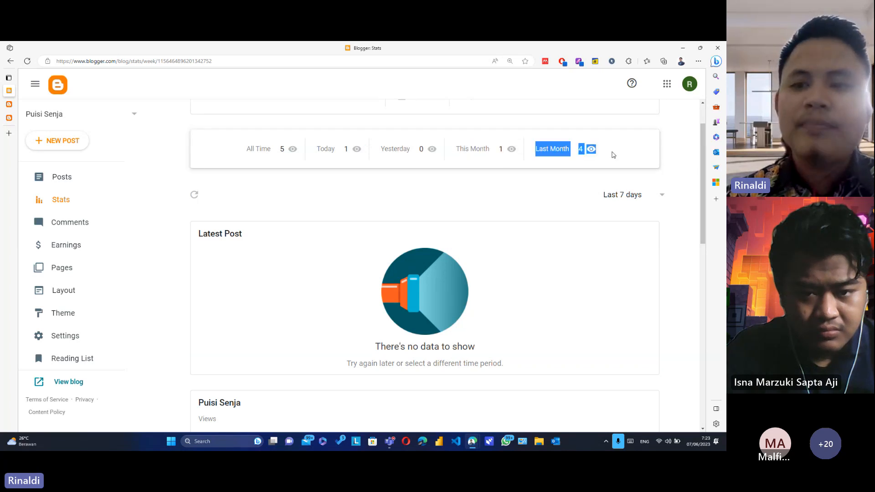
pyautogui.click(611, 151)
# - Review the views chart and the posts and pages statistics once more, and return to the statistics overview
pyautogui.scroll(-3, 611, 153)
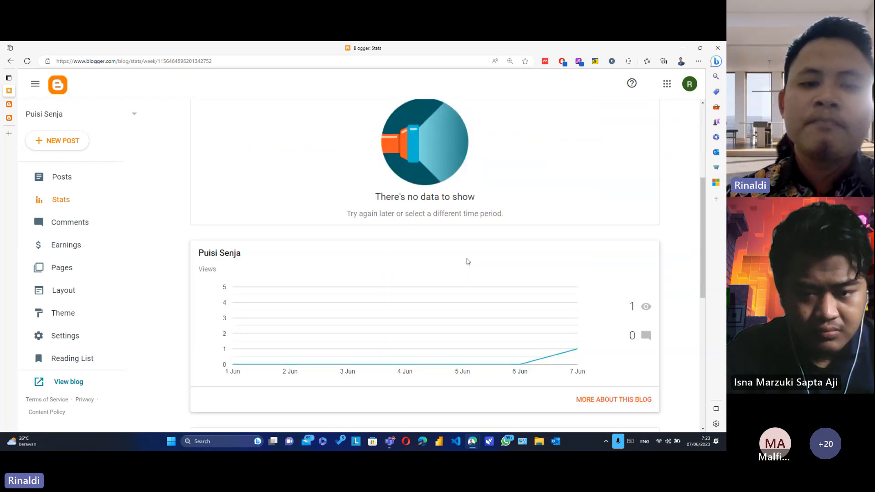
pyautogui.scroll(-6, 319, 237)
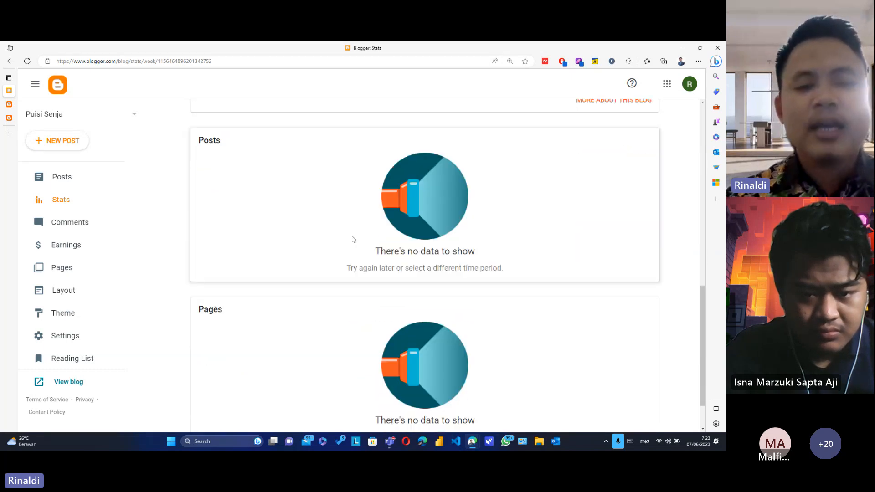
pyautogui.scroll(-2, 351, 238)
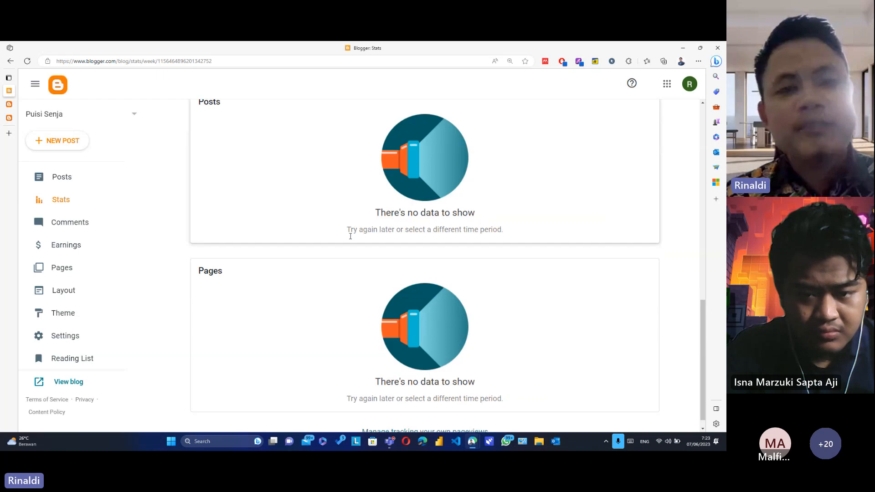
pyautogui.scroll(6, 350, 236)
pyautogui.scroll(5, 350, 236)
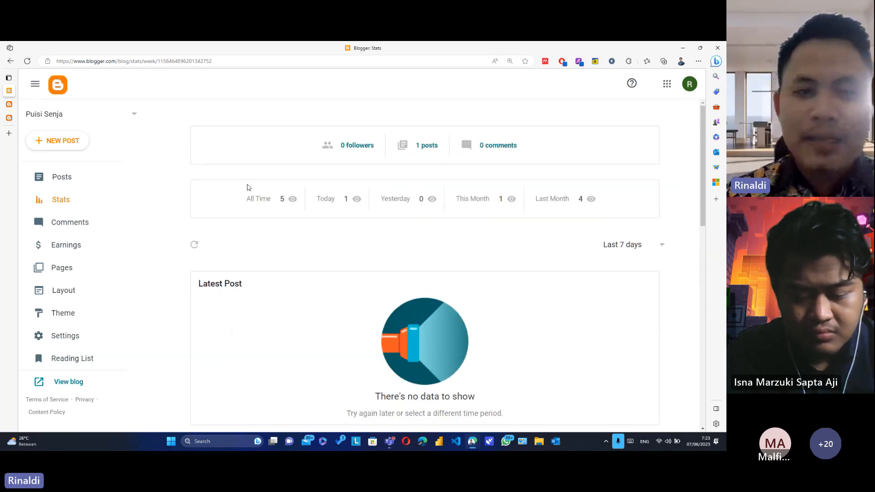
# - Check the Puisi Senja comments list and open the full Saya di Masa Depan post on the live blog at its comment form
pyautogui.click(81, 229)
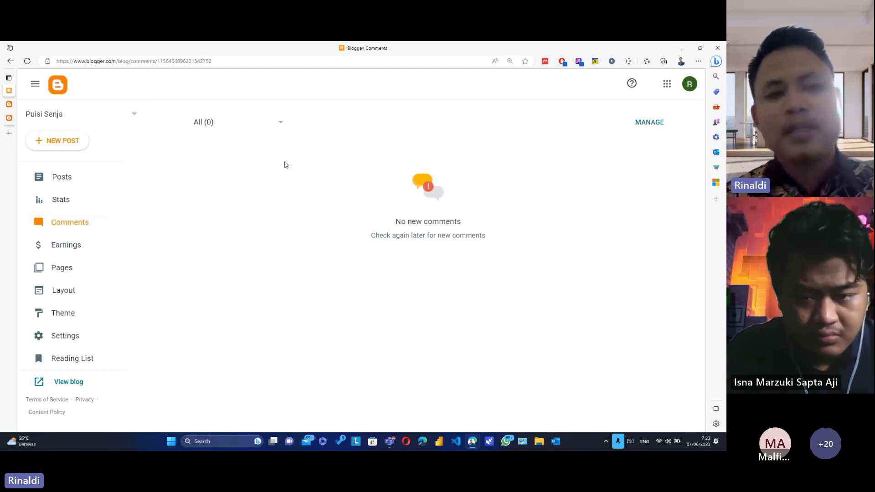
pyautogui.click(6, 104)
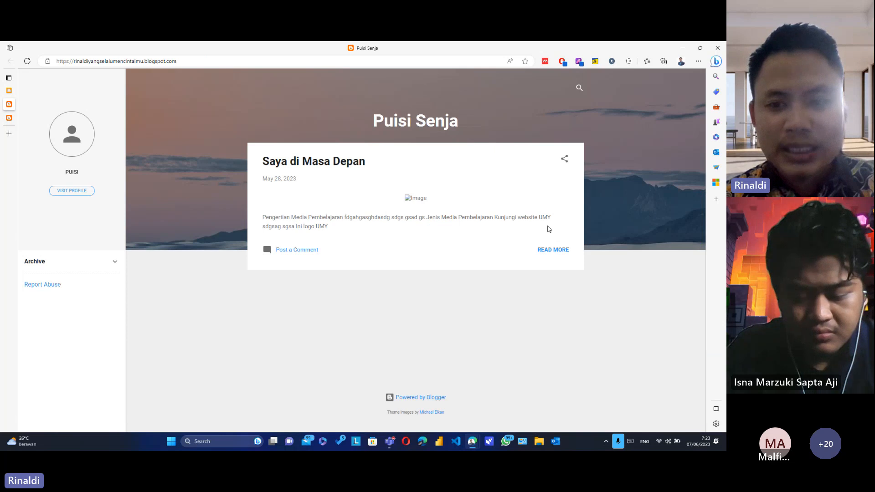
pyautogui.click(550, 251)
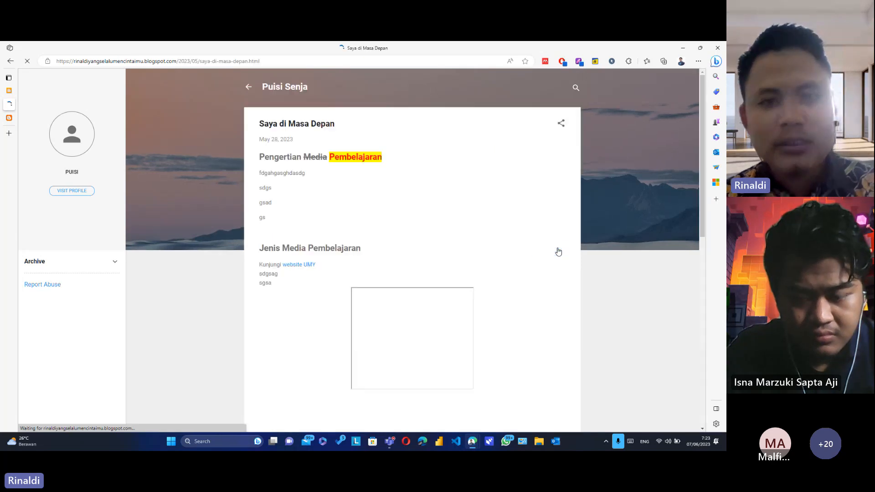
pyautogui.scroll(-10, 557, 251)
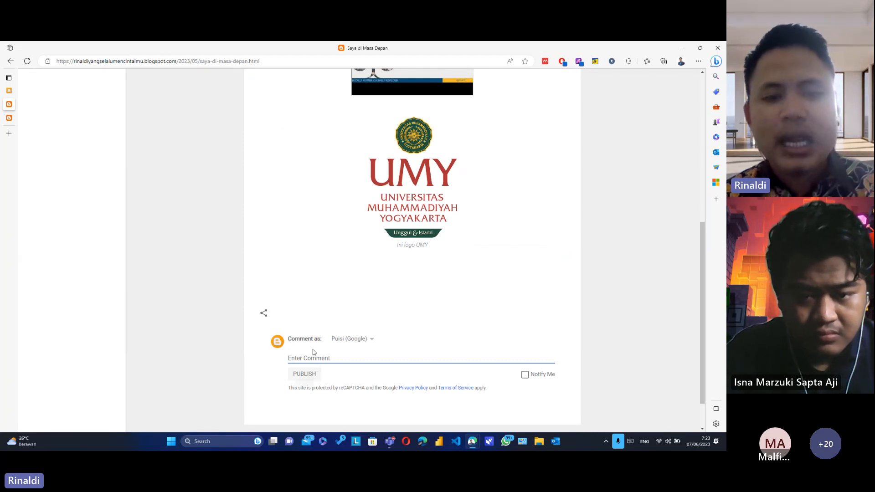
# - Choose the Puisi (Google) profile for commenting on the post and activate the comment field
pyautogui.moveTo(301, 339); pyautogui.dragTo(323, 340)
pyautogui.click(343, 340)
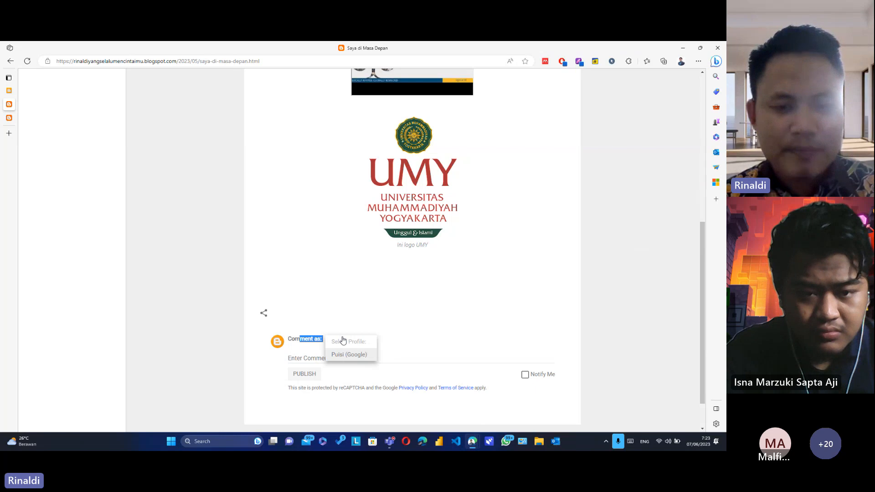
pyautogui.click(350, 355)
pyautogui.click(353, 358)
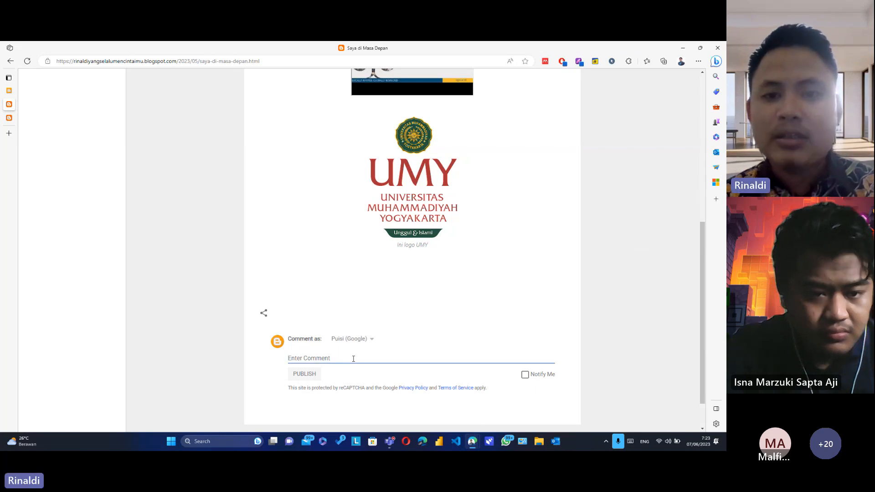
pyautogui.scroll(5, 353, 359)
pyautogui.scroll(-6, 354, 359)
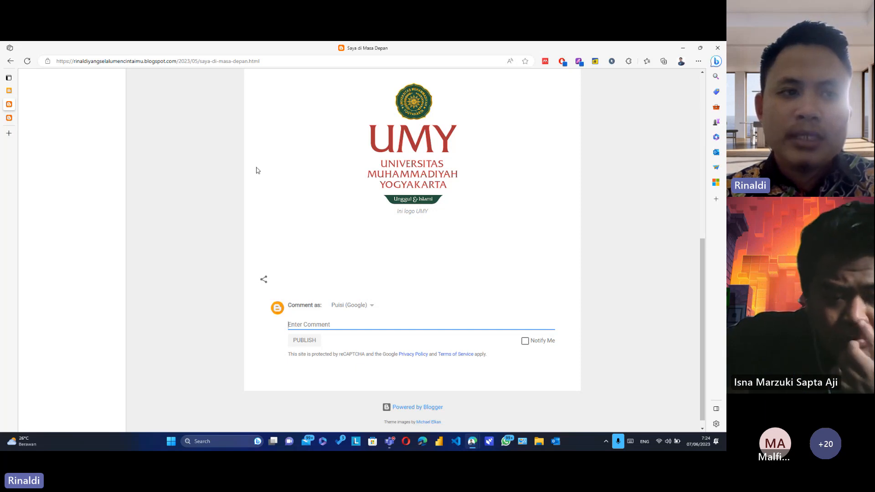
# - Open the Puisi Senja blog's Earnings page and examine the AdSense account section, highlighting the account's e-mail address
pyautogui.click(9, 90)
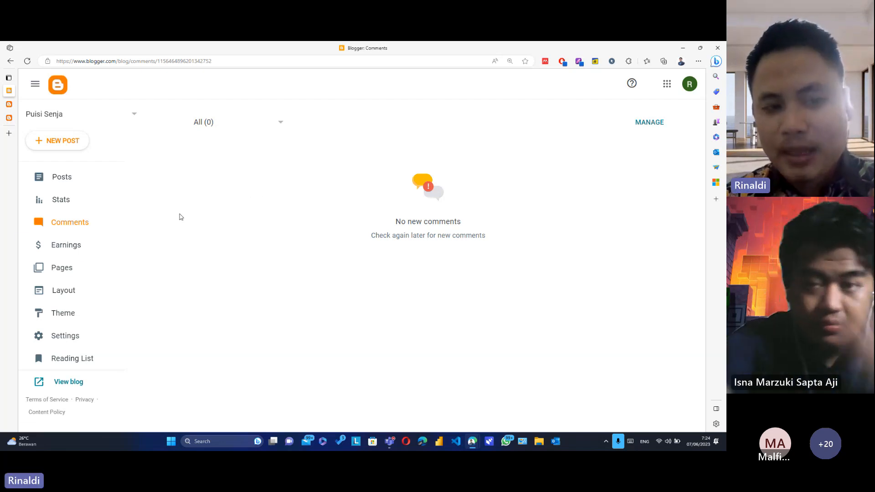
pyautogui.click(78, 244)
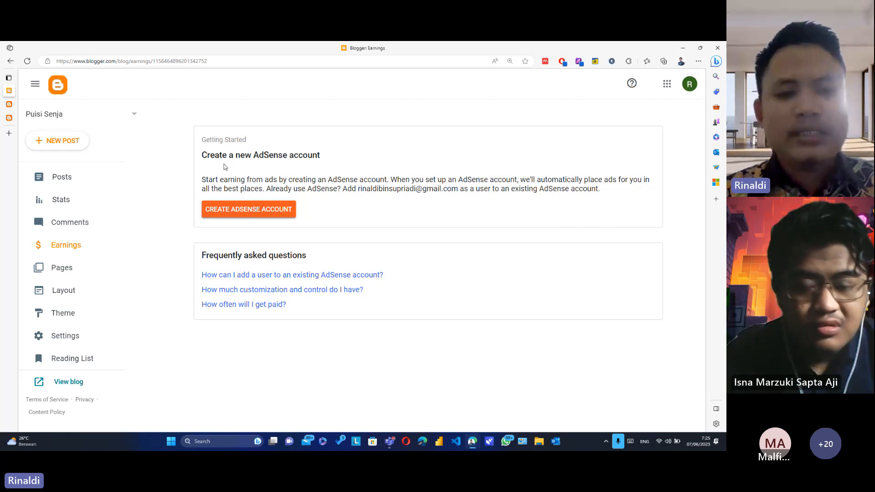
pyautogui.moveTo(203, 155); pyautogui.dragTo(282, 156)
pyautogui.click(282, 156)
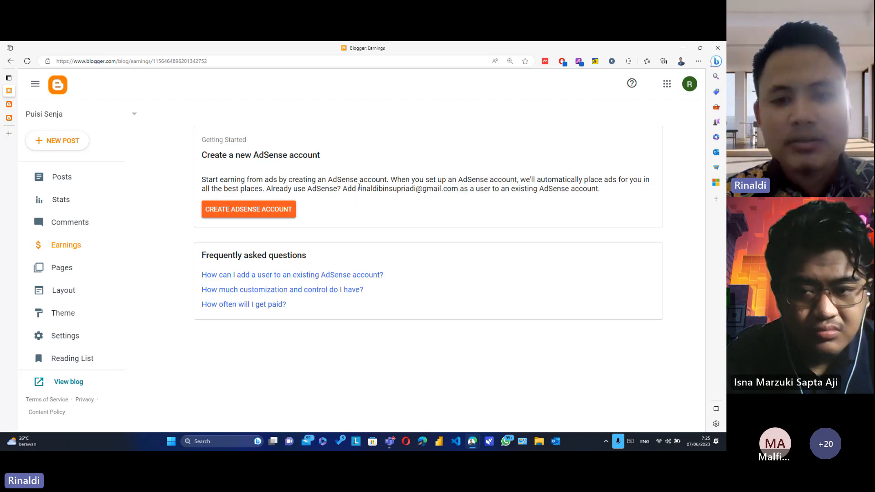
pyautogui.moveTo(360, 188); pyautogui.dragTo(459, 188)
pyautogui.click(459, 187)
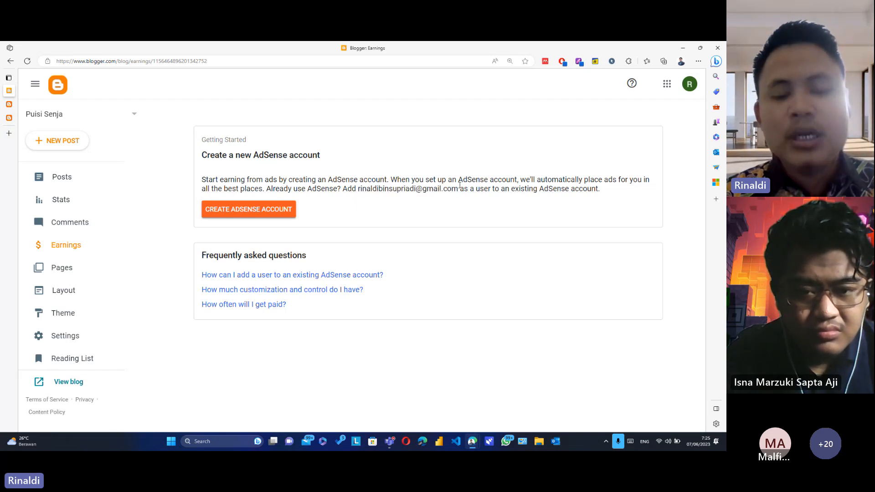
pyautogui.moveTo(360, 187); pyautogui.dragTo(458, 189)
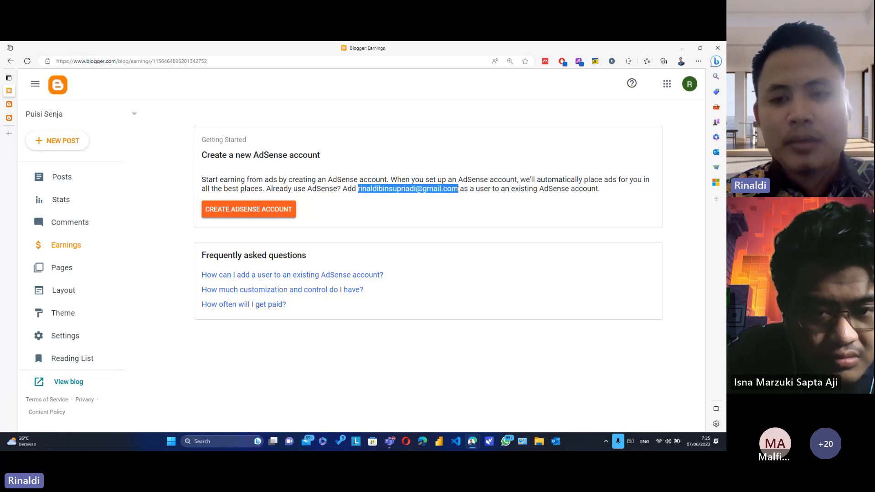
# - Clear the e-mail highlight on the Earnings page and examine the heading about creating a new AdSense account
pyautogui.click(453, 181)
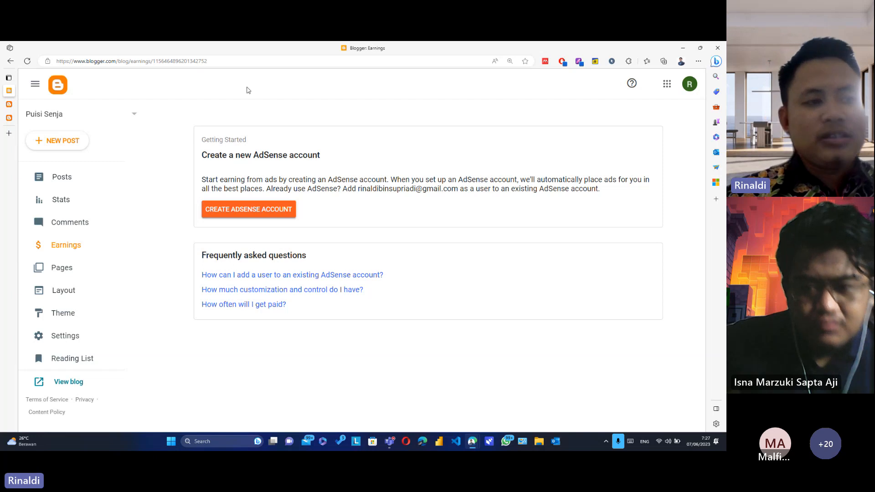
pyautogui.moveTo(200, 138); pyautogui.dragTo(321, 155)
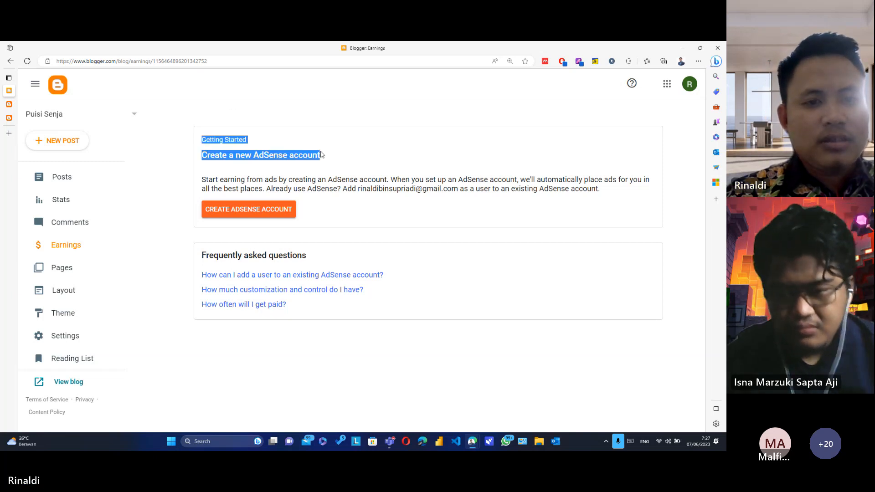
pyautogui.click(322, 154)
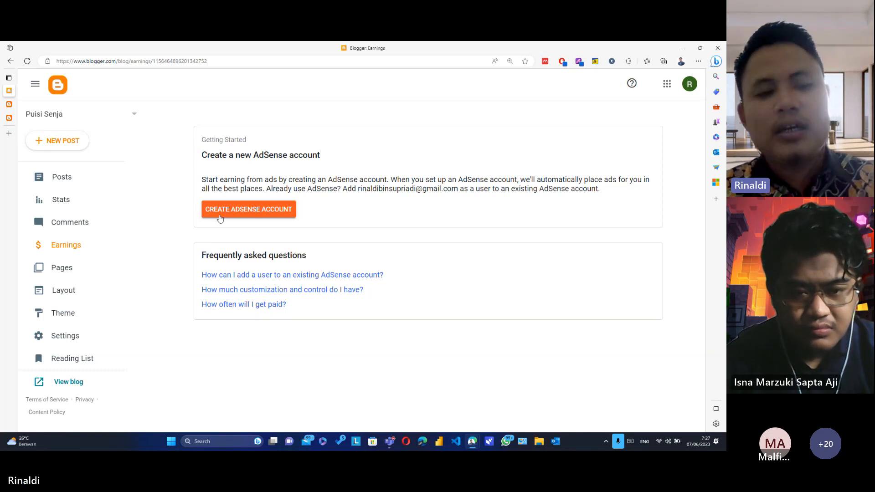
# - Visit the Puisi Senja blog's Pages and Layout sections briefly and open its Theme page
pyautogui.click(105, 273)
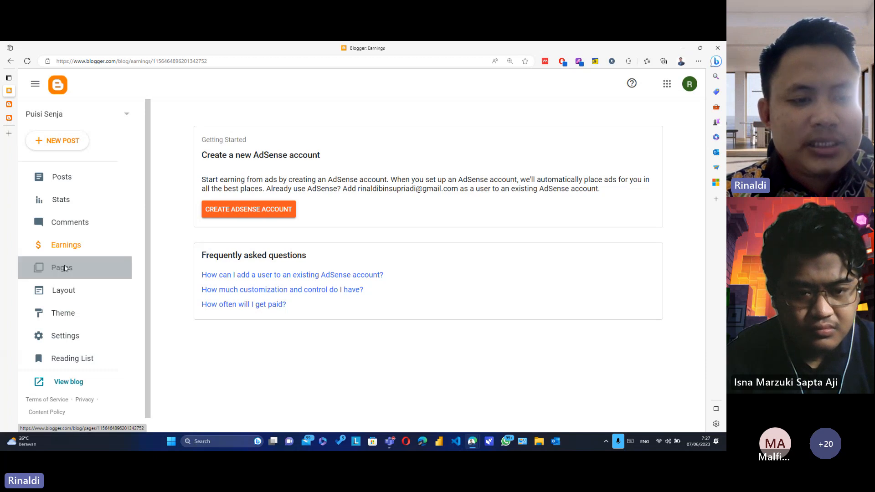
pyautogui.click(88, 296)
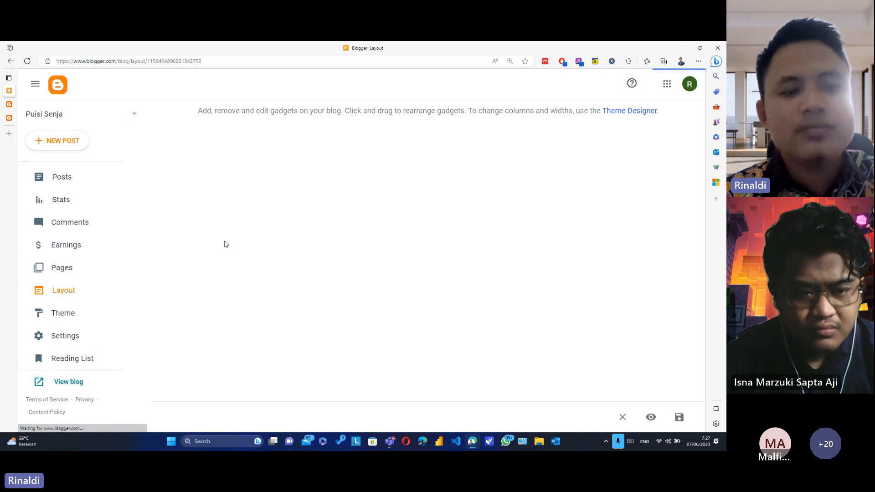
pyautogui.click(95, 315)
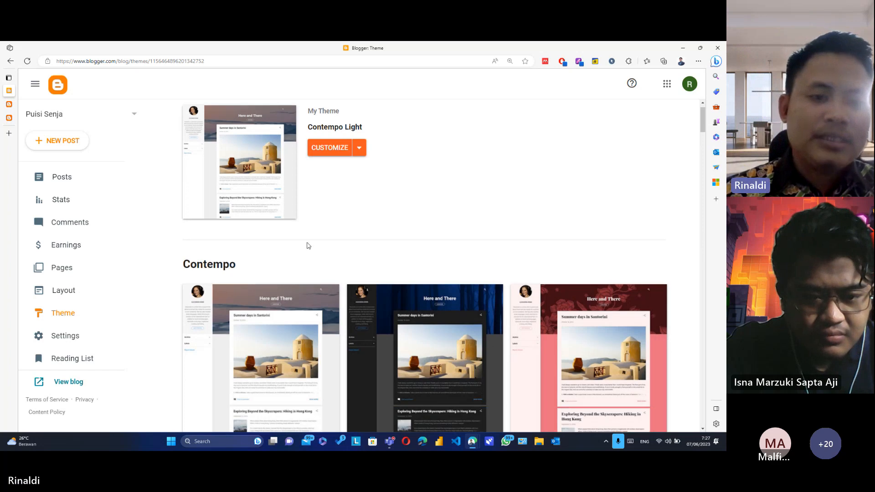
# - Browse the theme gallery from Contempo through Soho and Emporio to Notable, and return to the Contempo group
pyautogui.scroll(-3, 306, 244)
pyautogui.scroll(-15, 307, 242)
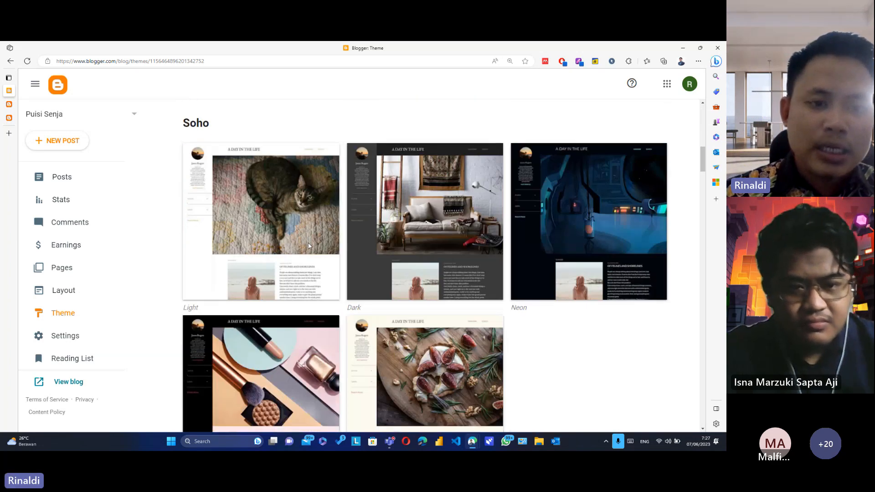
pyautogui.scroll(-10, 319, 240)
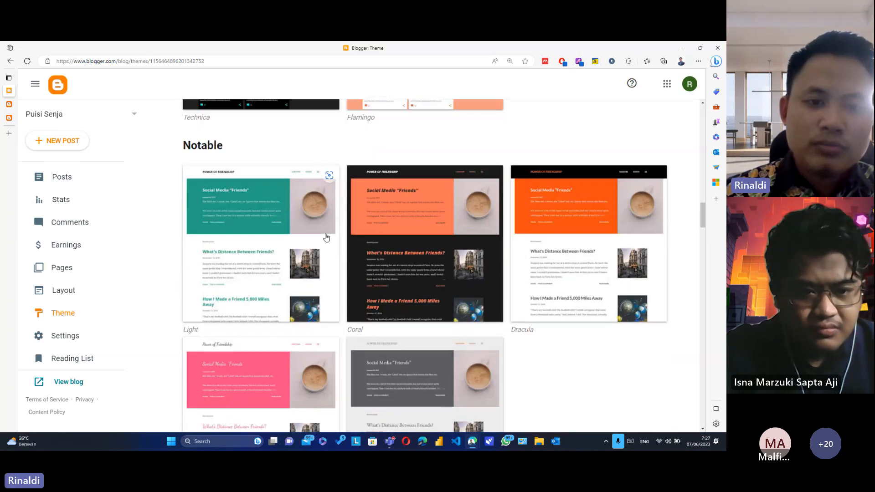
pyautogui.scroll(4, 326, 237)
pyautogui.scroll(-4, 326, 237)
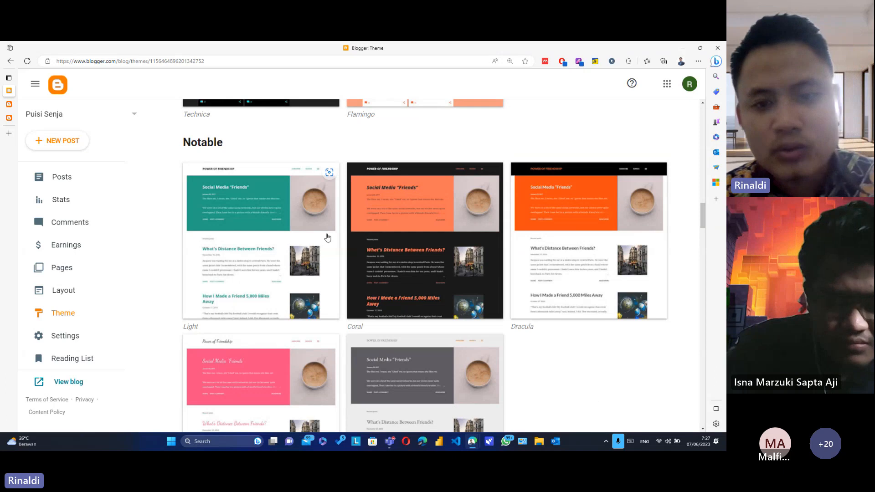
pyautogui.scroll(-6, 343, 267)
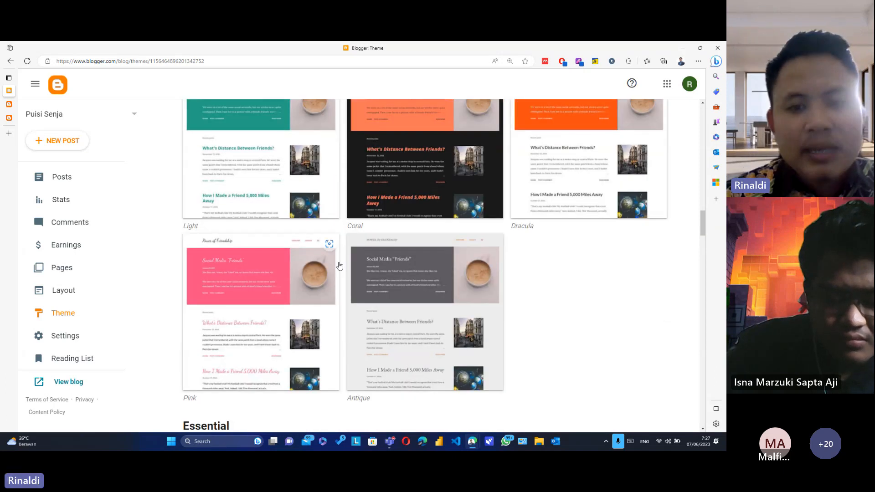
pyautogui.scroll(6, 343, 262)
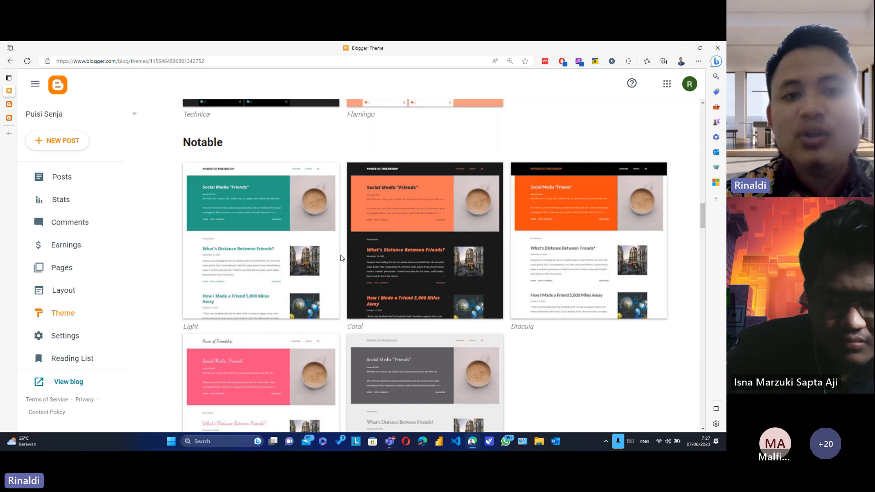
pyautogui.scroll(20, 343, 258)
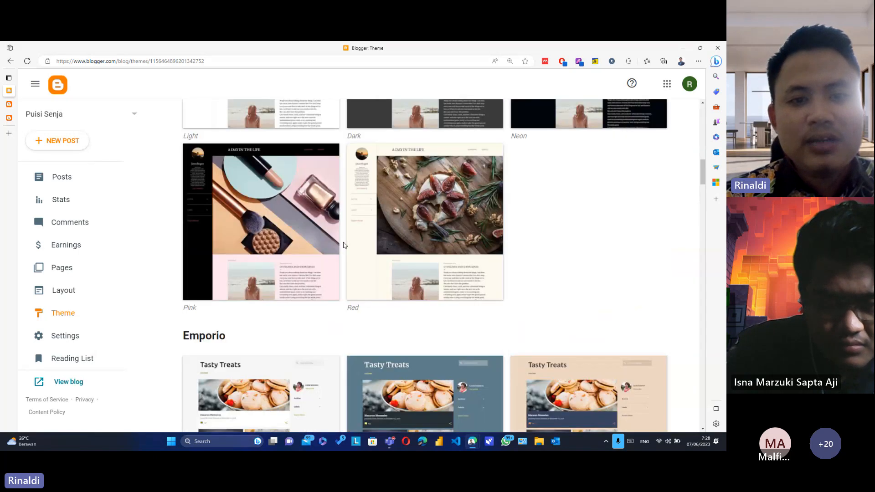
pyautogui.scroll(4, 344, 245)
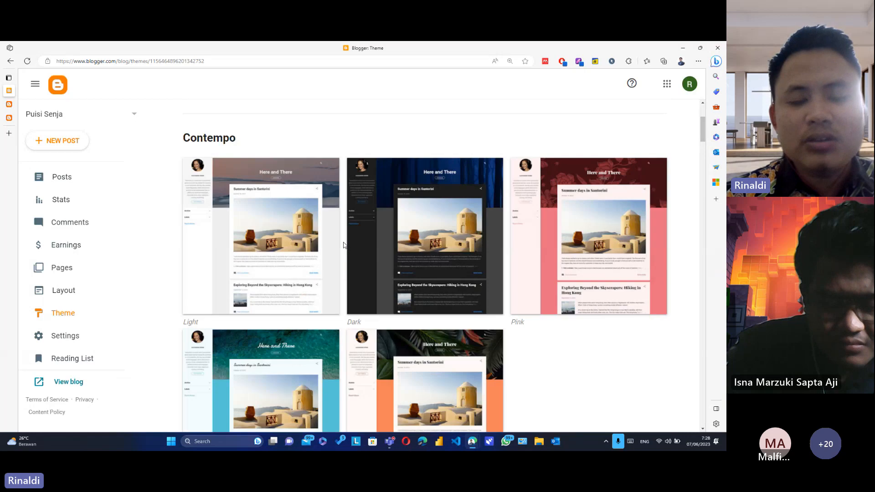
# - Highlight the Contempo heading, clear the highlight and examine the theme variants in that group
pyautogui.moveTo(187, 195); pyautogui.dragTo(236, 192)
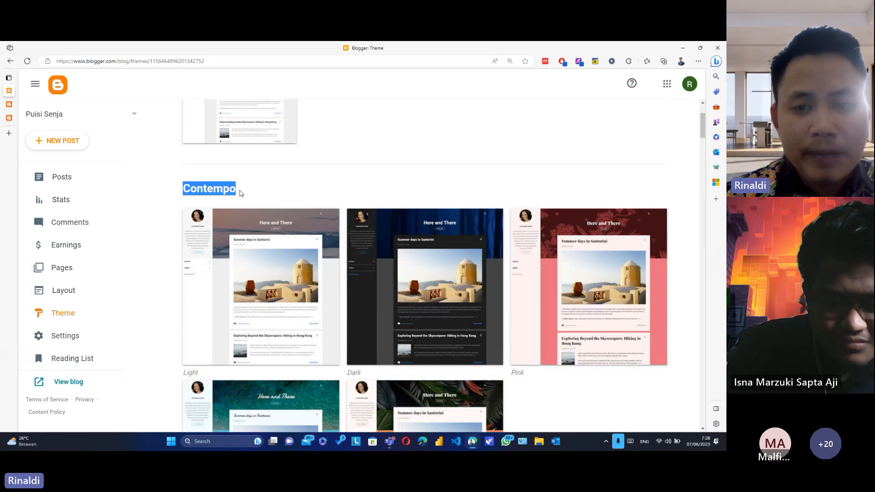
pyautogui.click(233, 191)
pyautogui.doubleClick(217, 191)
pyautogui.scroll(-2, 218, 193)
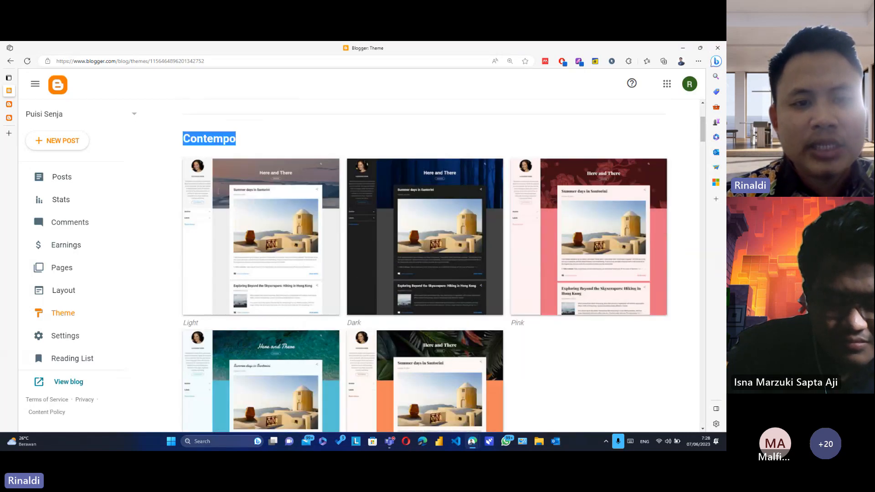
pyautogui.scroll(1, 218, 195)
pyautogui.click(261, 139)
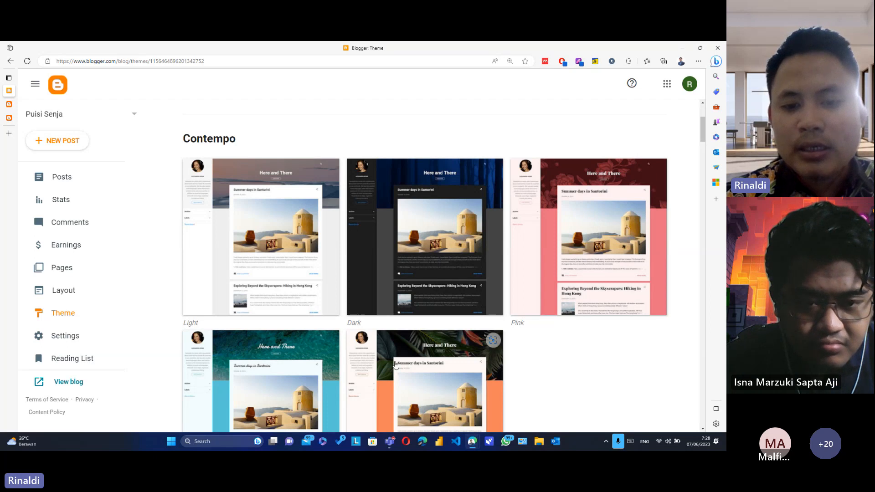
# - Select the Flamingo variant of the Contempo theme and apply it to the Puisi Senja blog
pyautogui.scroll(-3, 401, 356)
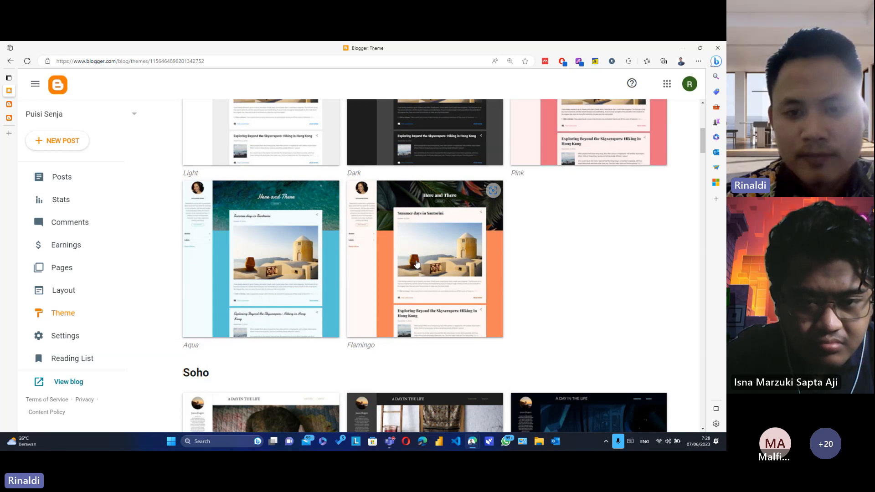
pyautogui.click(416, 263)
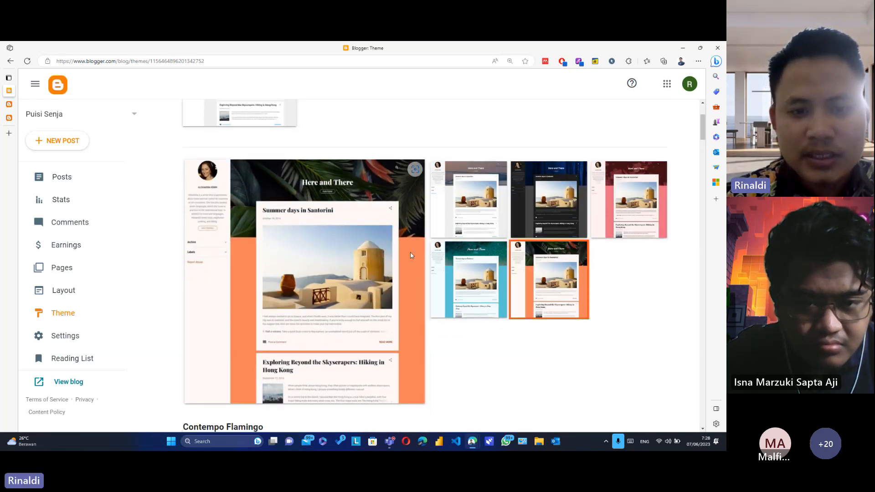
pyautogui.scroll(-2, 410, 255)
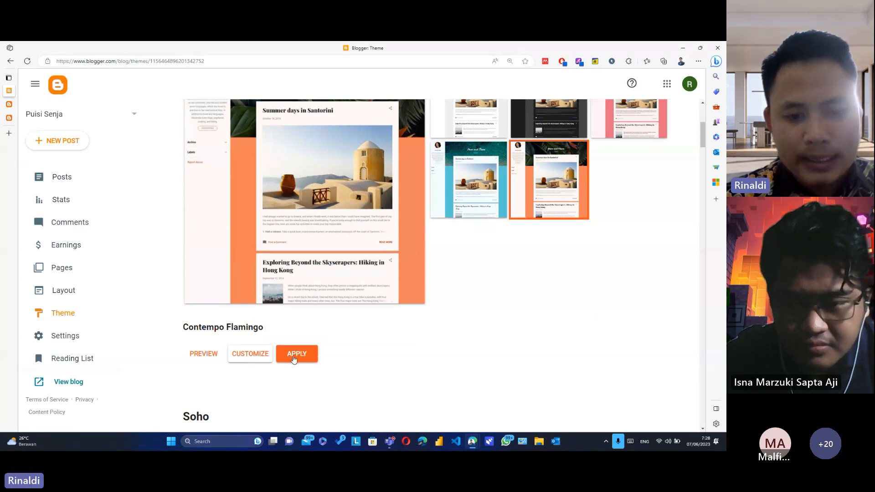
pyautogui.click(294, 358)
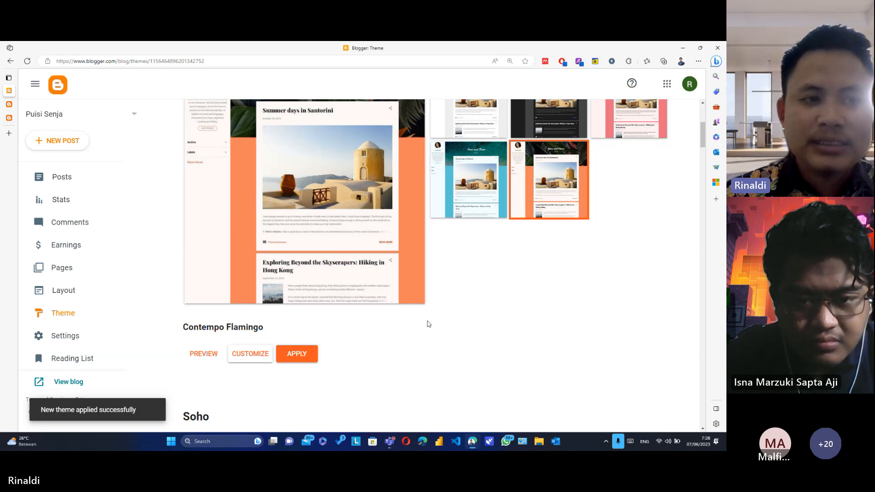
# - View the live Puisi Senja blog and compare its design with the already open Saya di Masa Depan and Puisi Siang pages
pyautogui.click(80, 385)
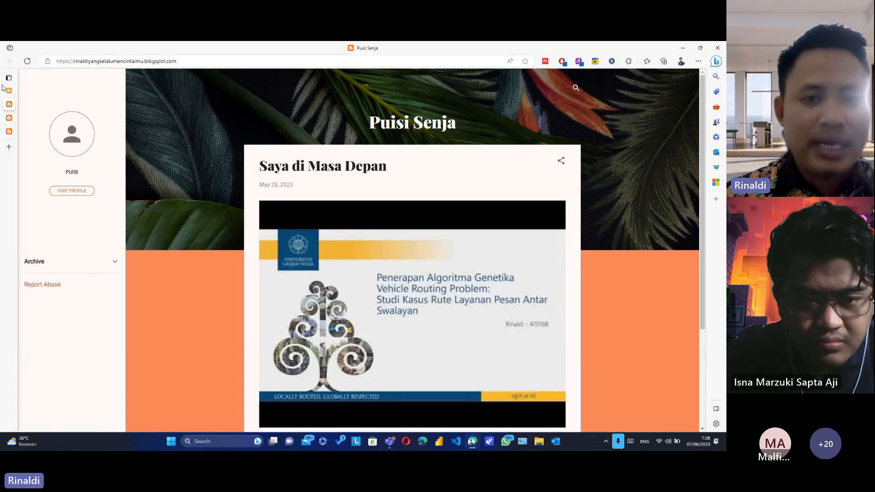
pyautogui.moveTo(3, 89)
pyautogui.click(36, 117)
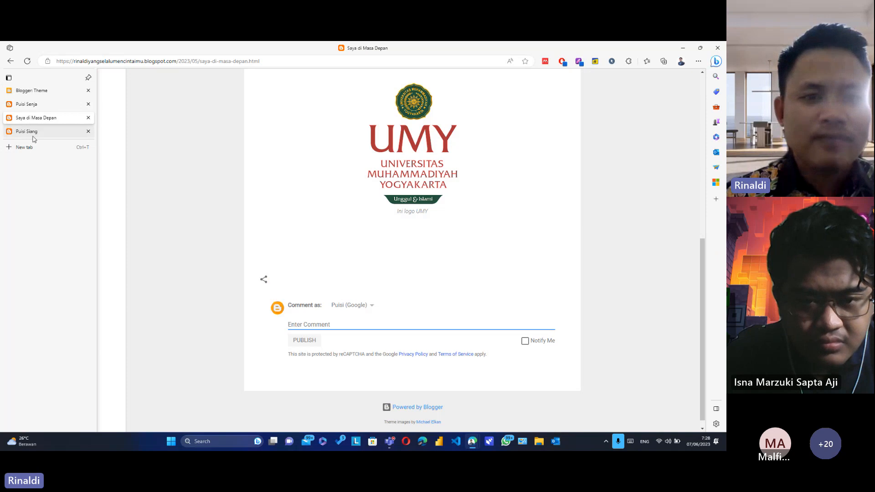
pyautogui.click(33, 132)
pyautogui.click(36, 118)
pyautogui.scroll(7, 284, 104)
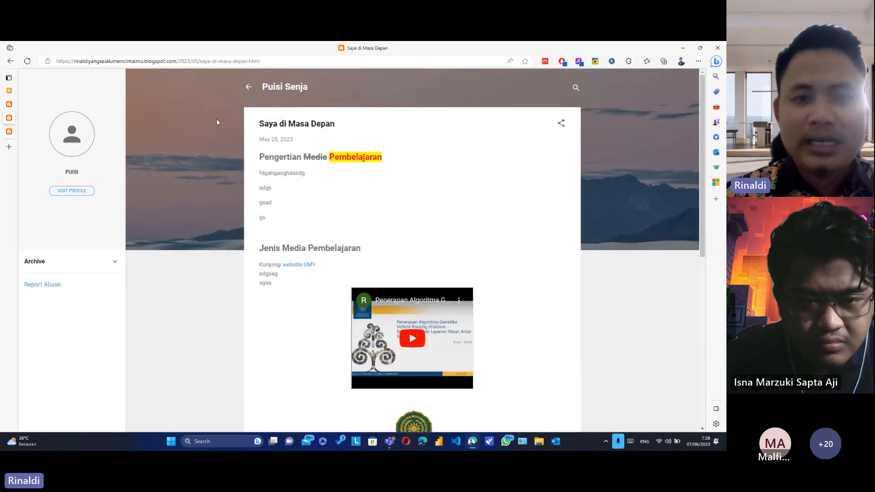
pyautogui.click(10, 133)
pyautogui.click(9, 104)
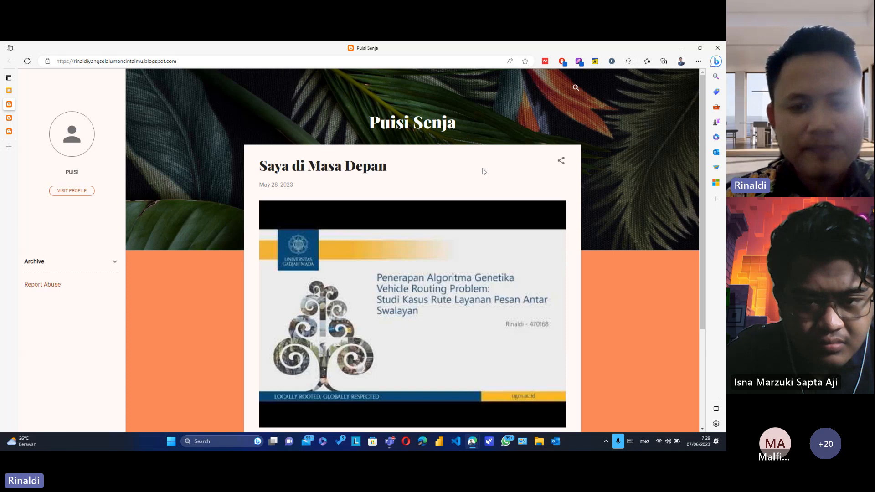
# - Return to the Theme page, review the current theme and open Contempo Flamingo in the theme customizer
pyautogui.click(10, 91)
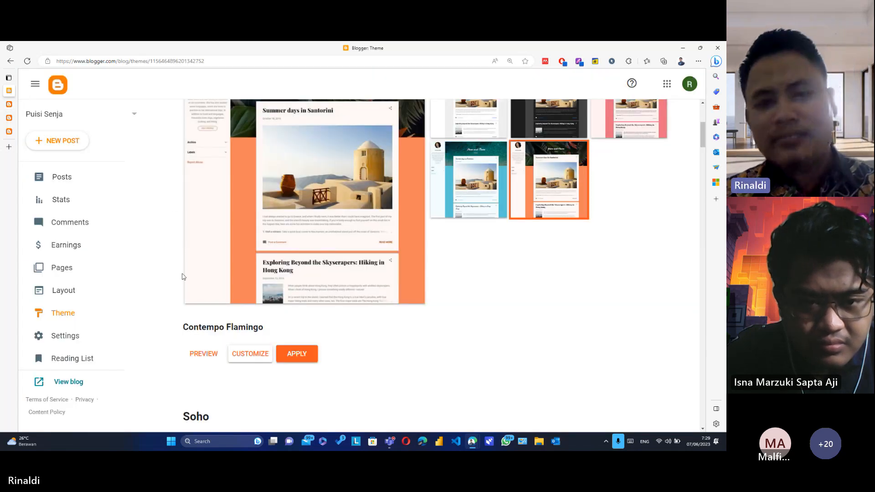
pyautogui.scroll(-1, 326, 280)
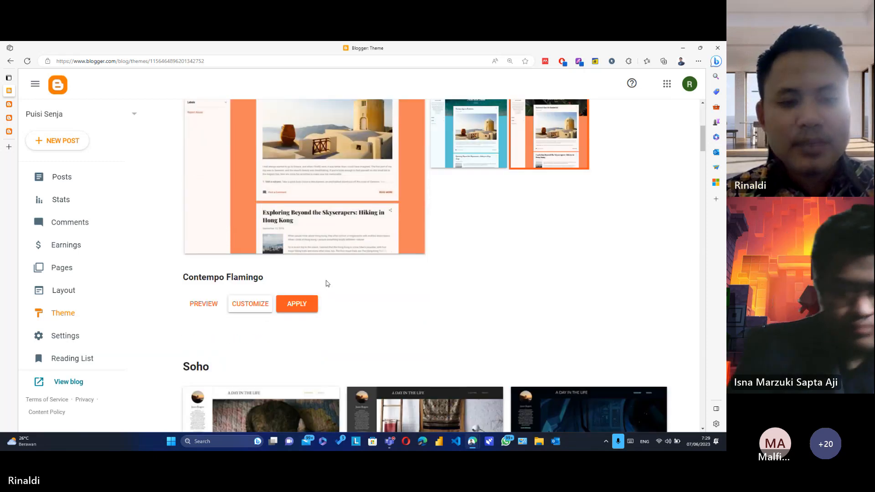
pyautogui.scroll(5, 253, 287)
pyautogui.scroll(-4, 267, 262)
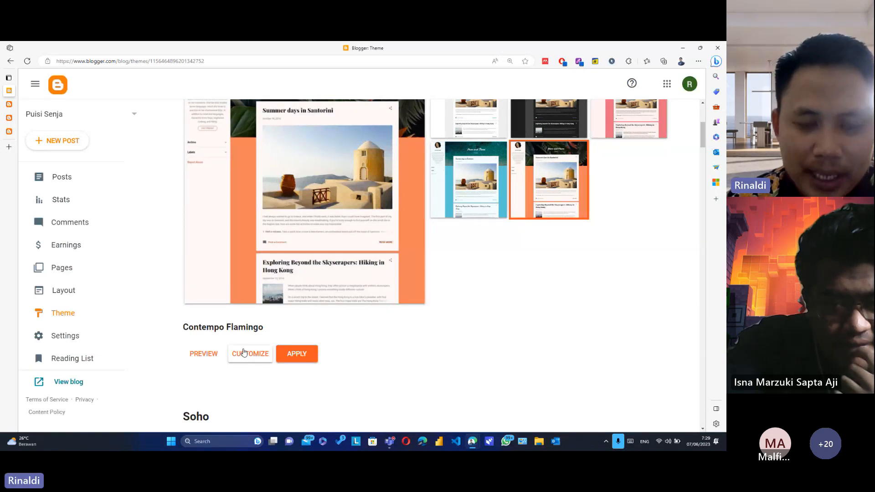
pyautogui.scroll(1, 244, 352)
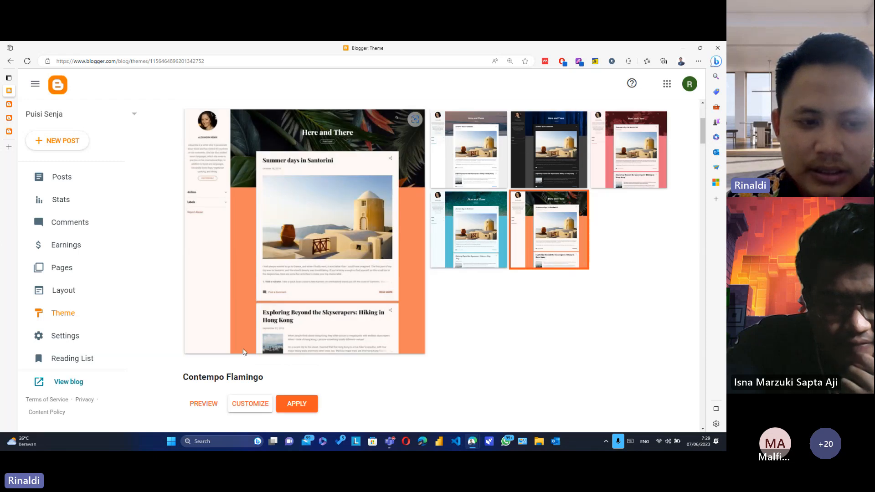
pyautogui.scroll(3, 207, 235)
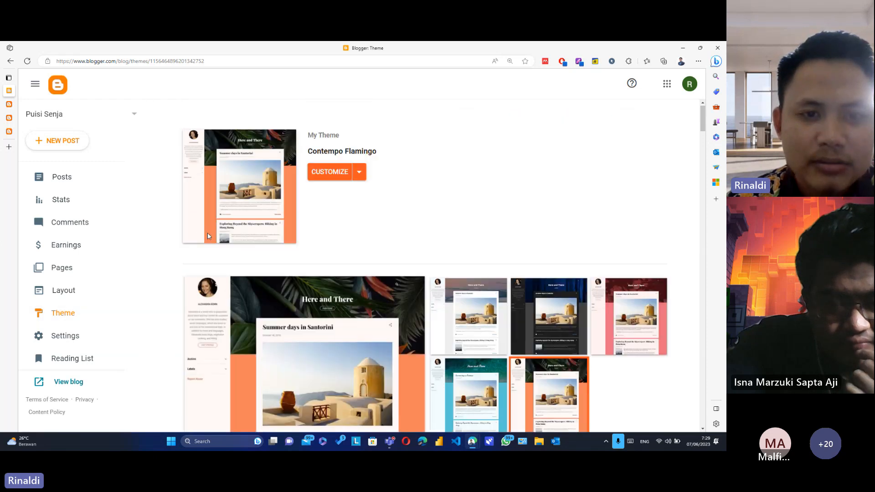
pyautogui.scroll(-6, 246, 272)
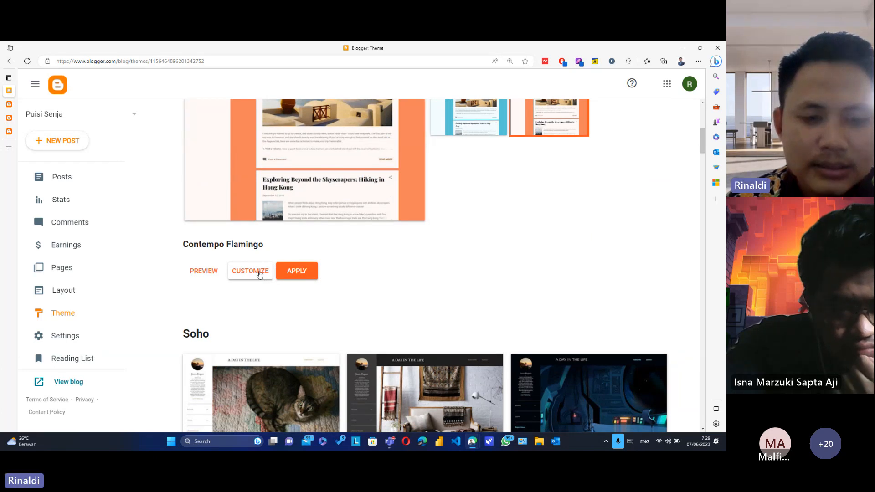
pyautogui.click(259, 273)
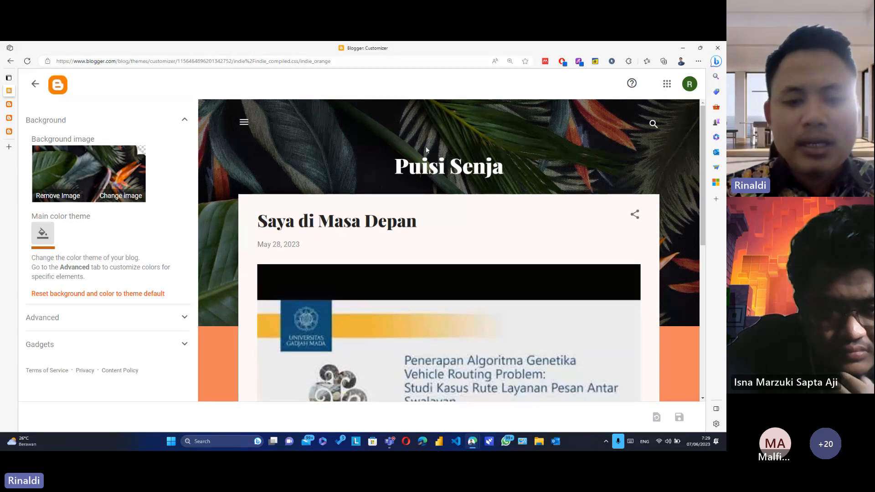
# - Examine the blog preview in the customizer from header to footer, and collapse and reopen the Background settings
pyautogui.scroll(-1, 381, 113)
pyautogui.scroll(-1, 396, 141)
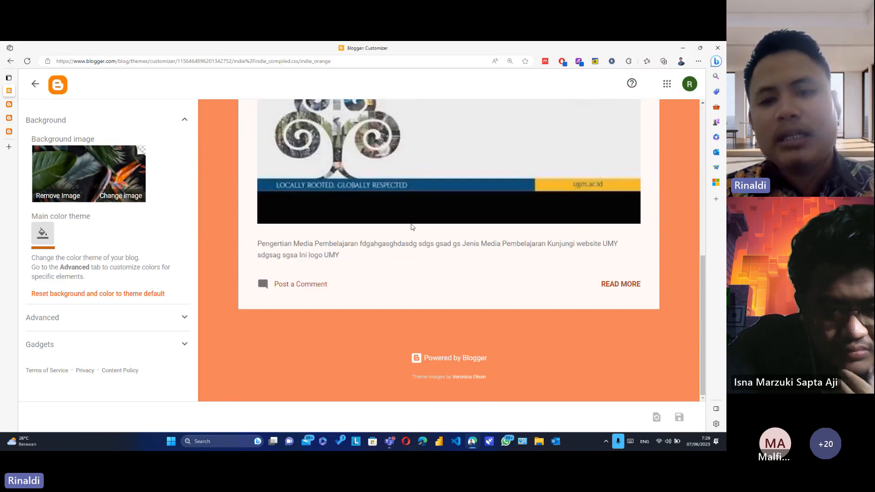
pyautogui.scroll(10, 411, 227)
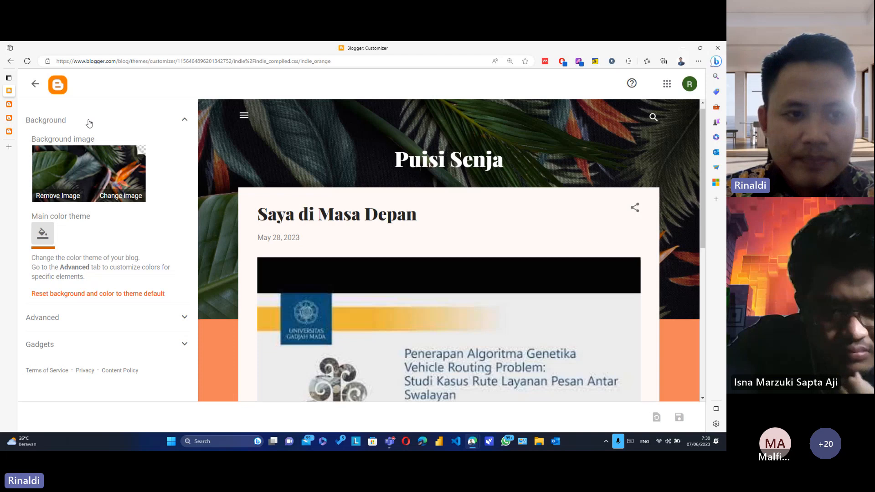
pyautogui.click(56, 121)
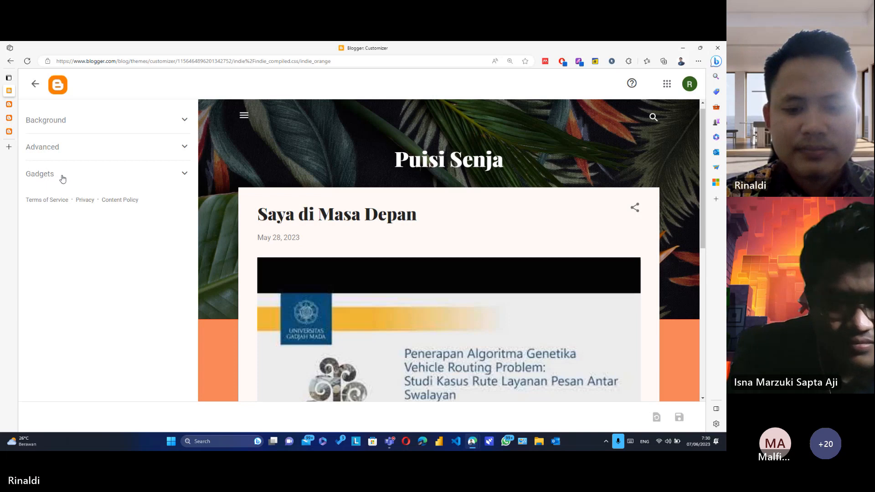
pyautogui.click(52, 121)
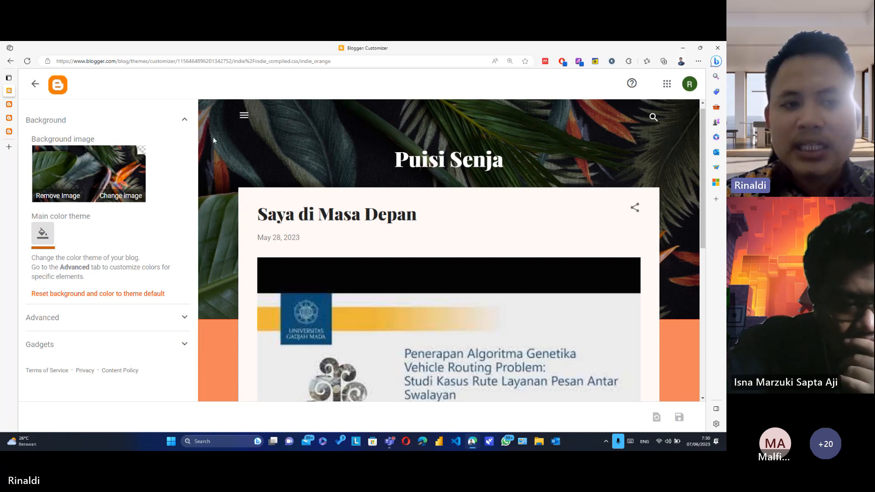
# - Browse the background image categories and replace the blog's background with the blue and purple light burst image from Abstract
pyautogui.click(130, 196)
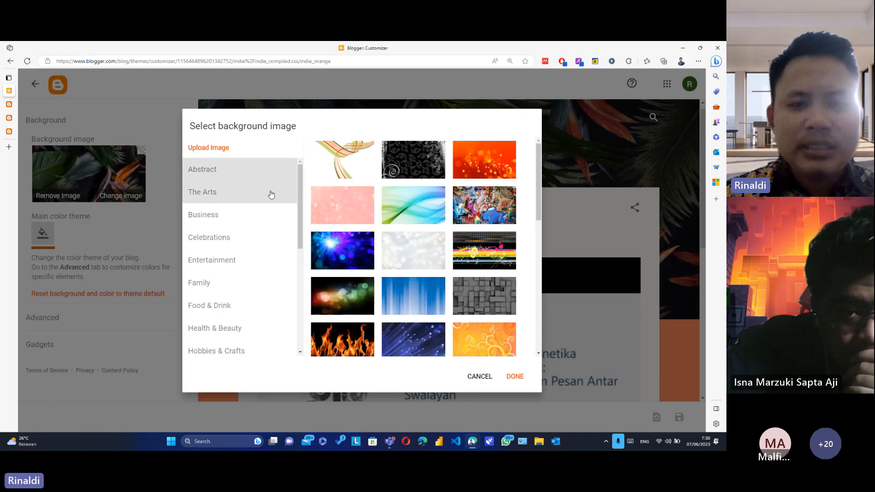
pyautogui.scroll(-4, 261, 223)
pyautogui.scroll(4, 256, 248)
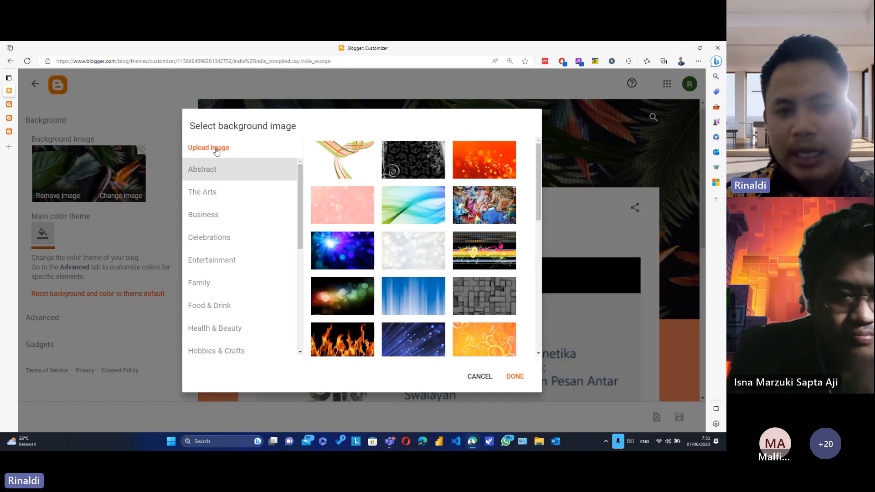
pyautogui.scroll(-5, 228, 281)
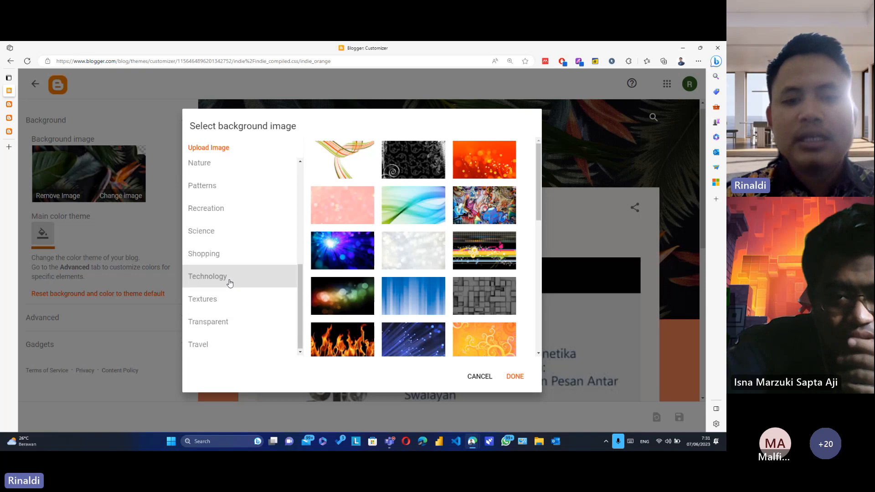
pyautogui.scroll(5, 230, 281)
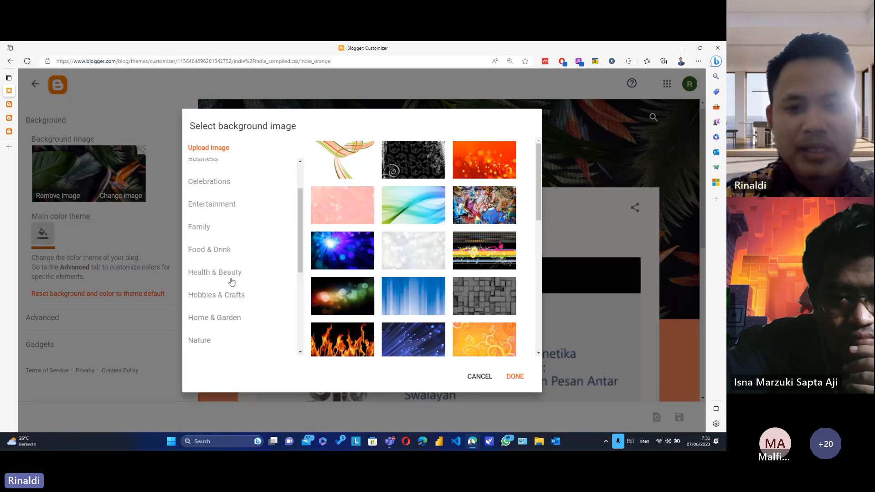
pyautogui.scroll(-1, 366, 187)
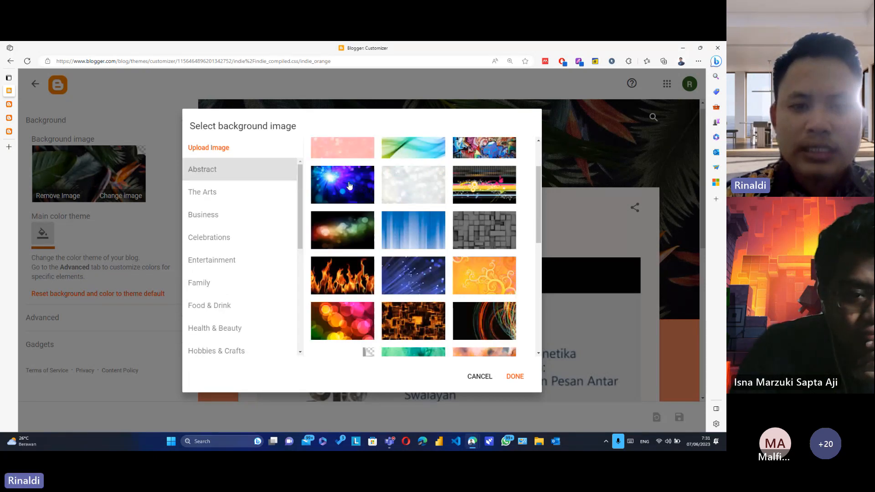
pyautogui.click(367, 188)
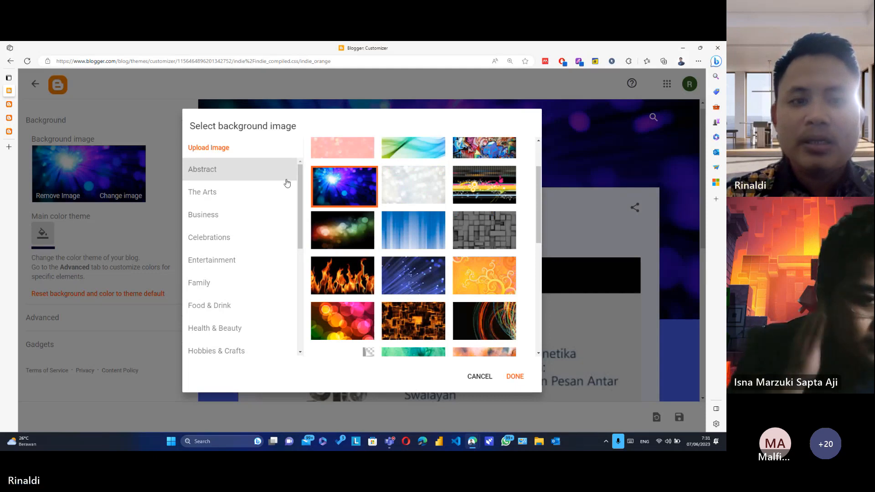
pyautogui.click(513, 378)
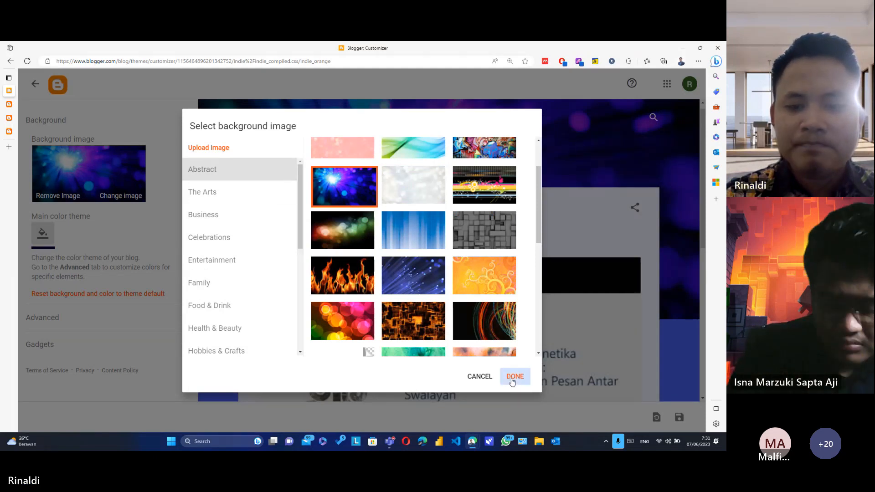
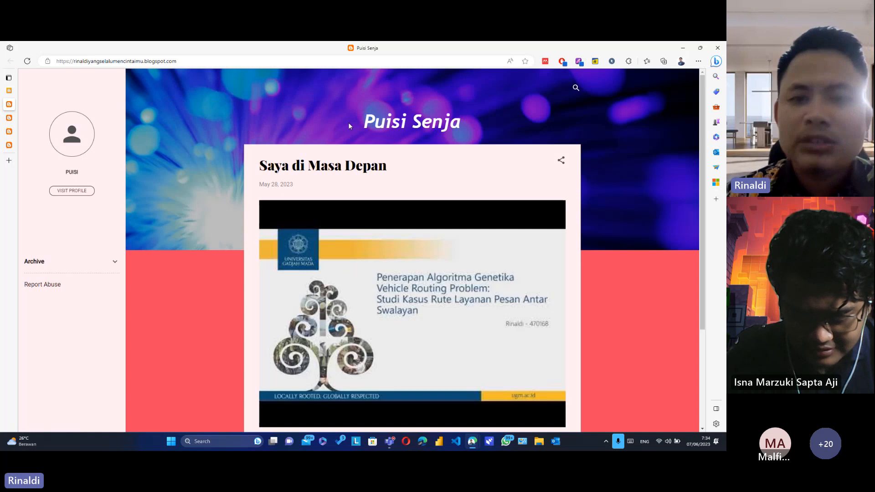
# - Examine the live Puisi Senja blog from header to footer, enlarging the page to 150%
pyautogui.scroll(-3, 358, 197)
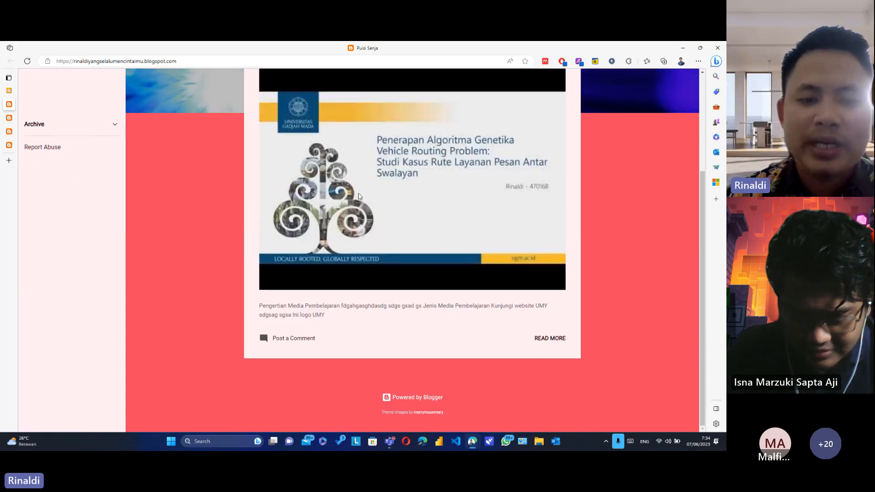
pyautogui.scroll(3, 358, 197)
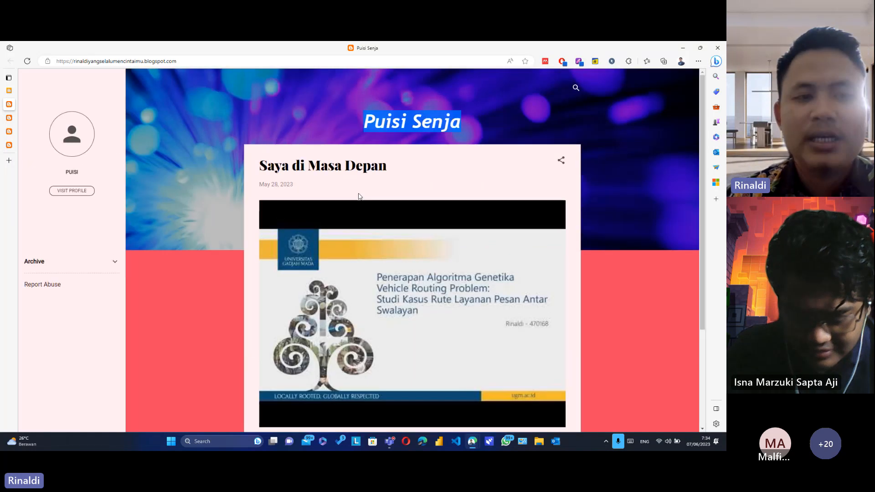
pyautogui.click(299, 84)
pyautogui.scroll(1, 256, 102)
pyautogui.scroll(1, 256, 103)
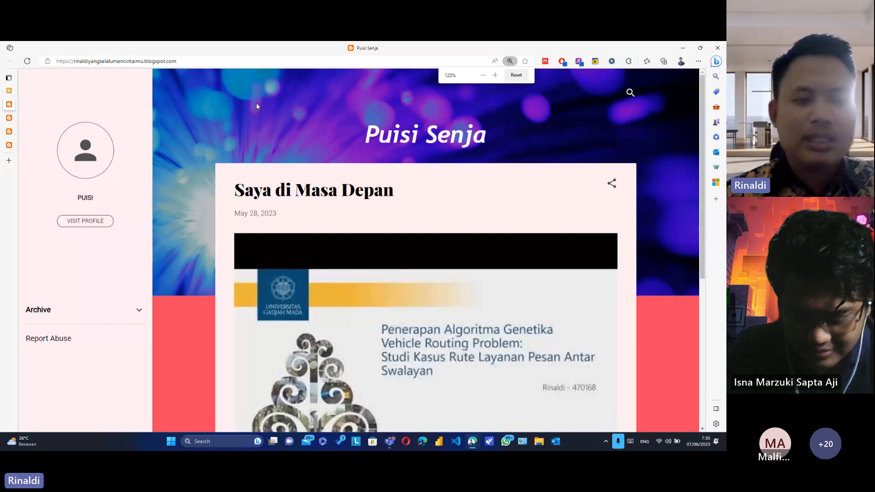
pyautogui.scroll(-6, 197, 147)
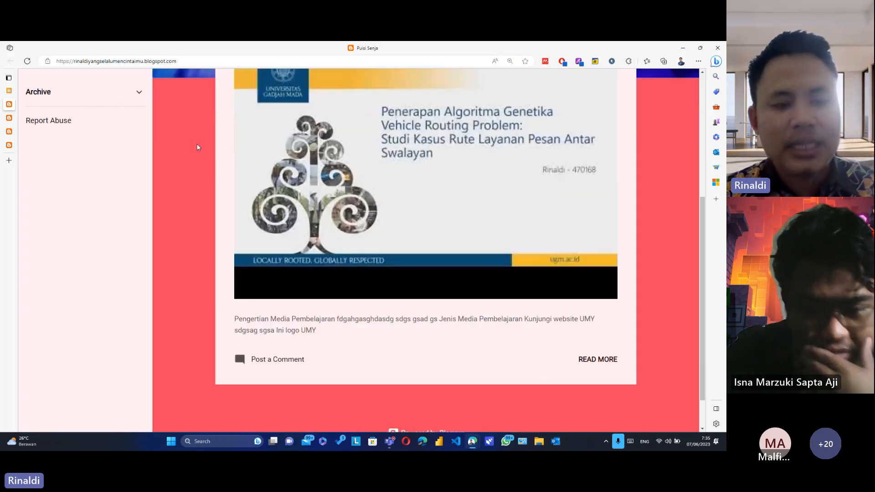
pyautogui.scroll(6, 197, 147)
pyautogui.scroll(2, 206, 129)
pyautogui.scroll(1, 206, 130)
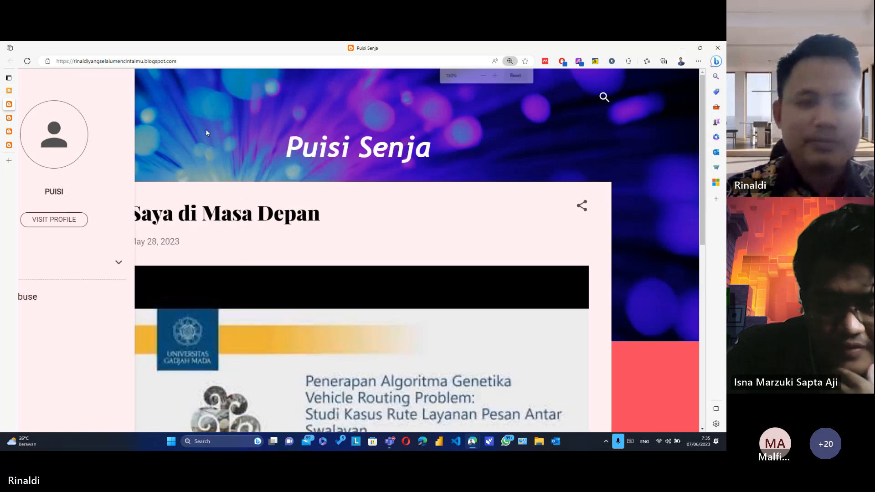
pyautogui.scroll(-4, 255, 121)
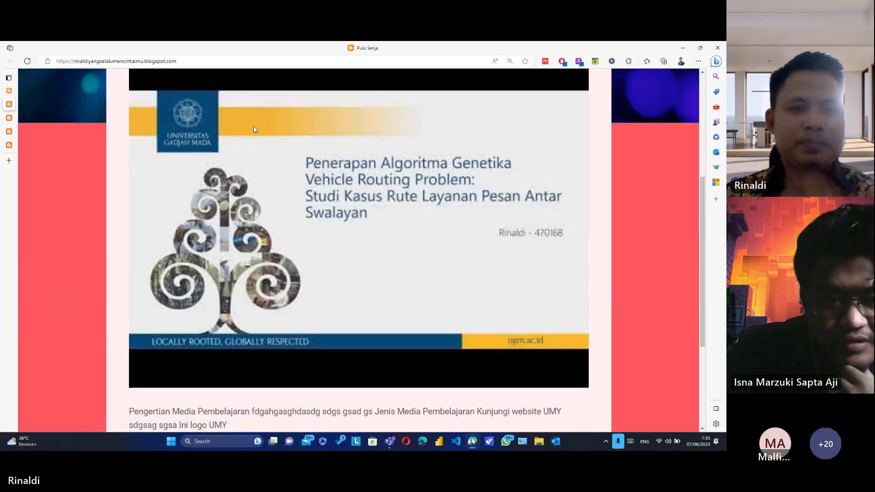
pyautogui.scroll(4, 255, 123)
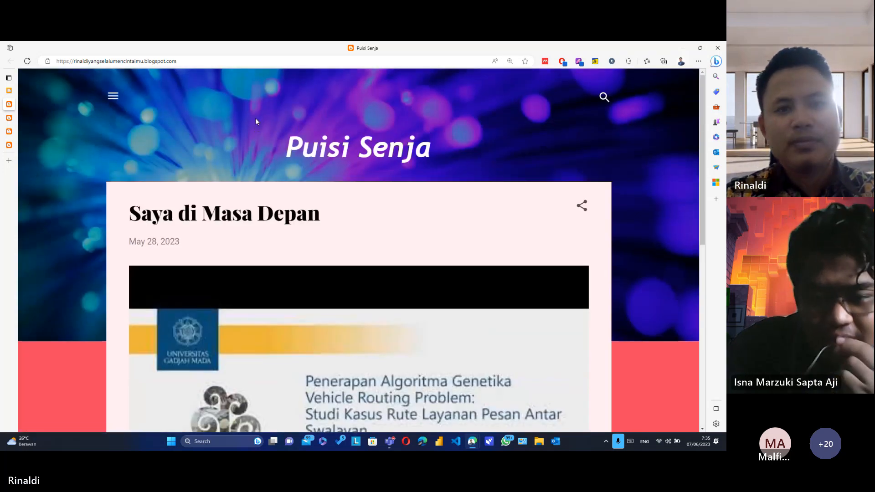
pyautogui.press('alt')
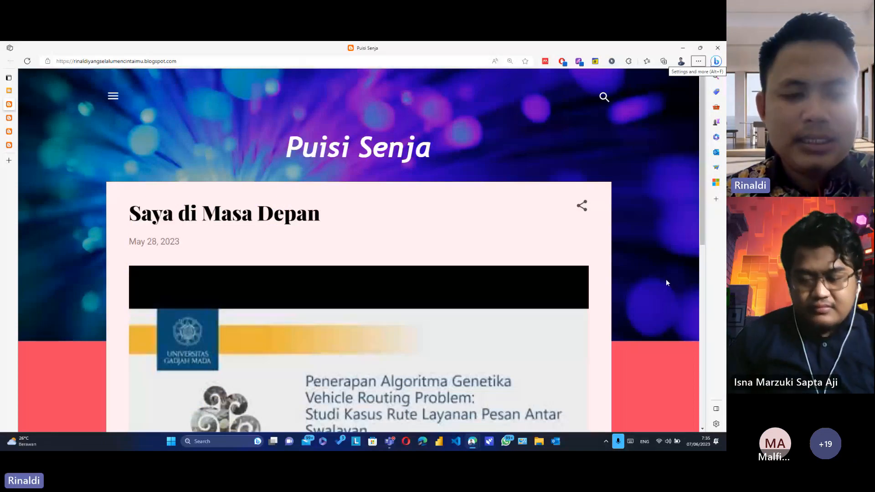
# - Return to the Blogger dashboard, open the blog settings and save the blog title as Puisi Pagi
pyautogui.click(8, 91)
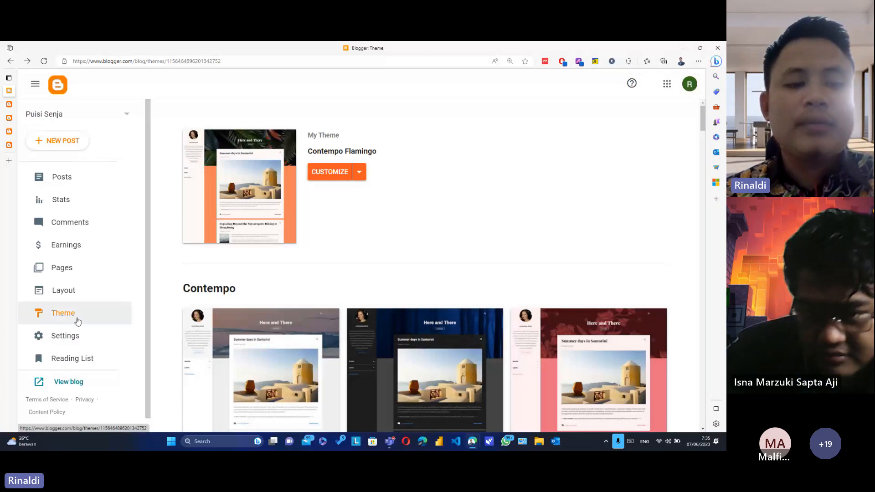
pyautogui.scroll(-1, 78, 322)
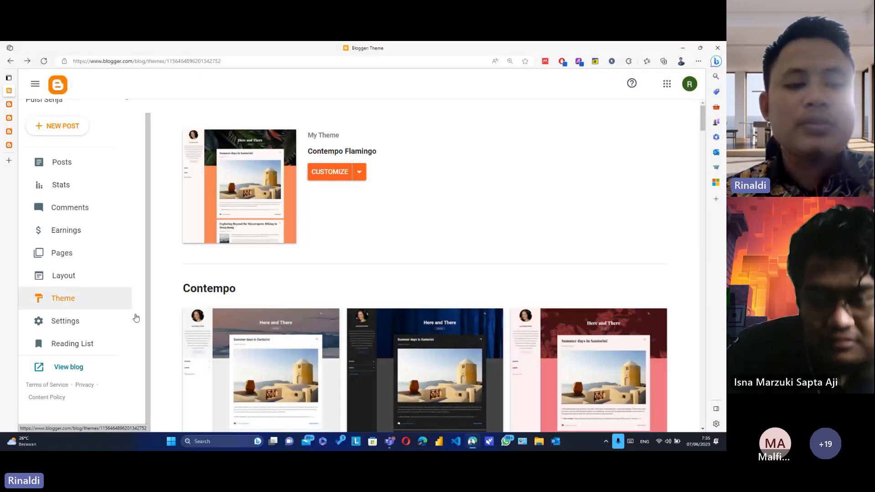
pyautogui.click(39, 326)
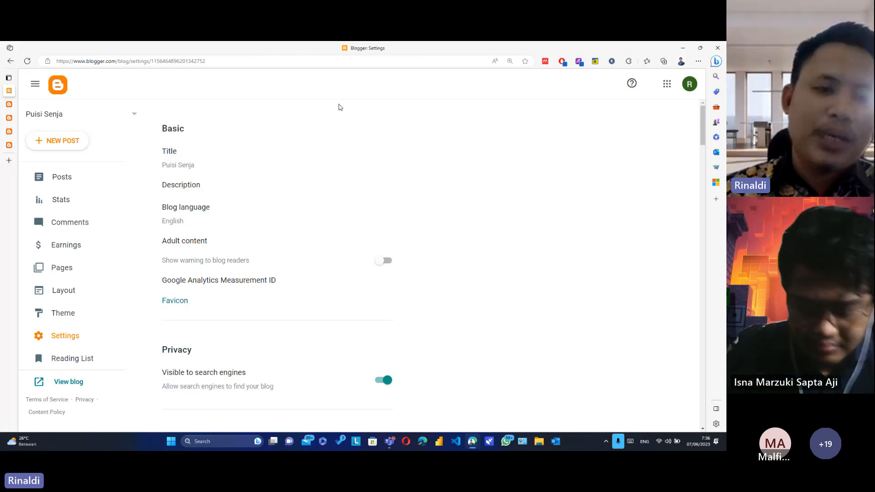
pyautogui.click(179, 166)
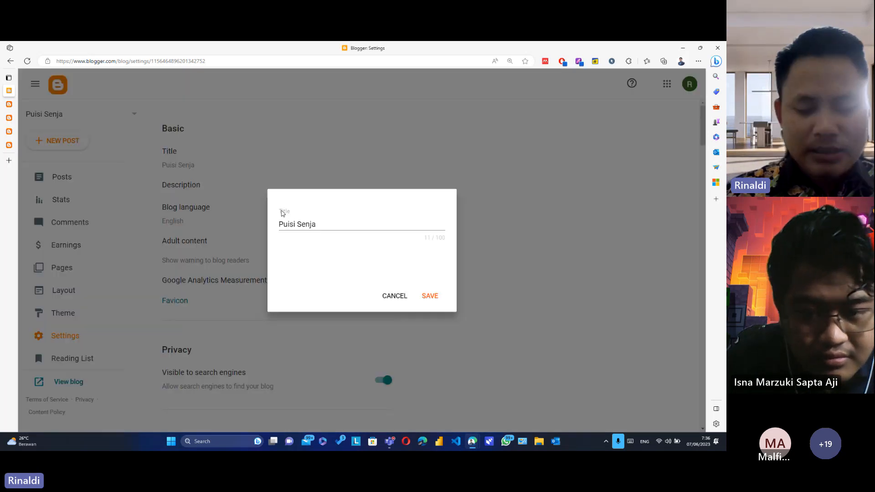
pyautogui.doubleClick(307, 223)
pyautogui.write('Pa')
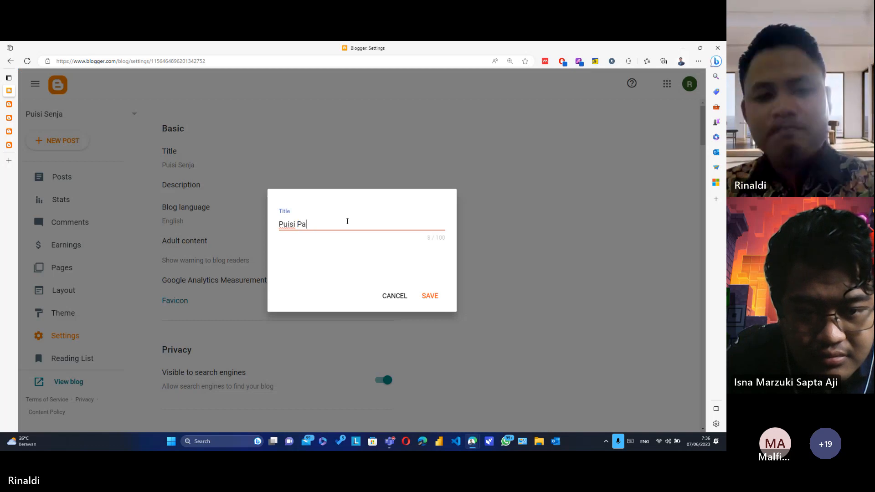
pyautogui.write('gi')
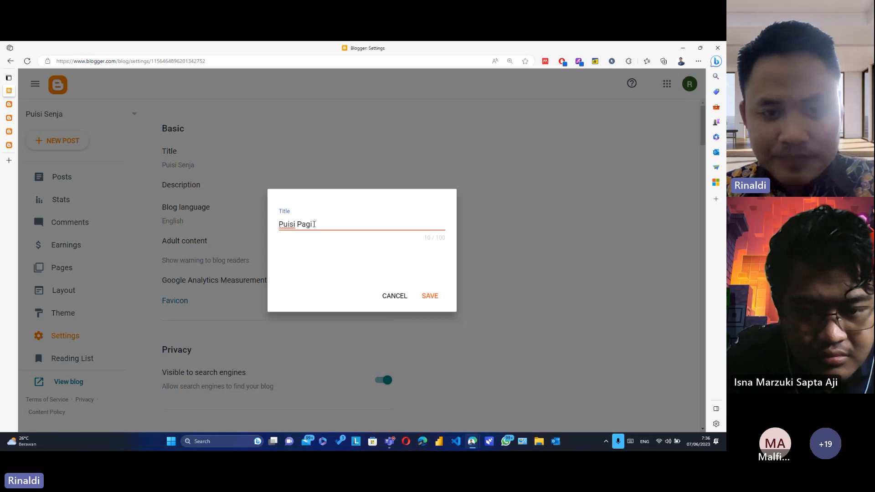
pyautogui.click(437, 300)
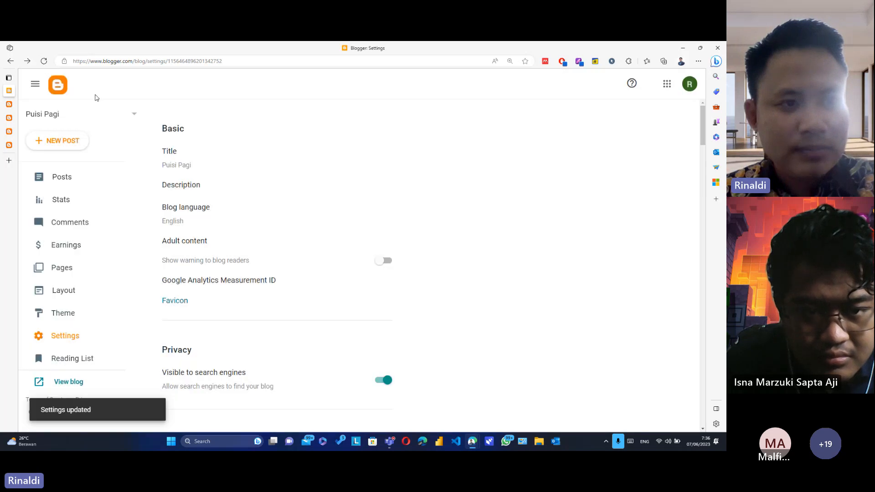
# - Reload the live blog page and check the title in its header
pyautogui.click(9, 105)
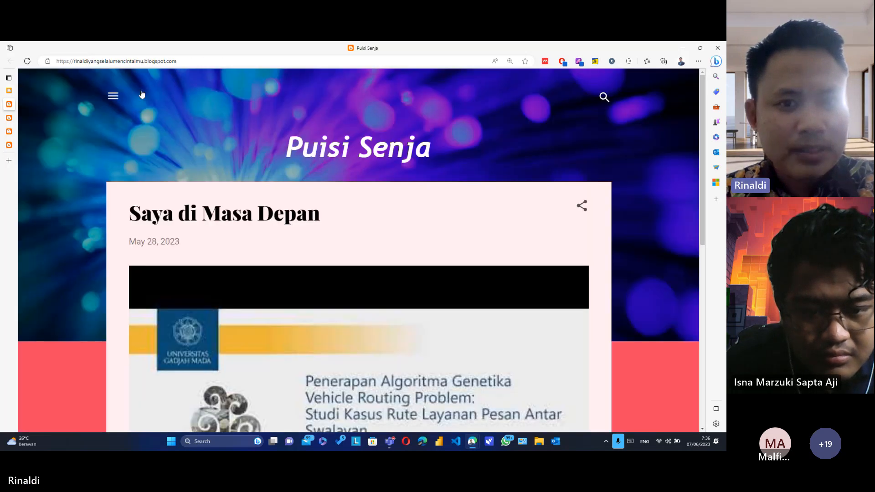
pyautogui.click(25, 60)
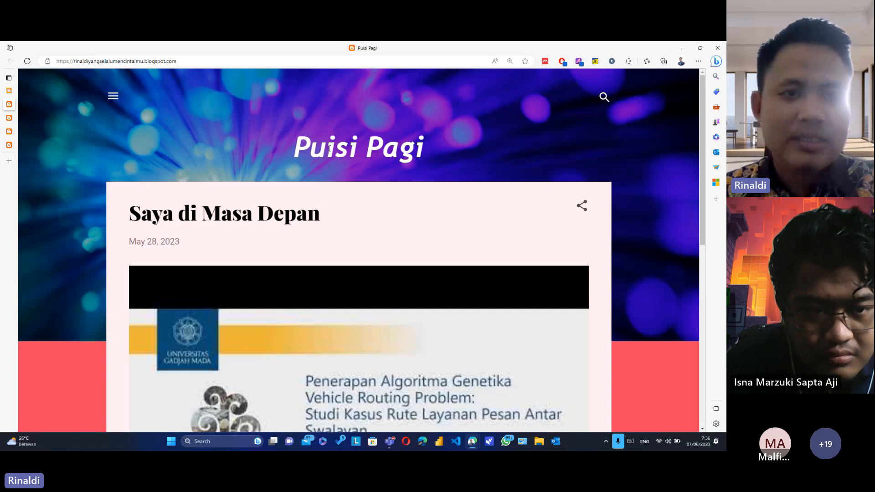
pyautogui.tripleClick(329, 148)
pyautogui.click(442, 164)
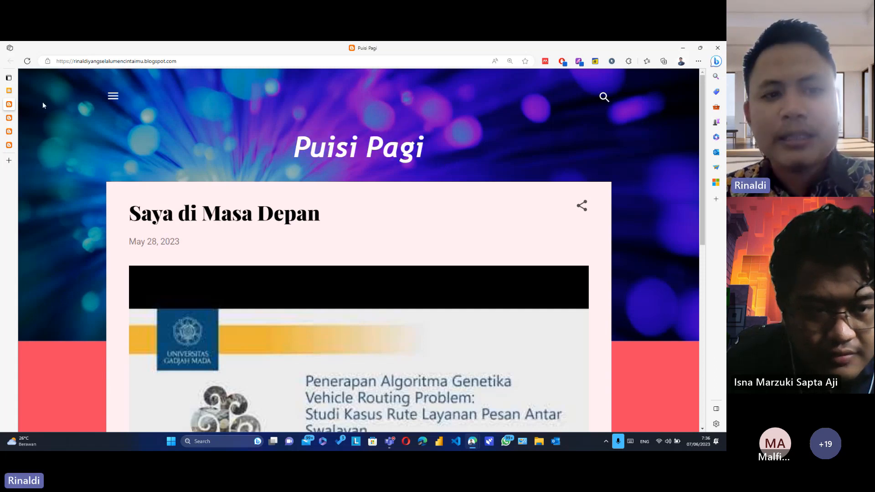
# - Back in the blog settings, set the description to "Ruang untuk Anda yang ingin berpuisi" and save it
pyautogui.click(9, 91)
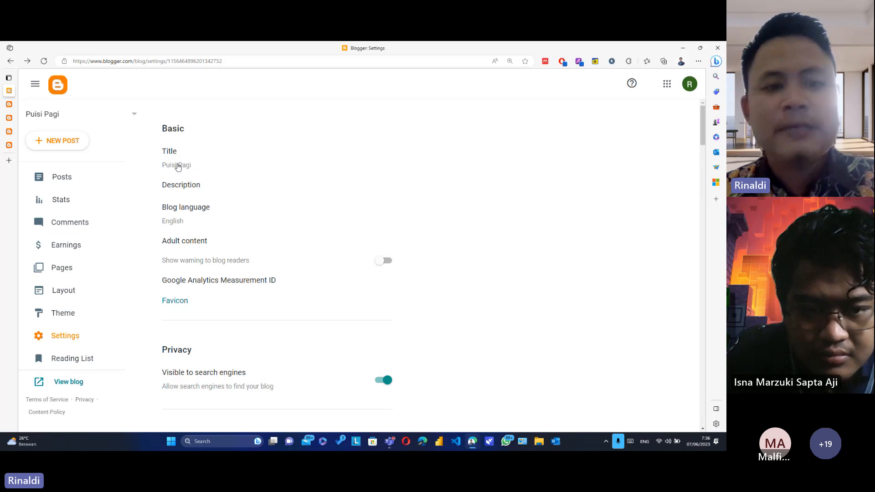
pyautogui.click(178, 186)
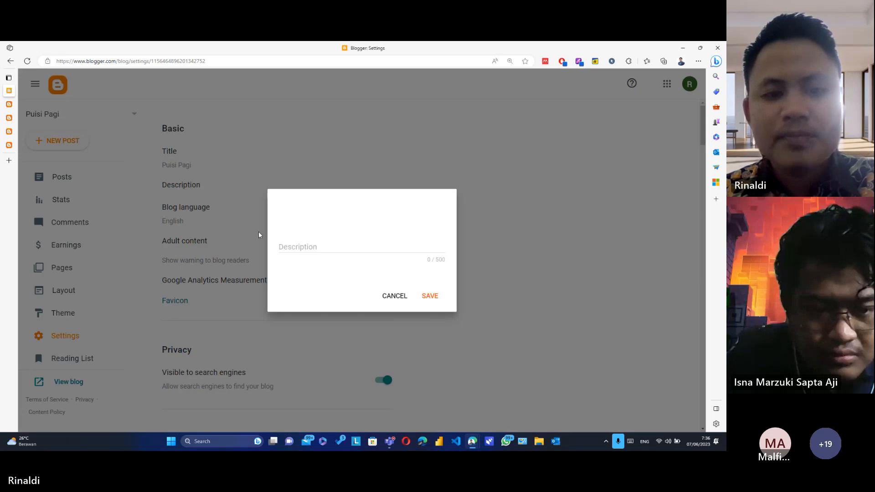
pyautogui.click(285, 240)
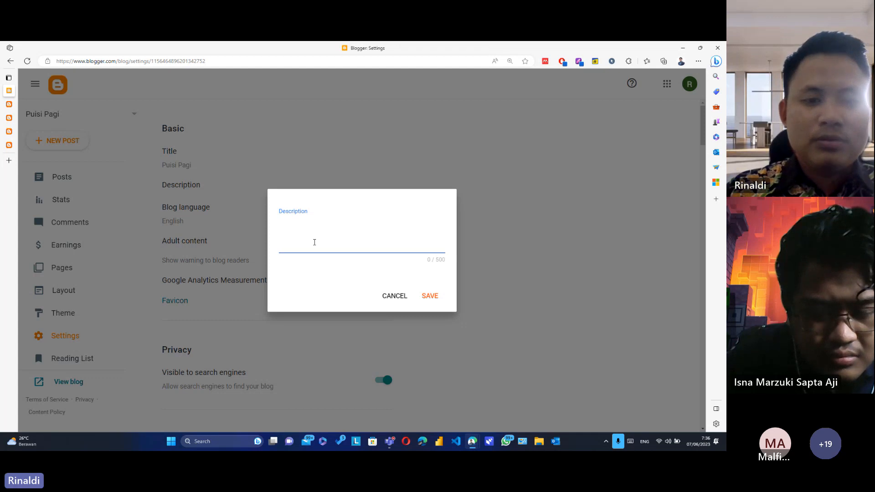
pyautogui.write('Ruang untu')
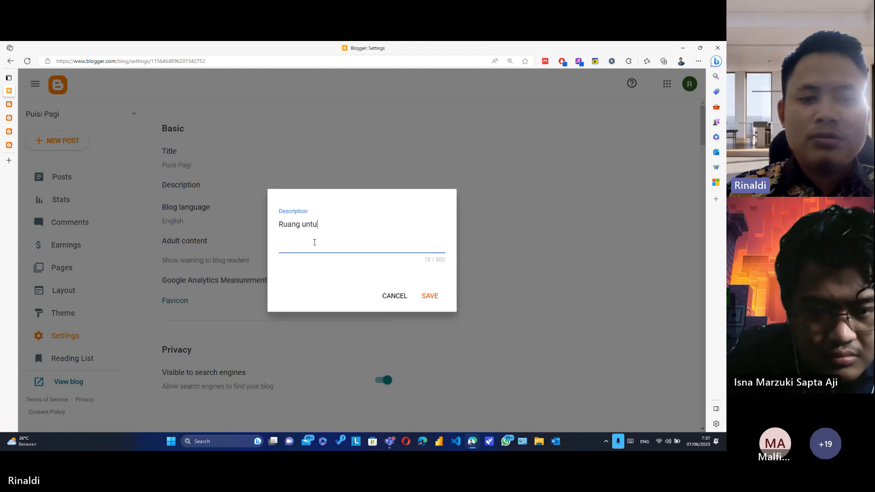
pyautogui.write('k A')
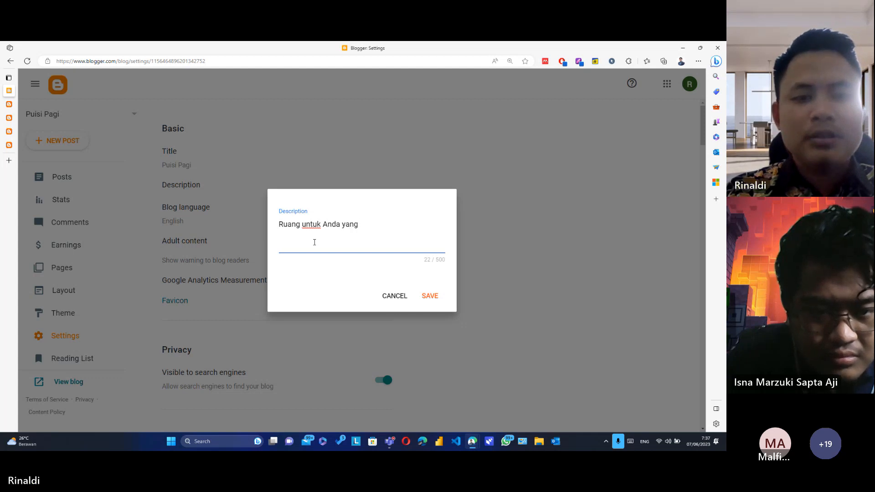
pyautogui.write('nda yang ingi')
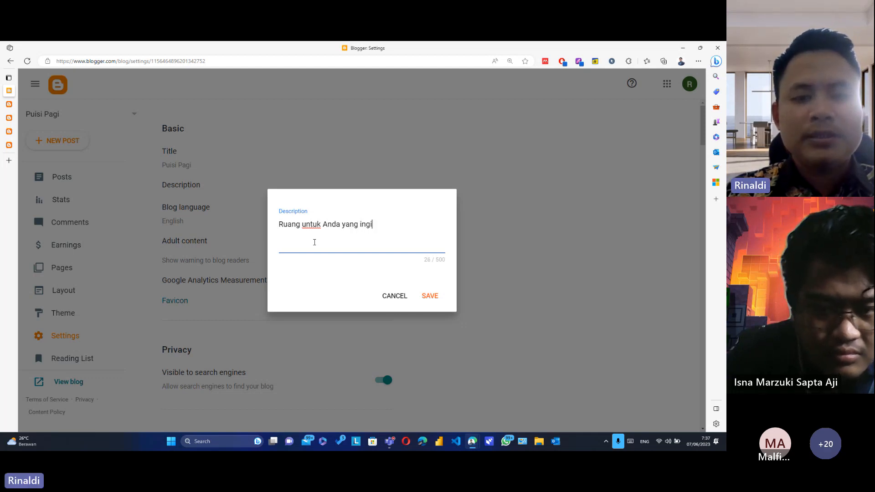
pyautogui.write('n berpuisi')
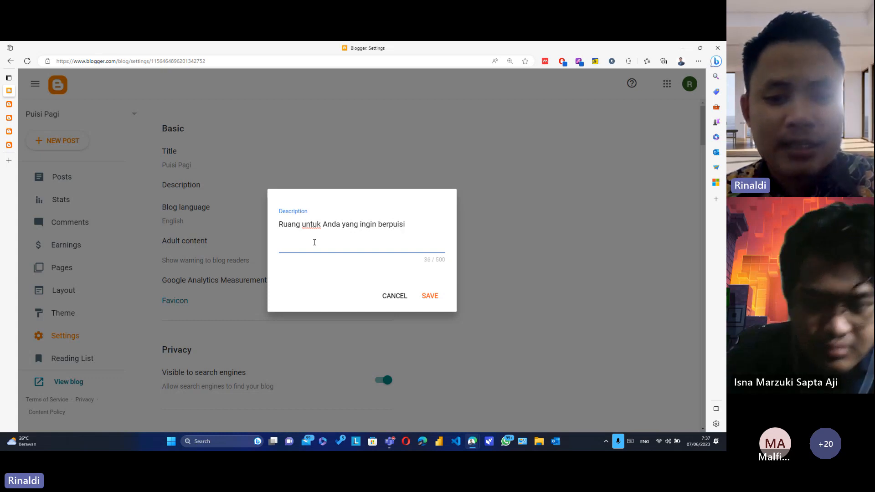
pyautogui.click(426, 301)
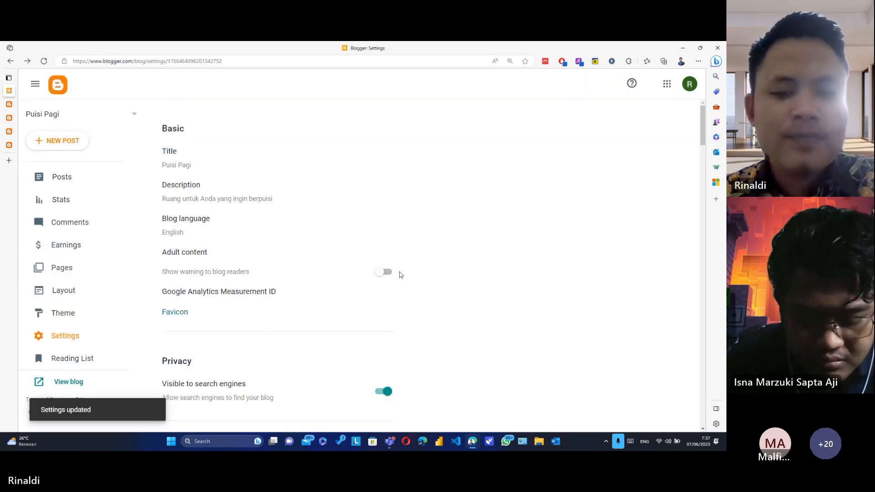
# - Reload the live blog page and check the description shown under the title in its header
pyautogui.click(14, 102)
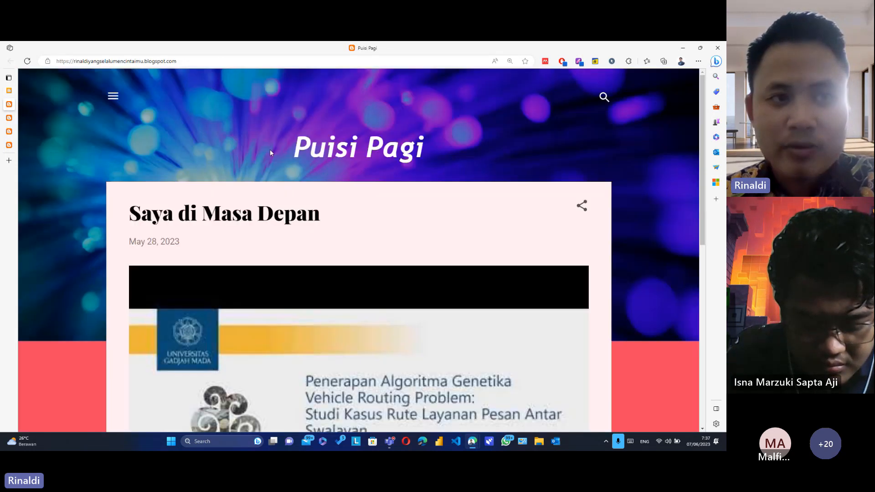
pyautogui.click(28, 61)
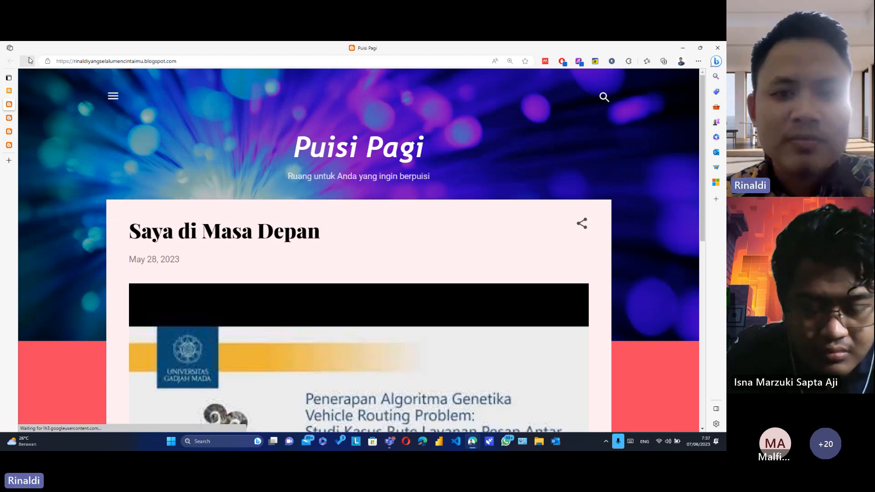
pyautogui.moveTo(325, 179); pyautogui.dragTo(415, 188)
pyautogui.click(435, 188)
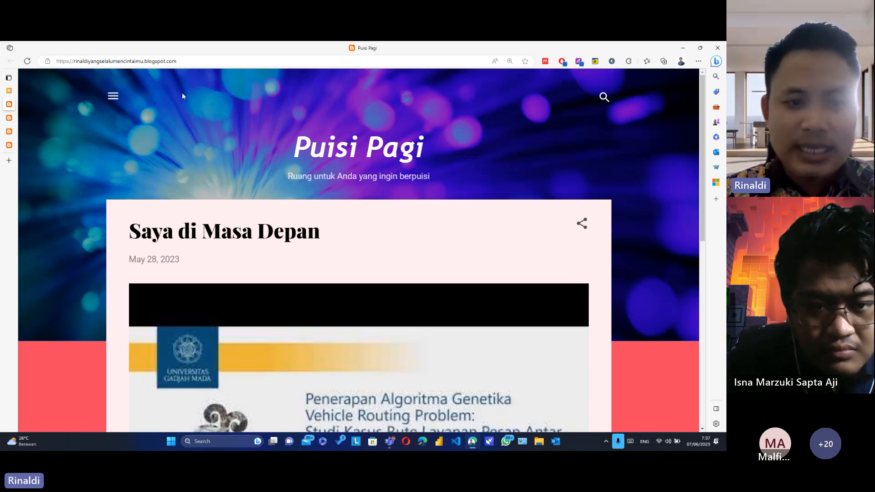
# - Back in the blog settings, look through the available blog languages and close the list without changing the selection
pyautogui.click(9, 90)
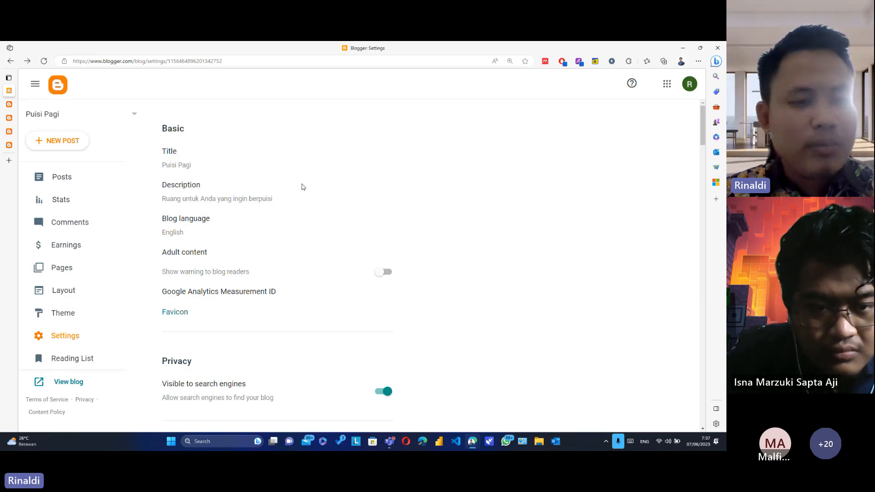
pyautogui.click(179, 228)
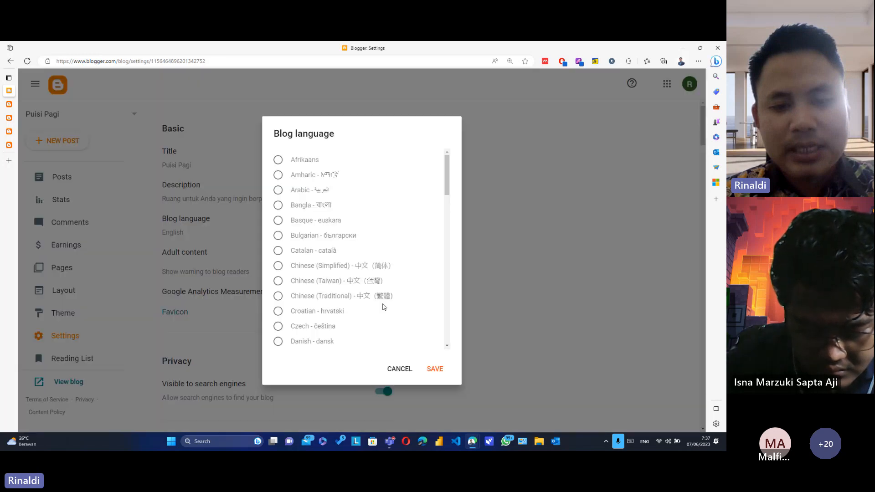
pyautogui.scroll(-10, 383, 307)
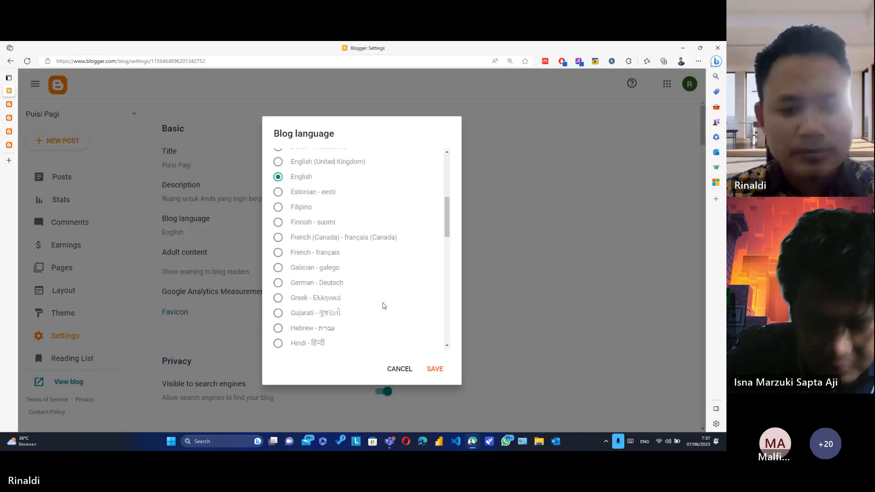
pyautogui.click(399, 368)
# - Examine the Adult content setting and its option for showing a warning to blog readers
pyautogui.moveTo(163, 252); pyautogui.dragTo(207, 255)
pyautogui.click(206, 254)
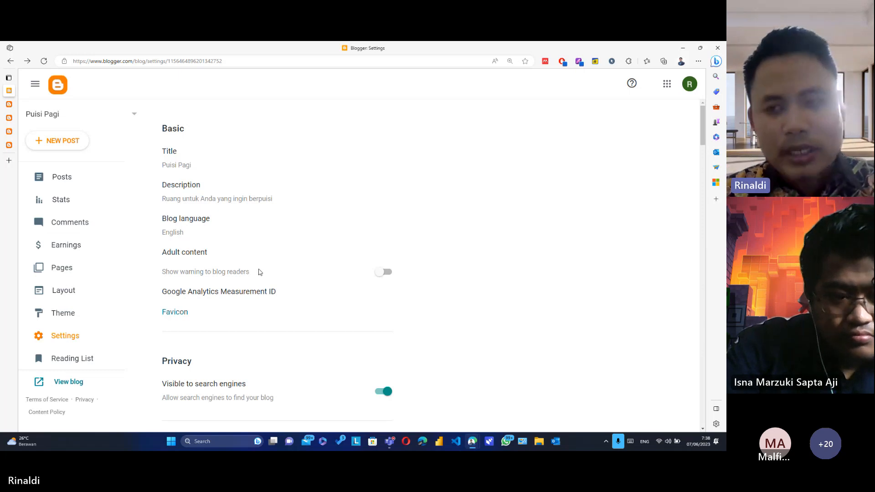
pyautogui.moveTo(163, 252); pyautogui.dragTo(206, 250)
pyautogui.click(218, 255)
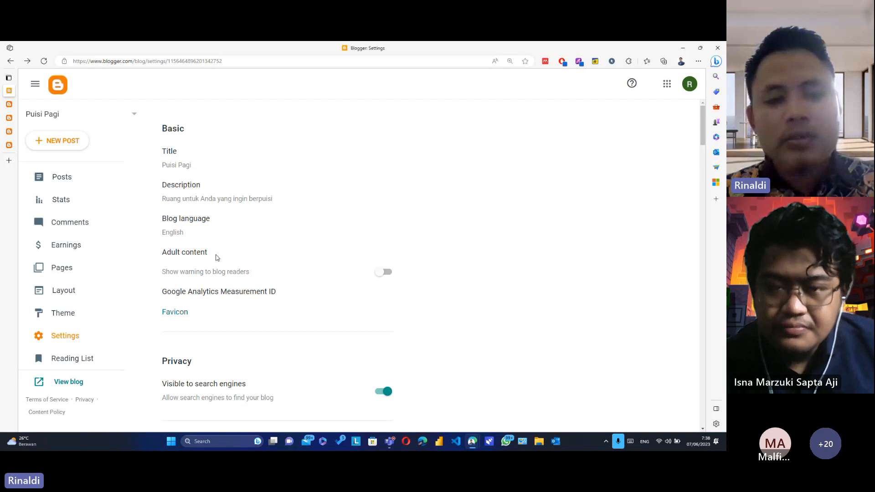
pyautogui.moveTo(217, 258); pyautogui.dragTo(152, 256)
pyautogui.click(153, 257)
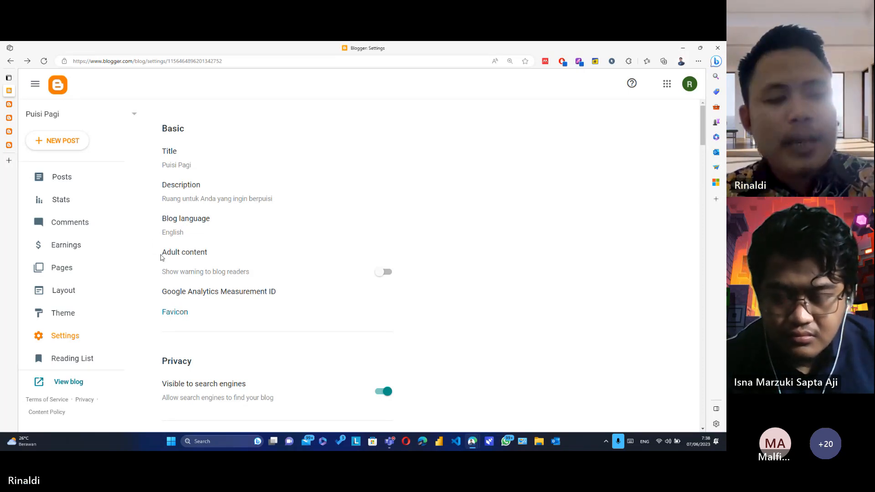
pyautogui.moveTo(160, 258); pyautogui.dragTo(211, 258)
pyautogui.click(211, 258)
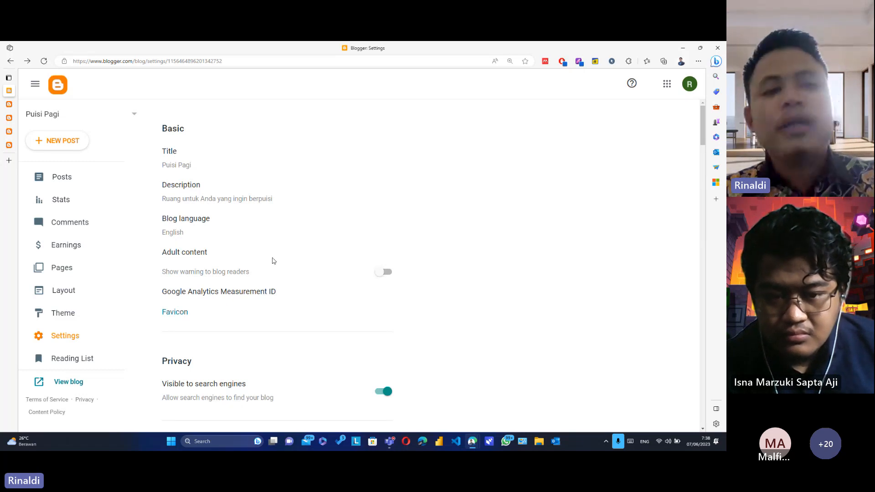
pyautogui.tripleClick(209, 255)
pyautogui.click(182, 256)
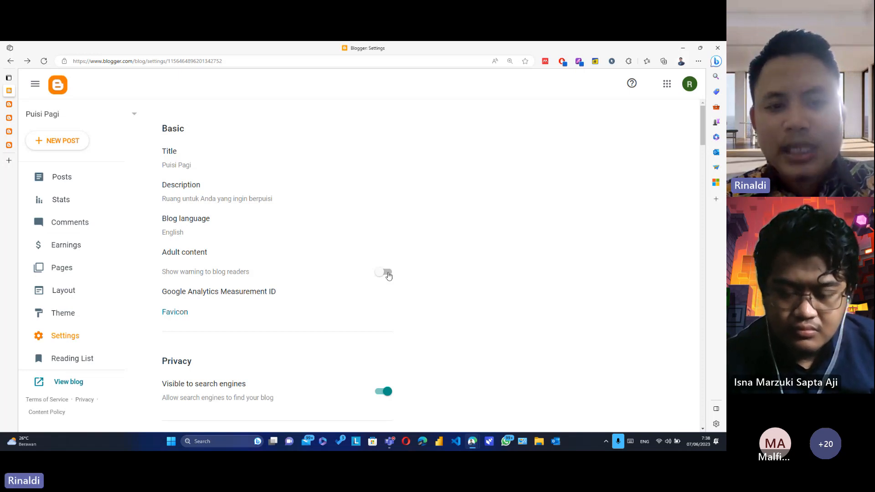
# - Examine the Privacy and Publishing sections of the blog settings
pyautogui.scroll(-2, 319, 221)
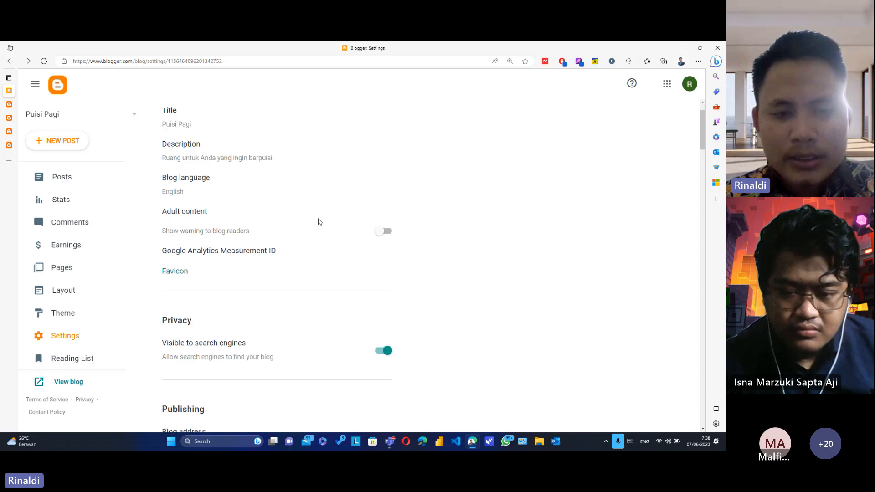
pyautogui.scroll(-4, 319, 222)
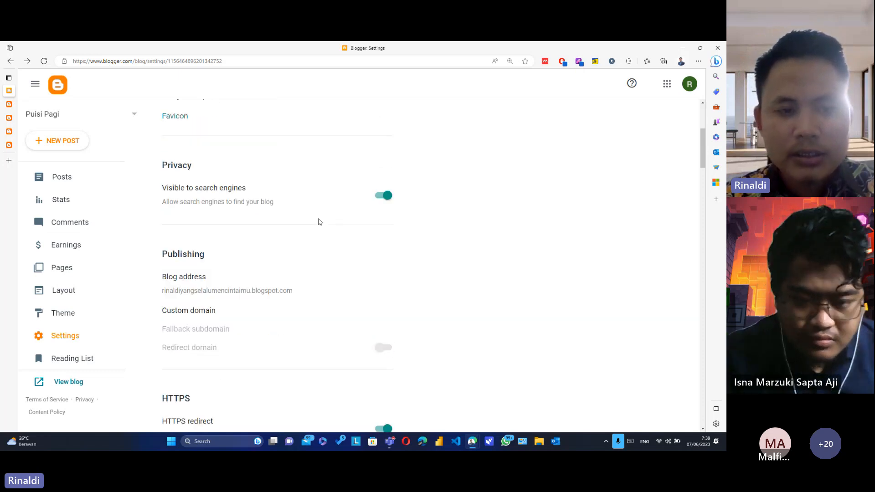
pyautogui.doubleClick(189, 148)
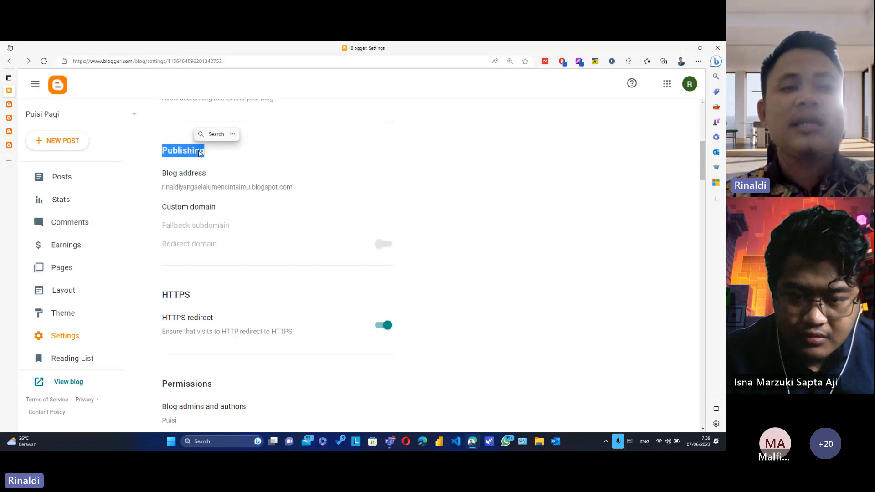
pyautogui.click(209, 153)
pyautogui.doubleClick(199, 152)
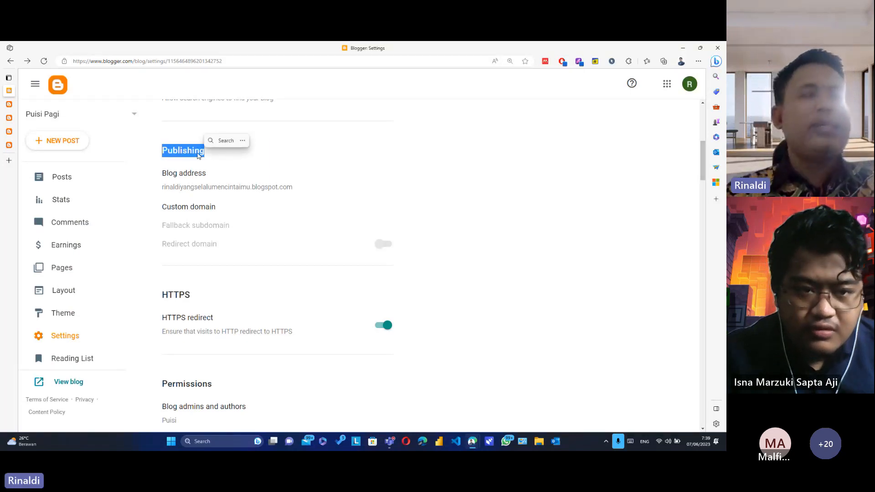
pyautogui.click(224, 158)
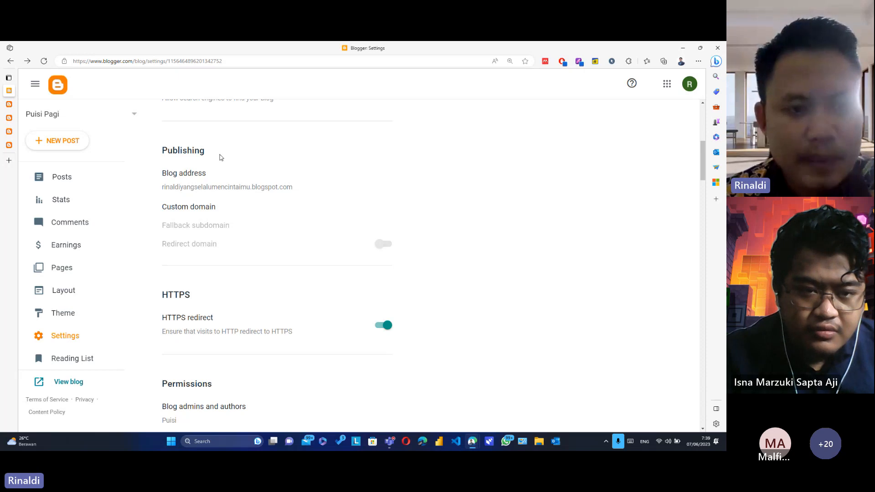
# - Inspect the editable blog address and its blogspot.com ending, leaving the address unchanged
pyautogui.click(211, 171)
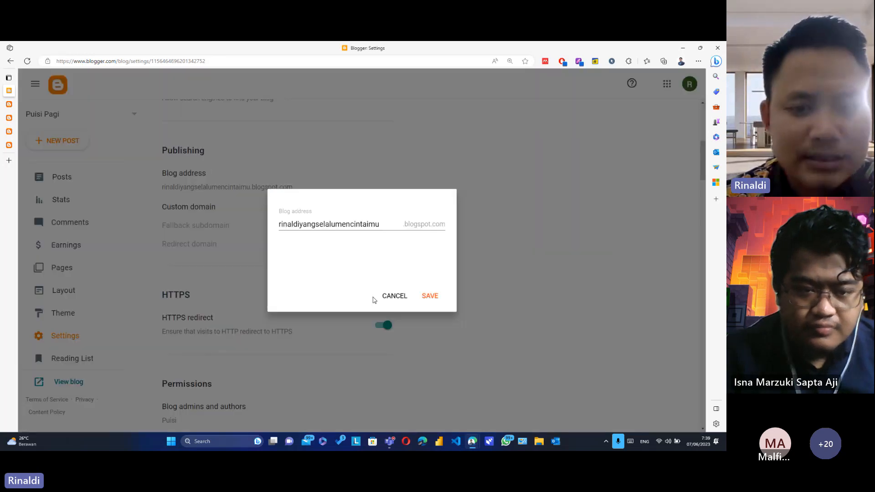
pyautogui.click(393, 296)
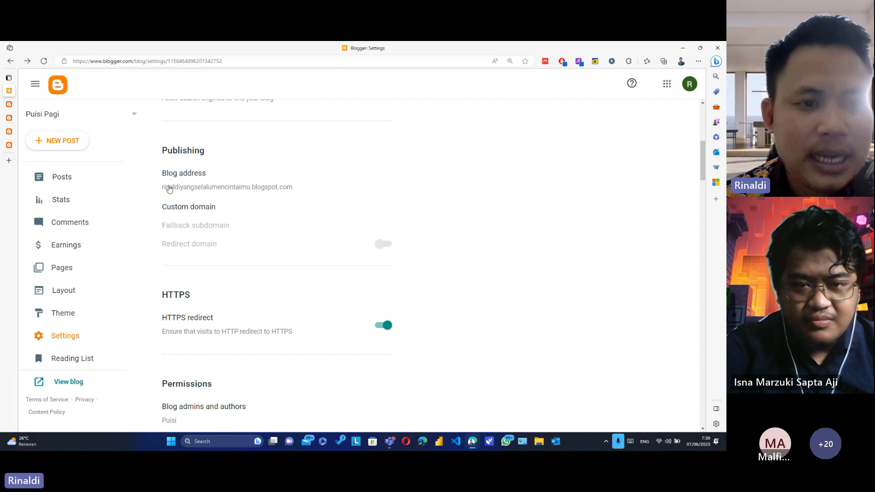
pyautogui.click(219, 187)
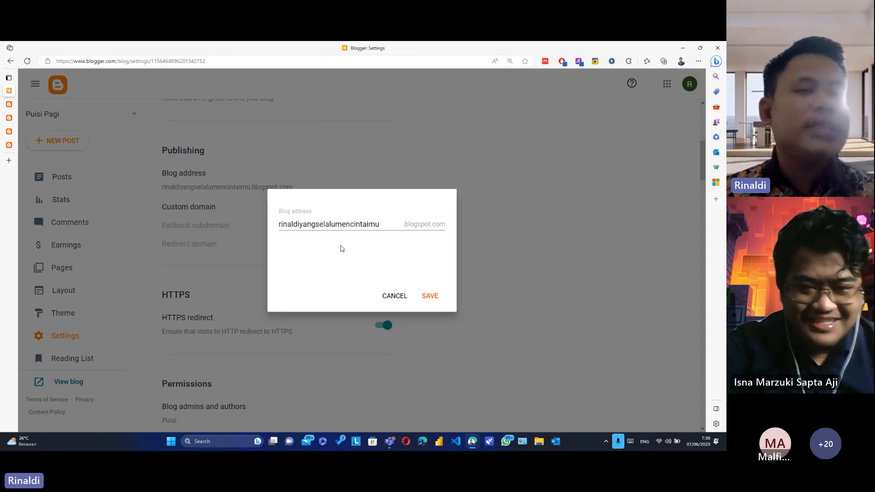
pyautogui.doubleClick(365, 227)
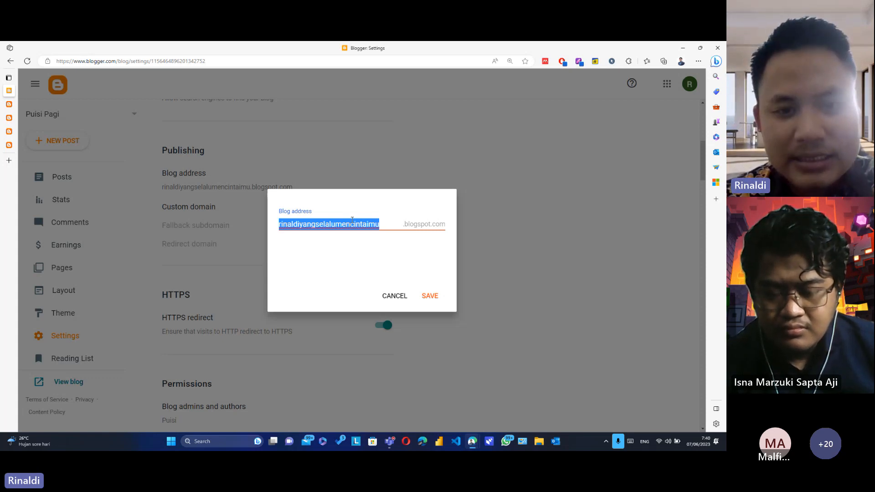
pyautogui.click(395, 296)
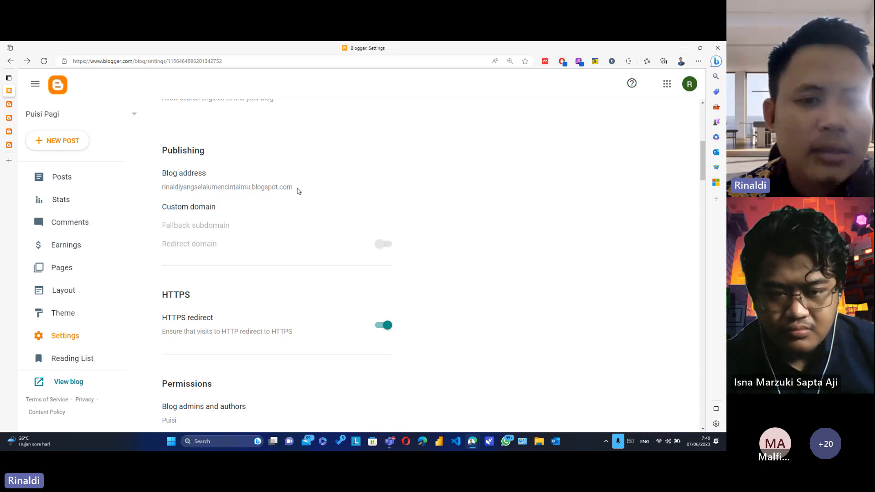
pyautogui.moveTo(297, 189); pyautogui.dragTo(252, 188)
pyautogui.click(397, 295)
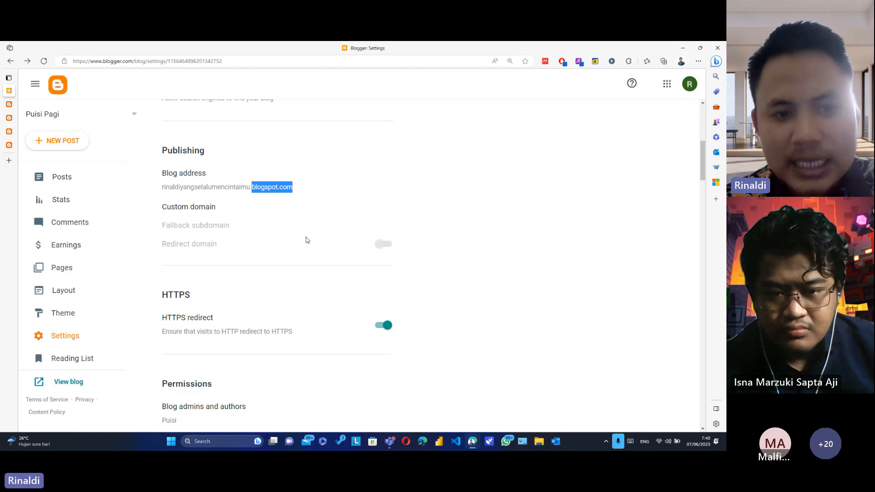
# - Open the custom domain setting, enter a sample .com domain and go to the page for buying a domain
pyautogui.click(236, 203)
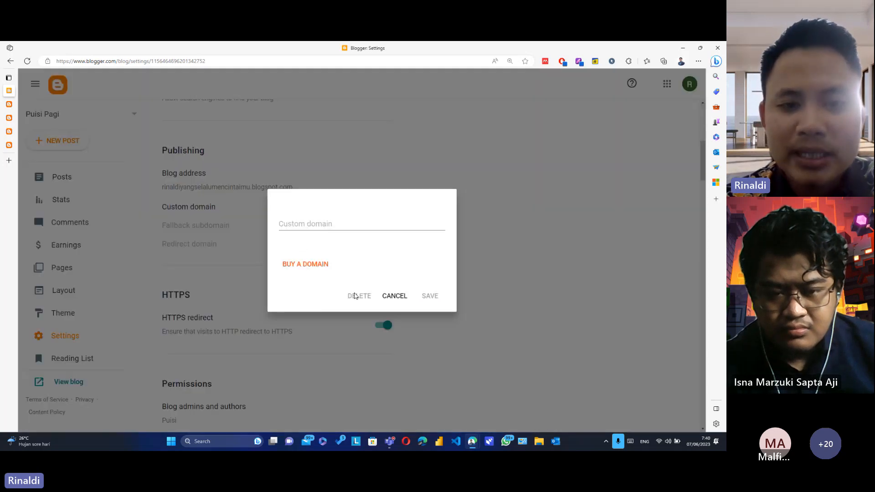
pyautogui.click(396, 297)
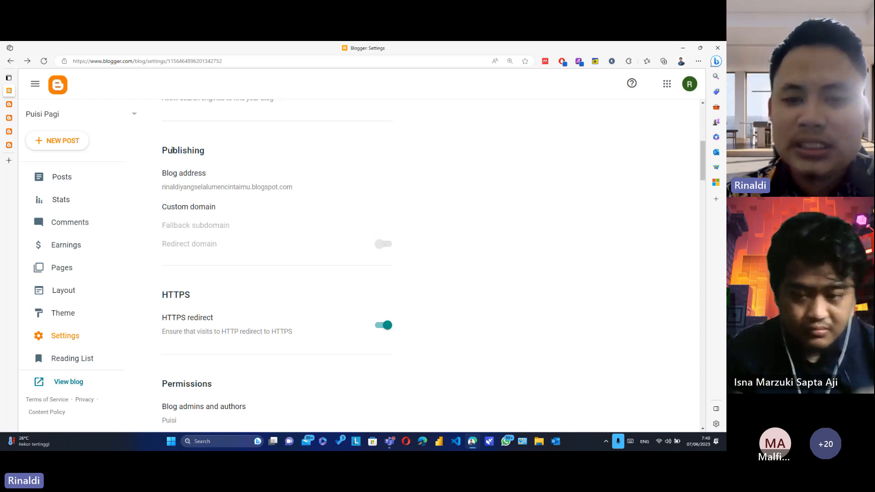
pyautogui.click(183, 213)
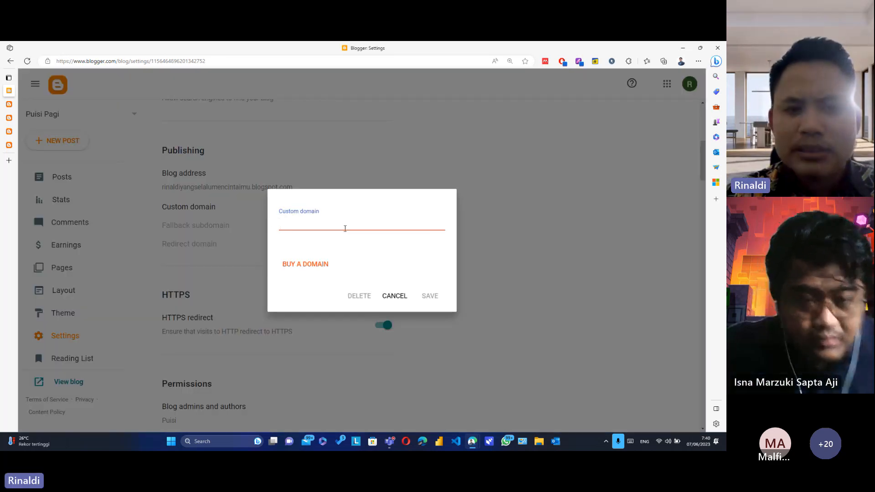
pyautogui.write('rinaldi.com')
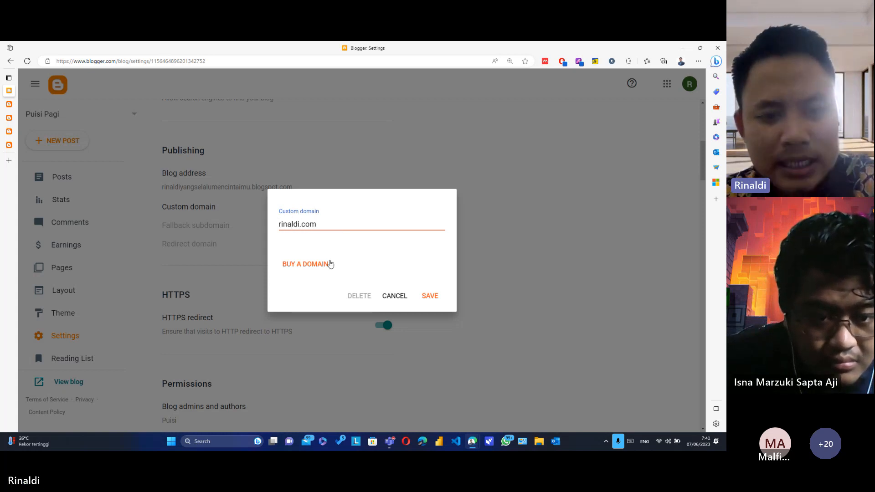
pyautogui.click(306, 268)
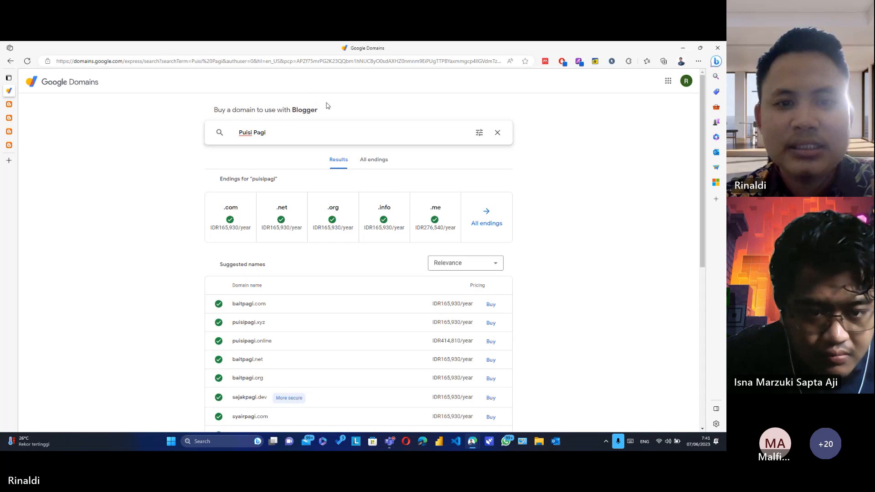
# - Review the domain endings and suggestions for Puisi Pagi and expand the insights for baitpagi.com
pyautogui.scroll(-1, 339, 282)
pyautogui.scroll(1, 328, 255)
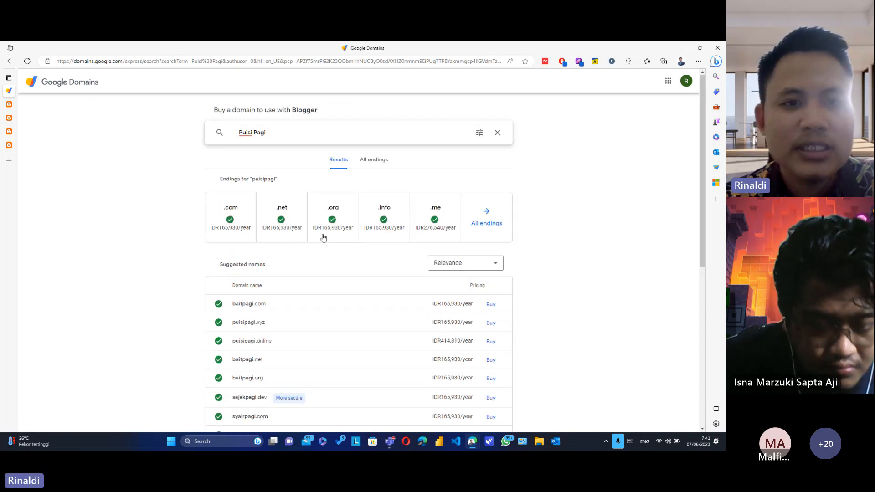
pyautogui.tripleClick(258, 137)
pyautogui.click(283, 136)
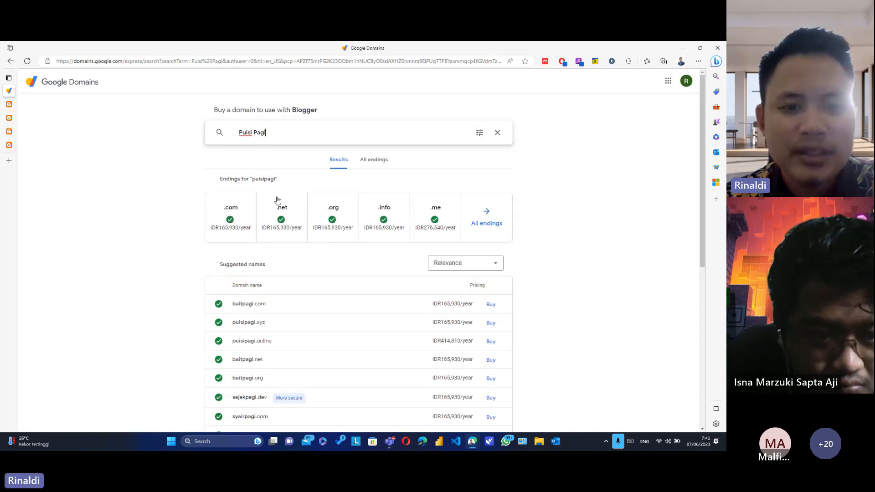
pyautogui.scroll(-2, 275, 219)
pyautogui.scroll(-1, 276, 237)
pyautogui.moveTo(232, 195); pyautogui.dragTo(272, 196)
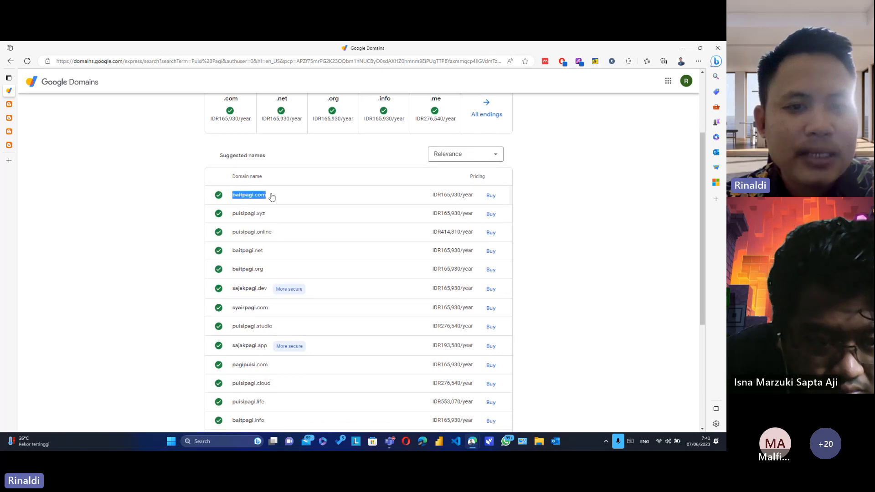
pyautogui.click(378, 195)
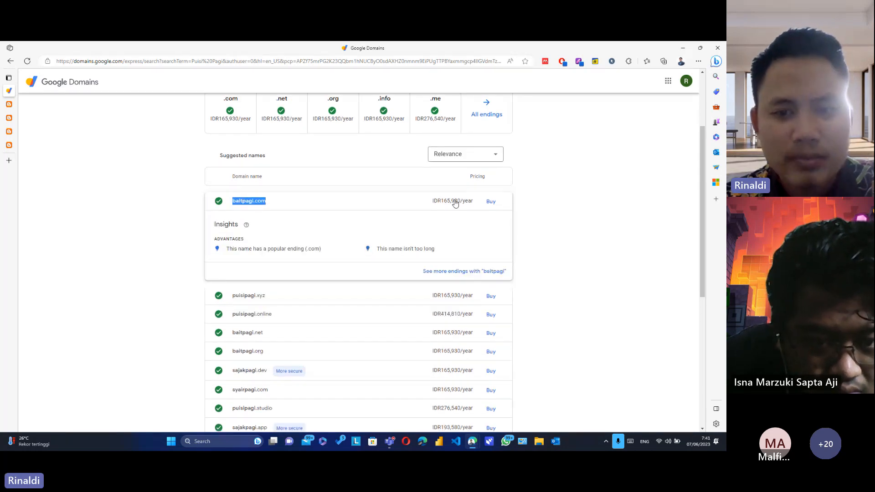
# - Look through the complete list of suggested domain names and their yearly prices, ending back at the search field
pyautogui.scroll(-2, 377, 265)
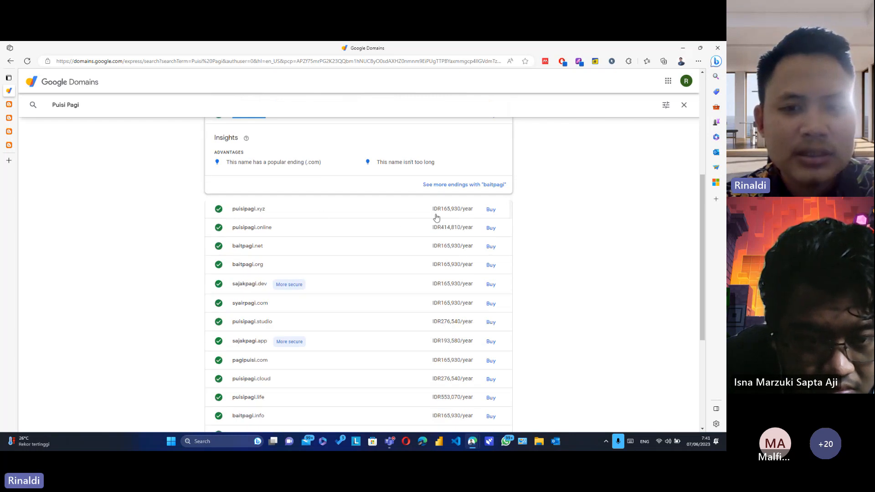
pyautogui.scroll(-10, 455, 215)
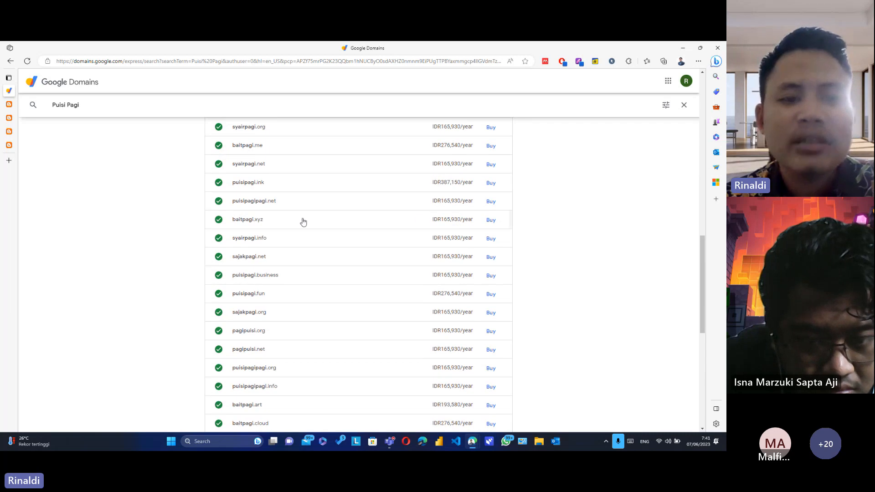
pyautogui.scroll(-8, 368, 221)
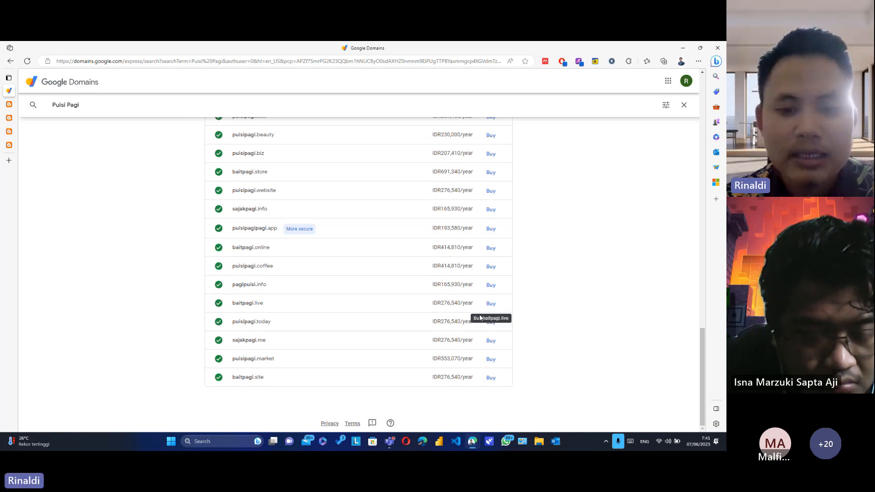
pyautogui.scroll(15, 481, 317)
pyautogui.click(534, 230)
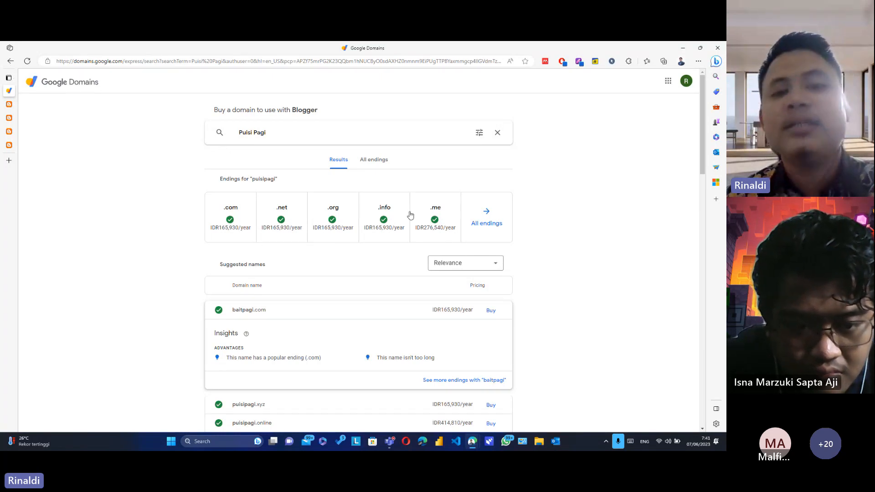
# - Return to the blog settings and review the Permissions section with its admin, author and reader options
pyautogui.click(10, 61)
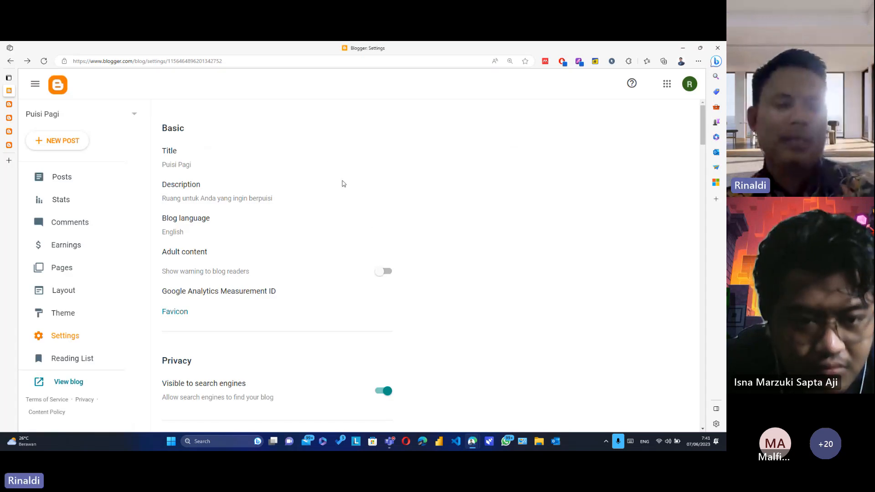
pyautogui.scroll(-6, 343, 185)
pyautogui.scroll(-5, 343, 188)
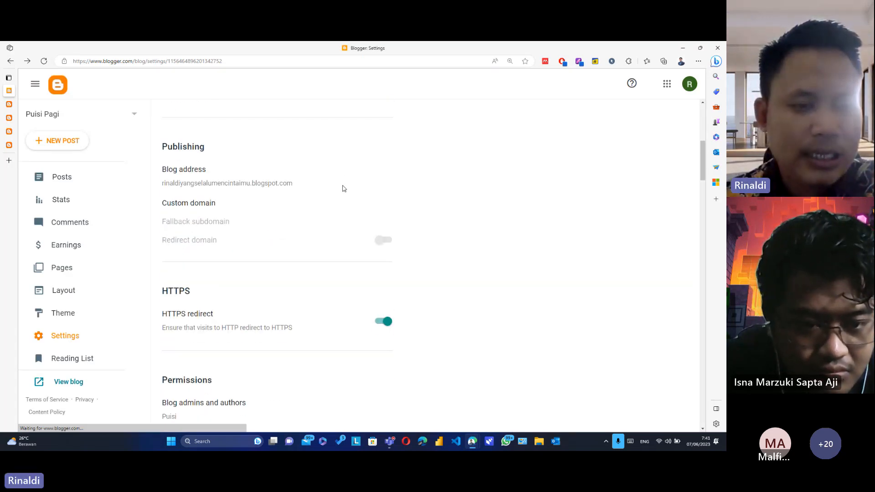
pyautogui.scroll(-1, 344, 188)
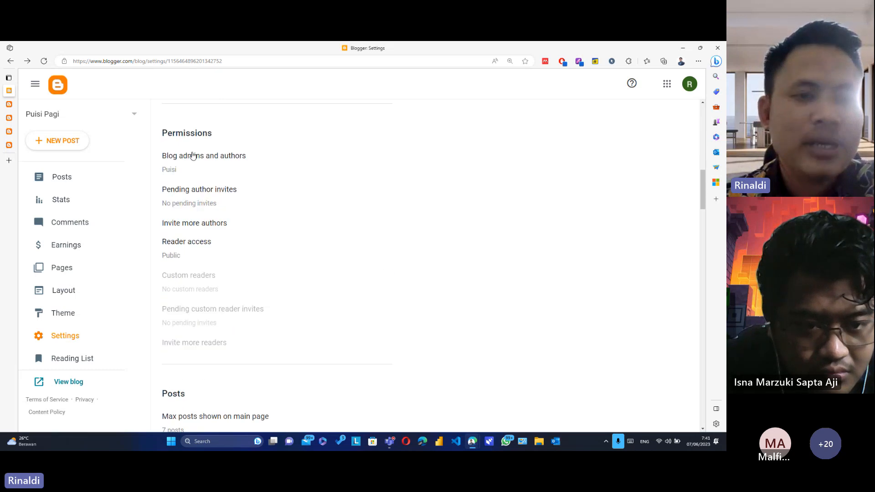
pyautogui.moveTo(160, 138); pyautogui.dragTo(213, 141)
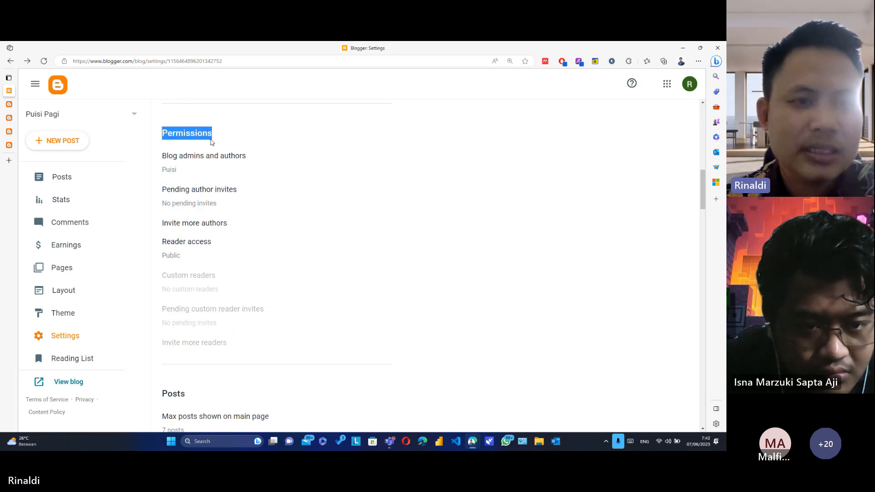
pyautogui.scroll(3, 203, 182)
pyautogui.scroll(-2, 203, 182)
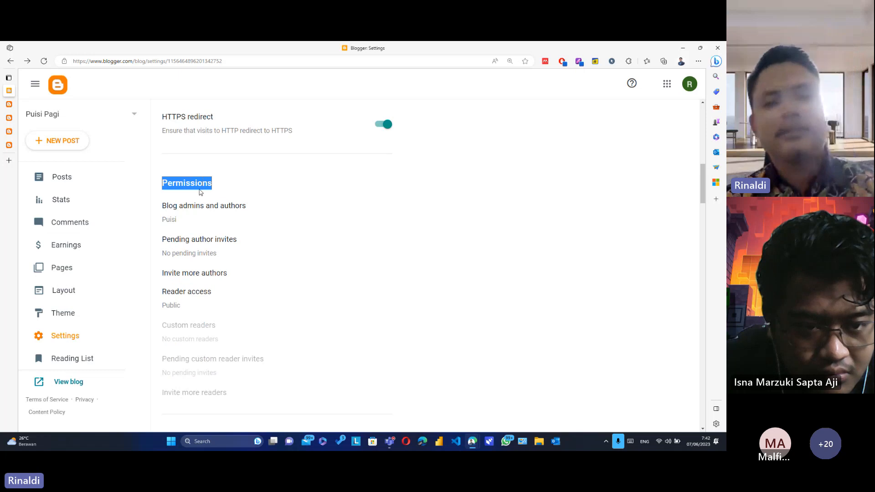
pyautogui.doubleClick(198, 183)
pyautogui.click(199, 185)
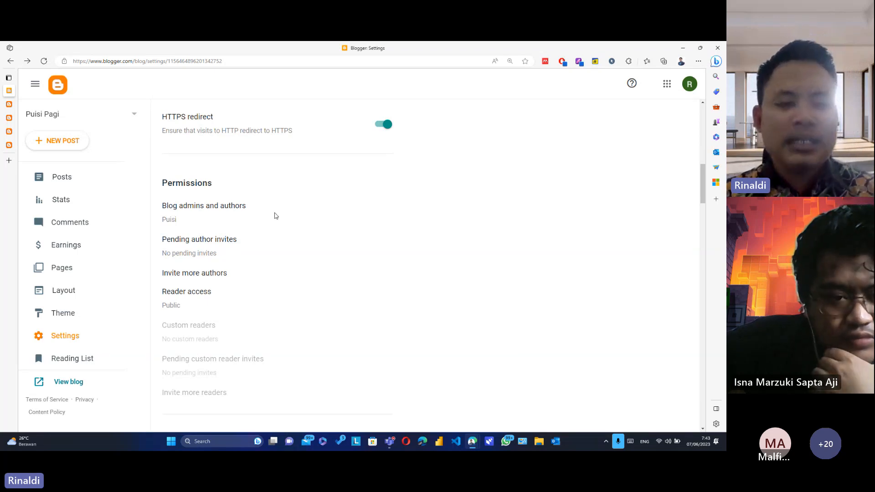
# - Inspect the dialog for inviting more authors and close it without sending an invitation
pyautogui.moveTo(160, 276); pyautogui.dragTo(230, 275)
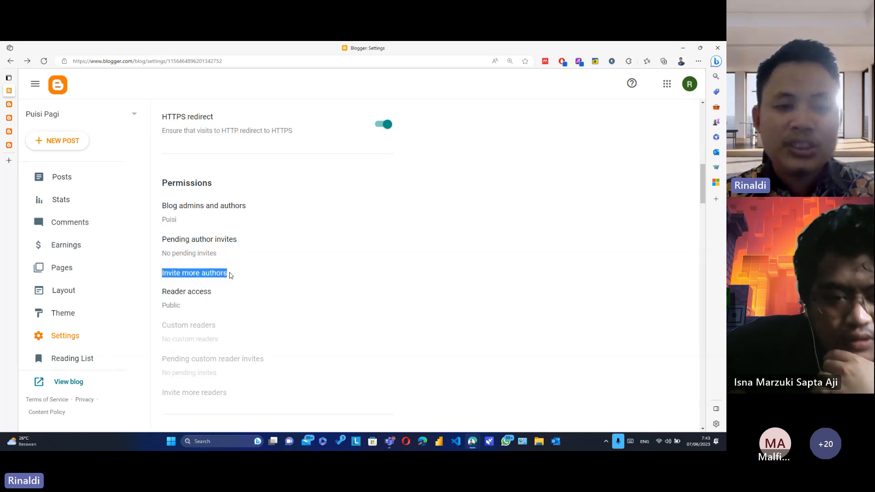
pyautogui.click(219, 274)
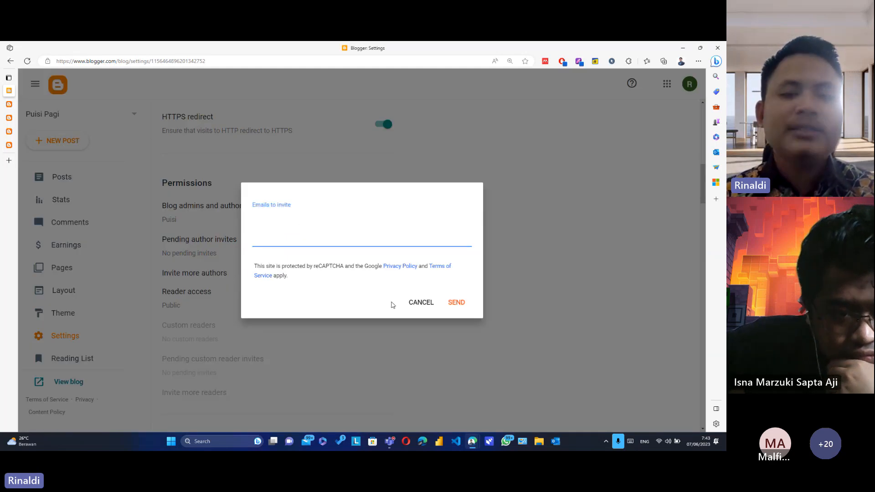
pyautogui.click(422, 305)
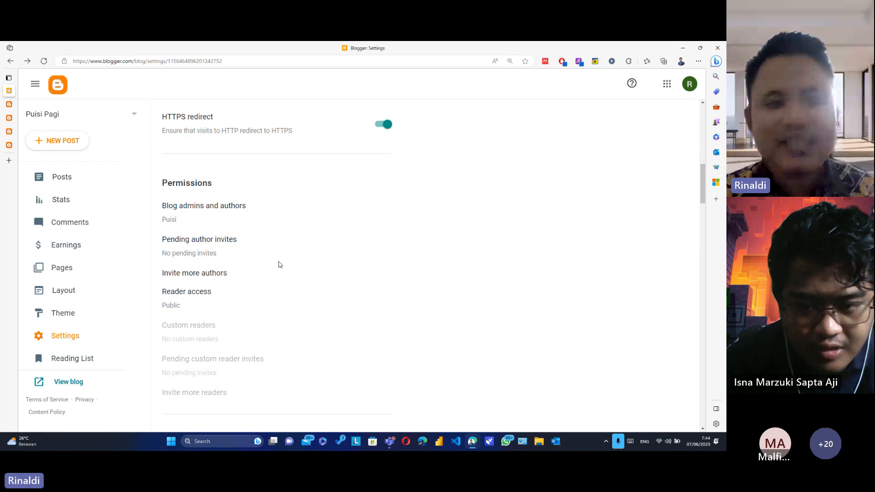
pyautogui.doubleClick(186, 189)
pyautogui.click(186, 190)
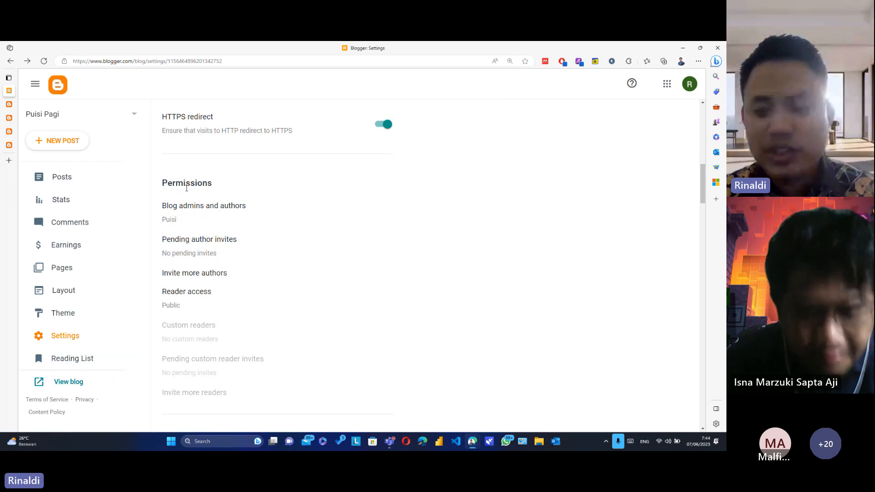
pyautogui.doubleClick(191, 189)
# - Go to the Posts settings and examine the option for maximum posts shown on the main page
pyautogui.scroll(-5, 197, 189)
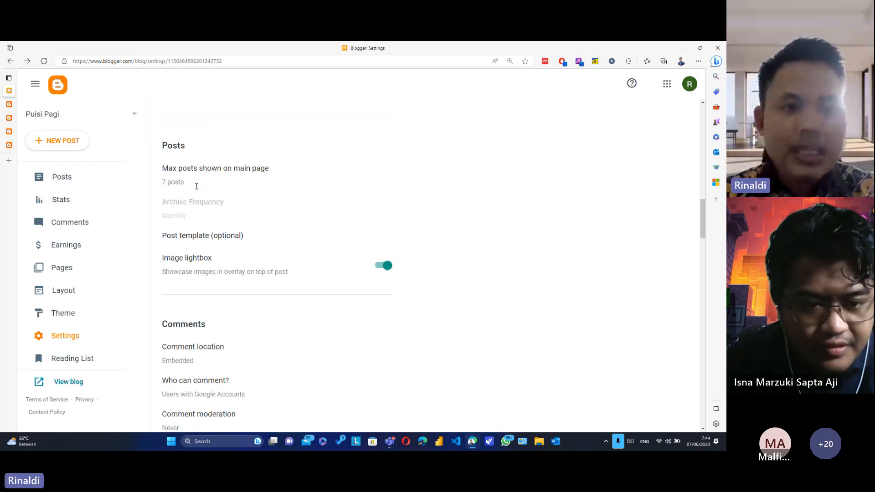
pyautogui.doubleClick(166, 140)
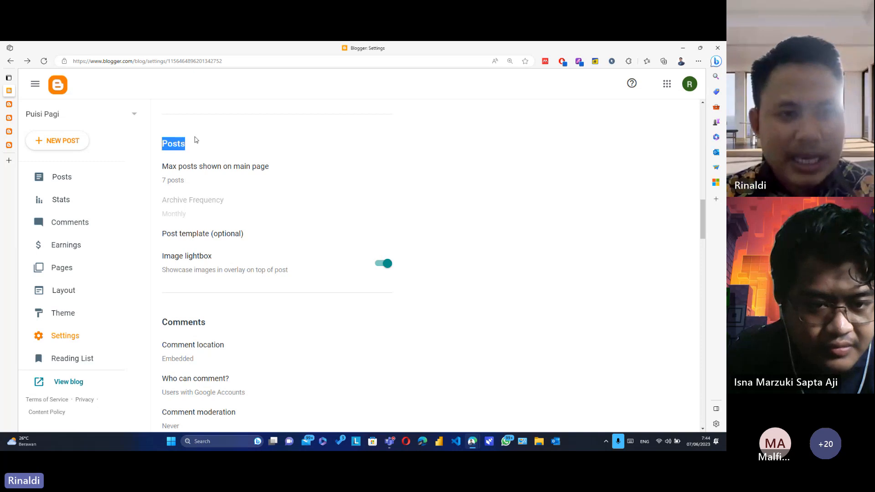
pyautogui.click(197, 139)
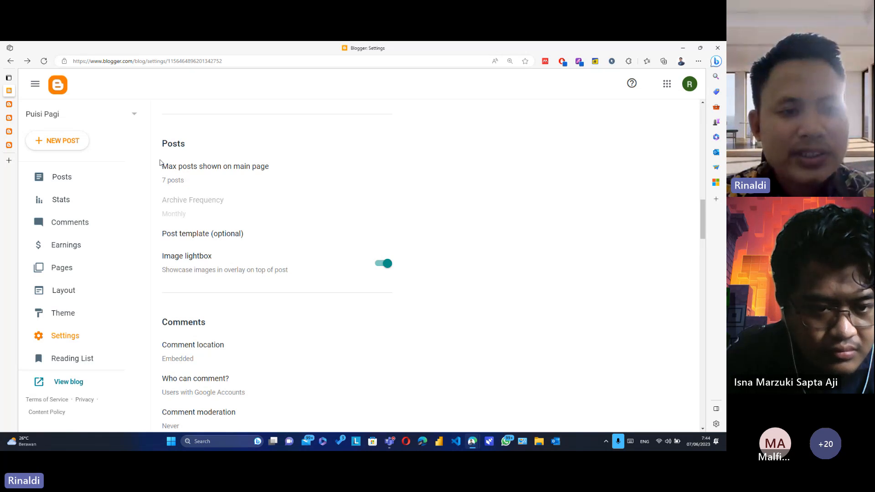
pyautogui.moveTo(159, 163); pyautogui.dragTo(276, 168)
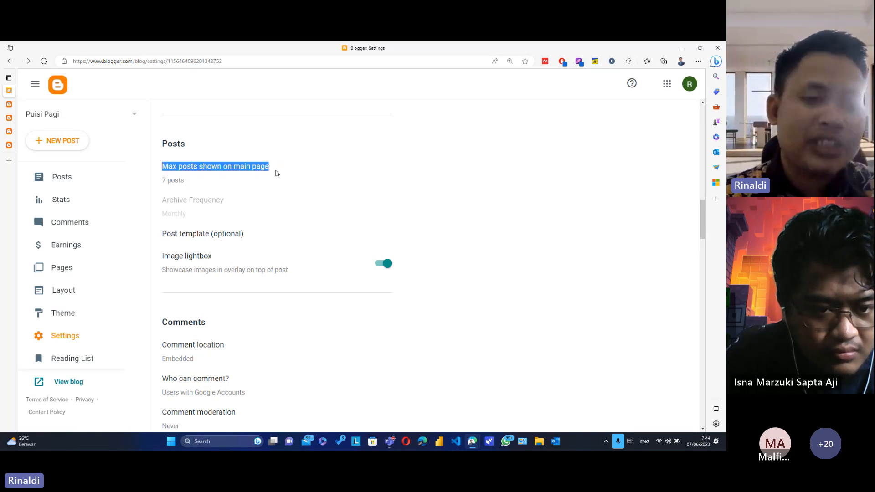
# - Switch to the published Puisi Pagi blog and look over the posts on its main page
pyautogui.click(9, 104)
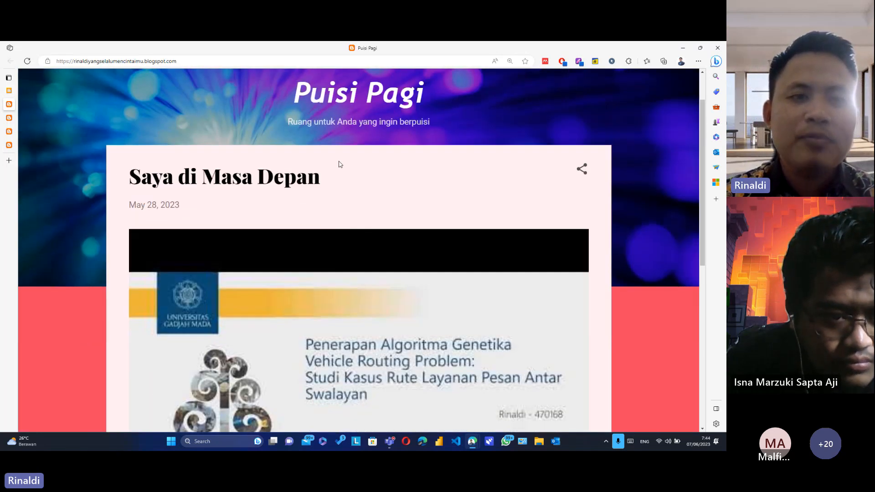
pyautogui.scroll(2, 275, 104)
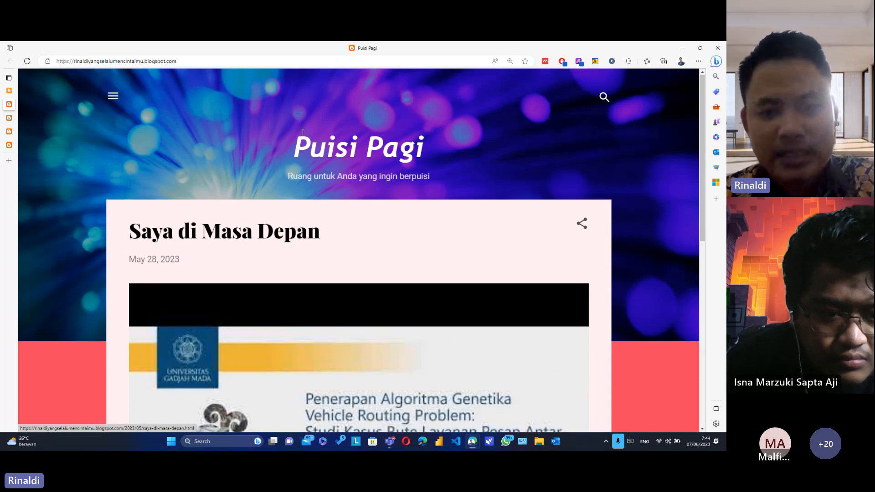
pyautogui.scroll(-1, 254, 203)
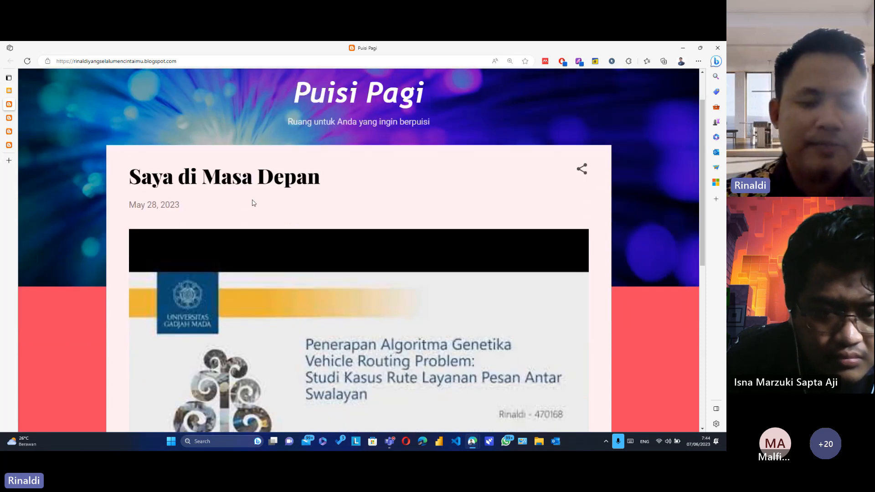
pyautogui.scroll(-7, 130, 139)
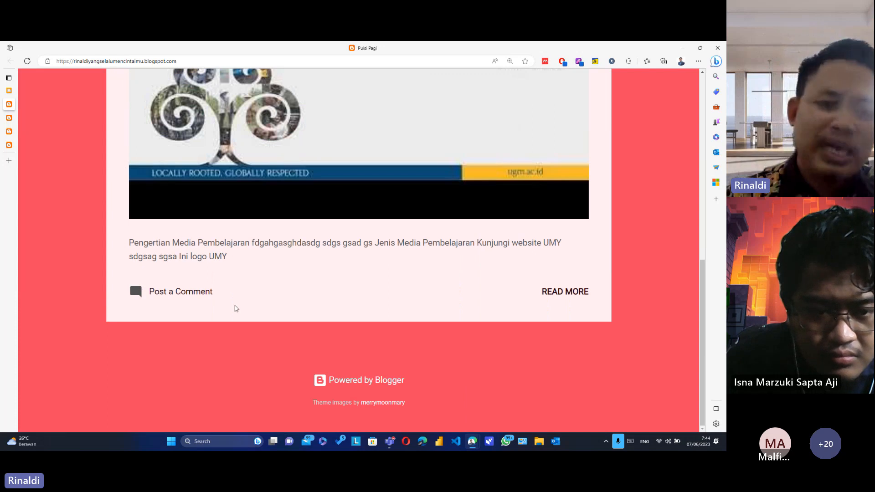
pyautogui.scroll(8, 234, 309)
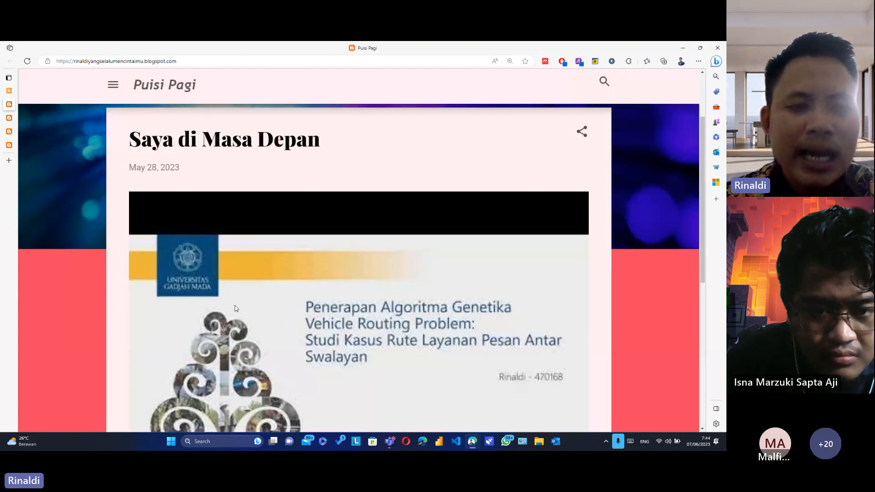
pyautogui.scroll(1, 303, 183)
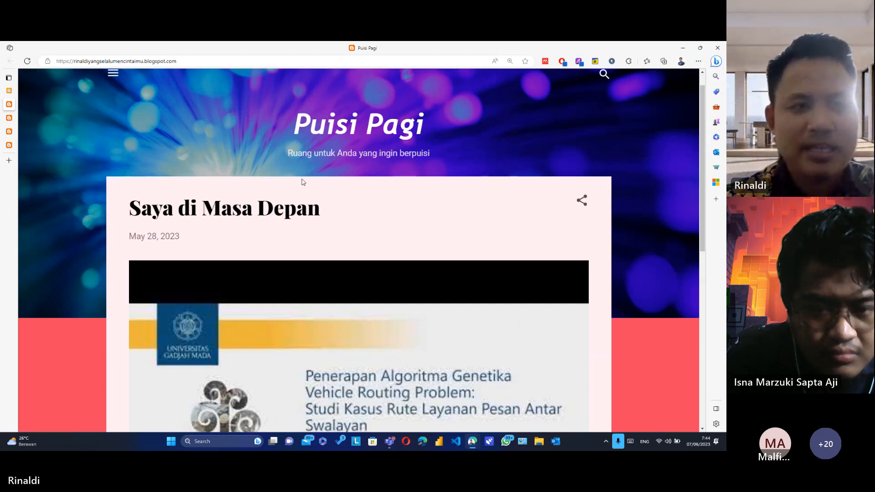
# - Return to the blog settings and inspect the maximum posts value for the main page, closing it without saving
pyautogui.click(8, 91)
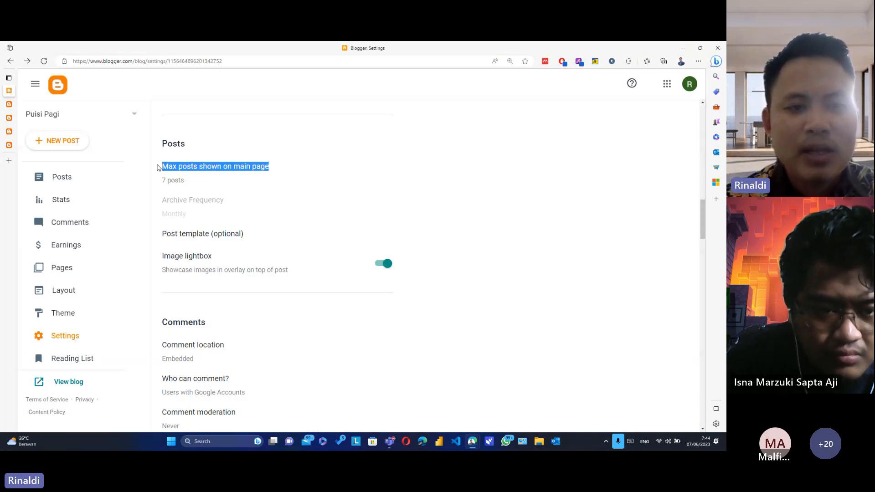
pyautogui.moveTo(161, 166); pyautogui.dragTo(294, 165)
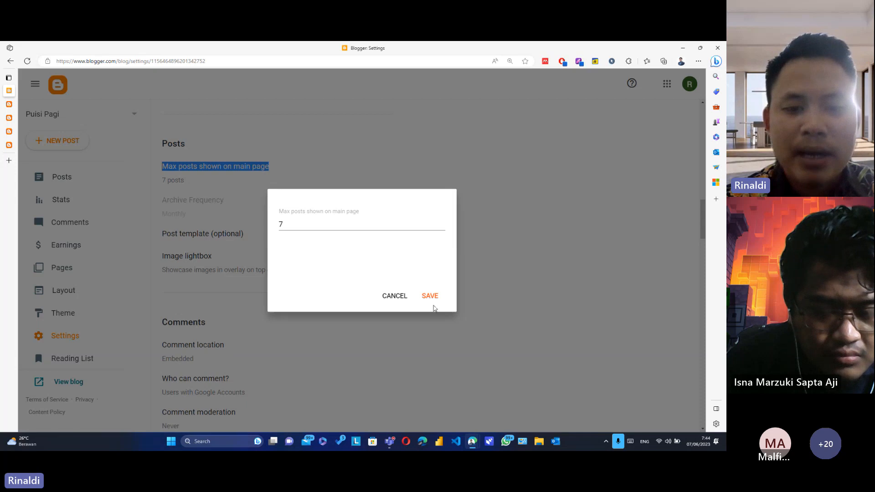
pyautogui.click(401, 296)
pyautogui.click(185, 179)
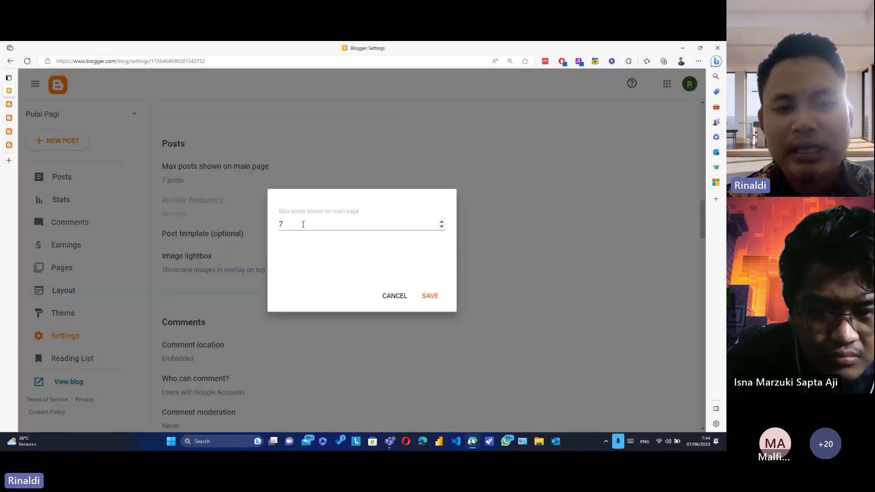
pyautogui.click(301, 221)
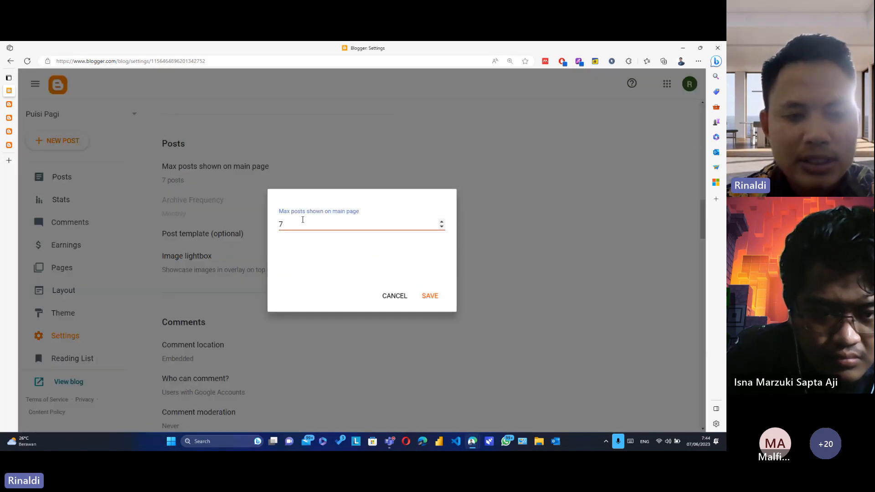
pyautogui.click(401, 296)
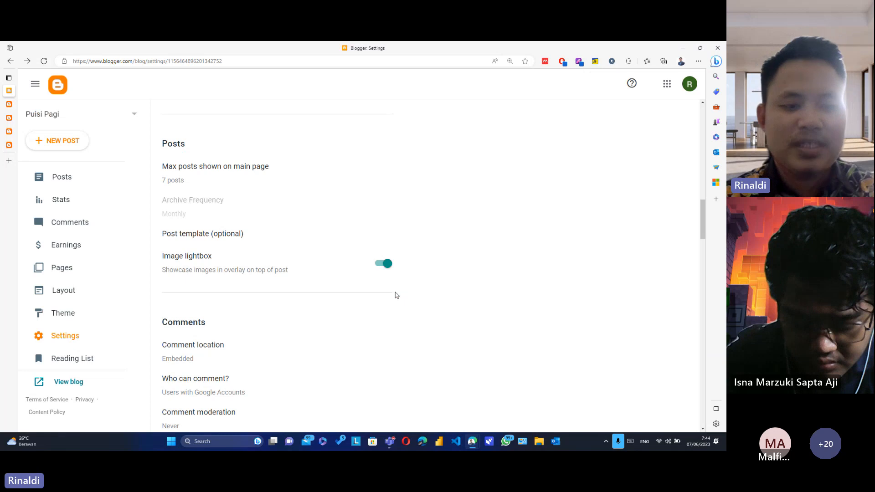
# - Look through the remaining settings, from comments, email and formatting to crawlers, monetization, site feed and General
pyautogui.scroll(-1, 395, 292)
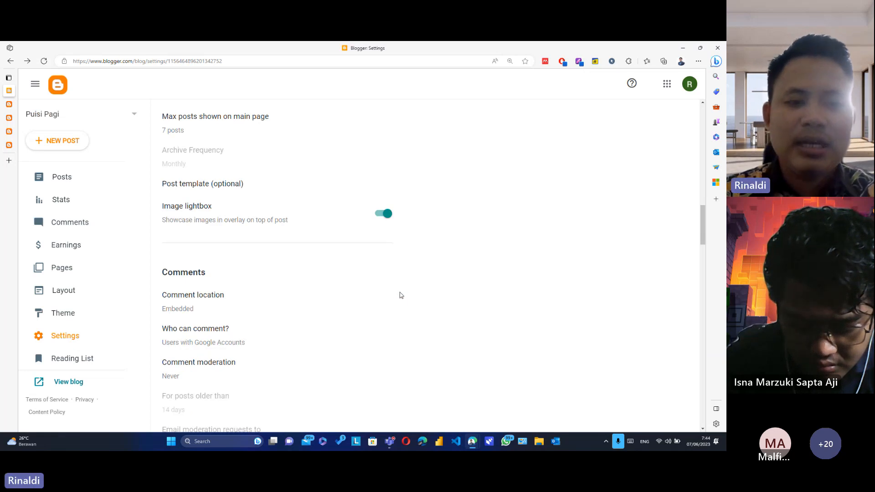
pyautogui.scroll(-6, 409, 296)
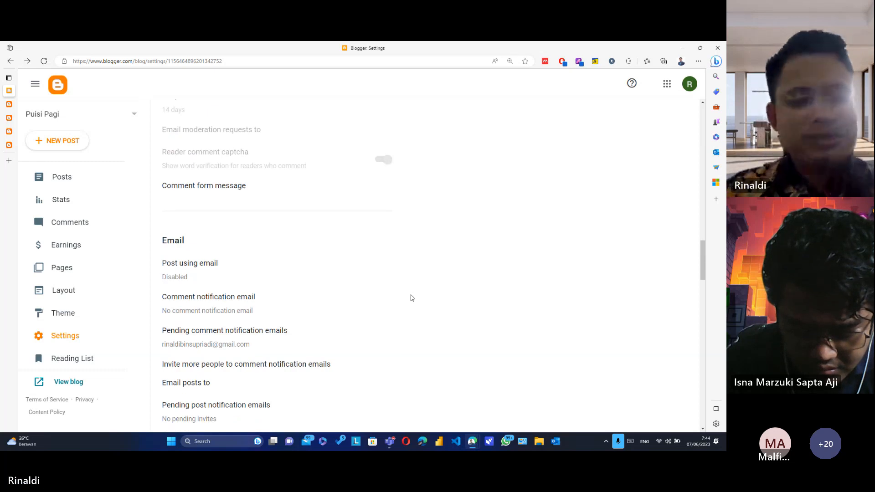
pyautogui.scroll(-5, 420, 279)
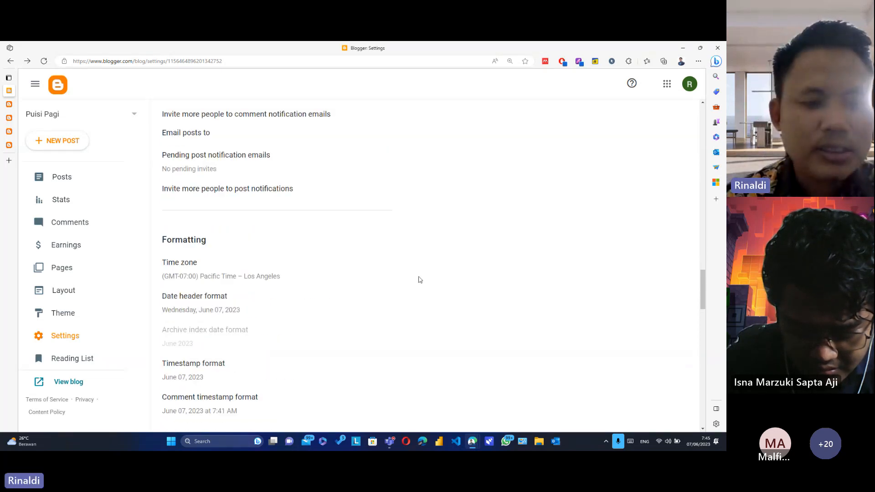
pyautogui.scroll(-4, 420, 277)
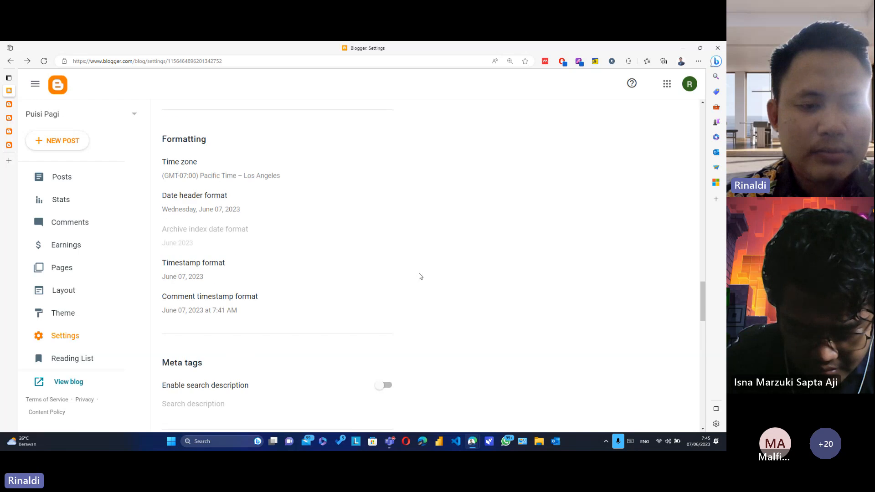
pyautogui.scroll(-5, 420, 277)
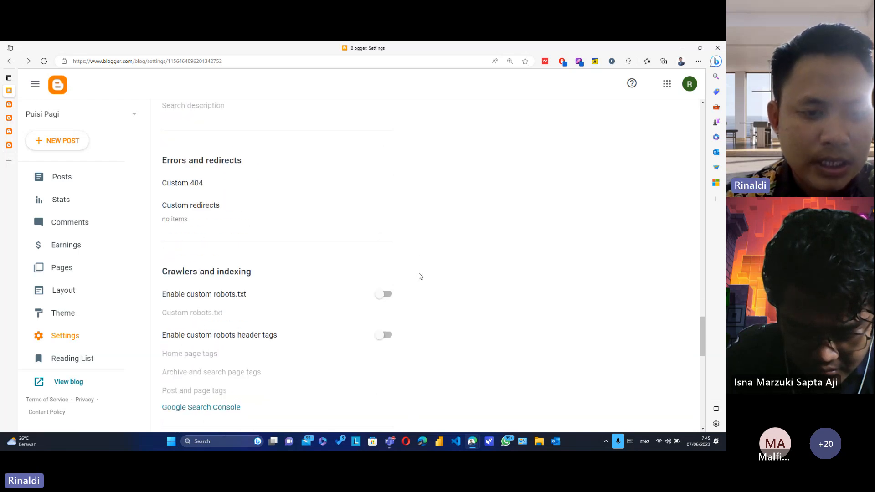
pyautogui.scroll(-6, 420, 276)
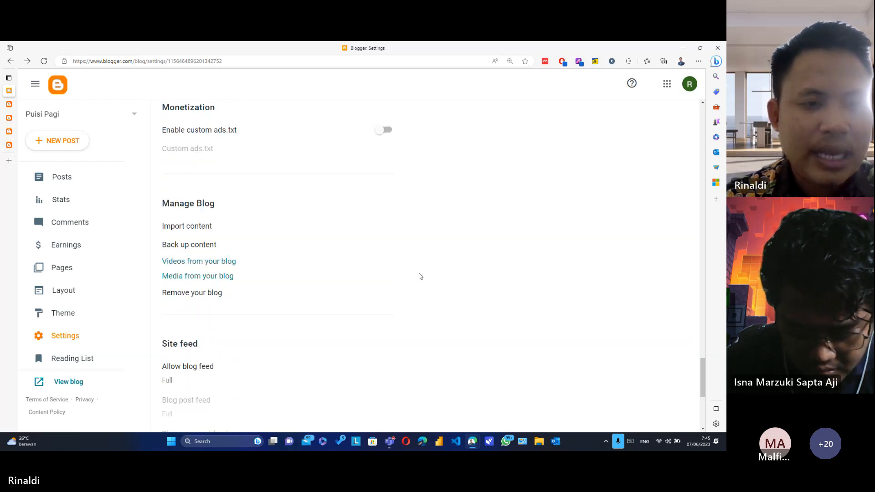
pyautogui.scroll(-5, 368, 264)
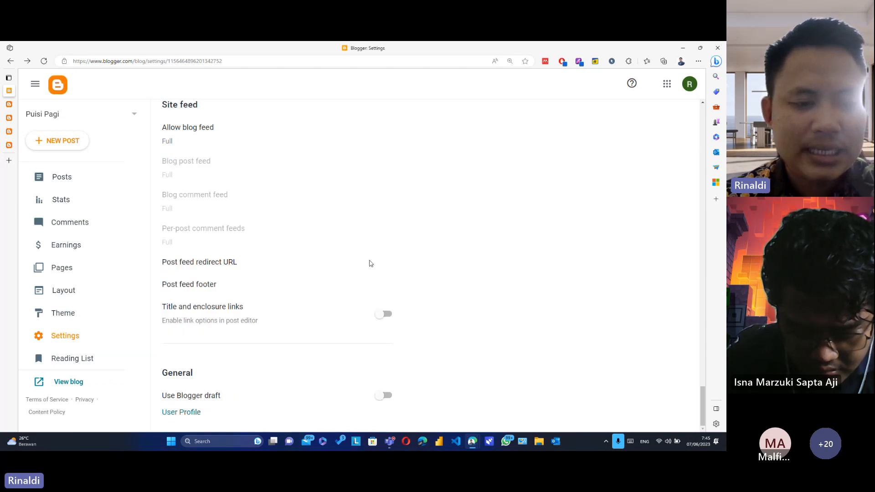
# - Examine the Manage Blog settings, opening the Import content options and closing them without importing anything
pyautogui.scroll(2, 372, 263)
pyautogui.scroll(3, 372, 263)
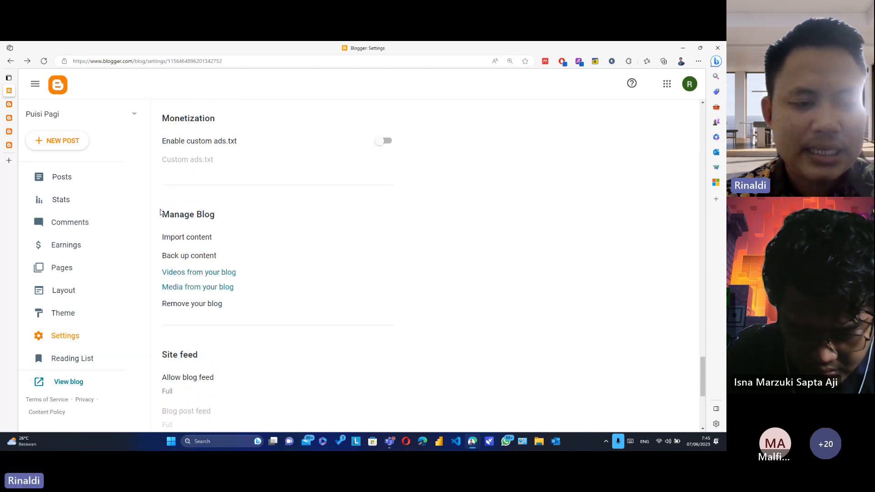
pyautogui.moveTo(160, 212); pyautogui.dragTo(228, 215)
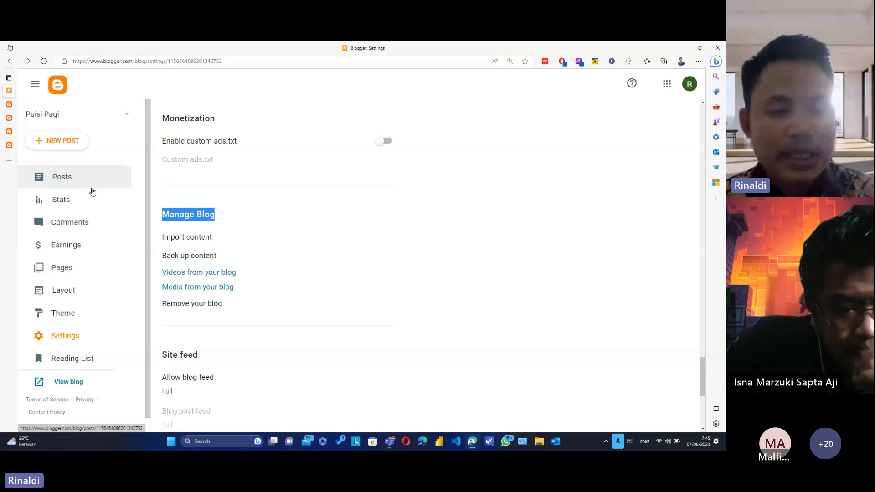
pyautogui.click(246, 240)
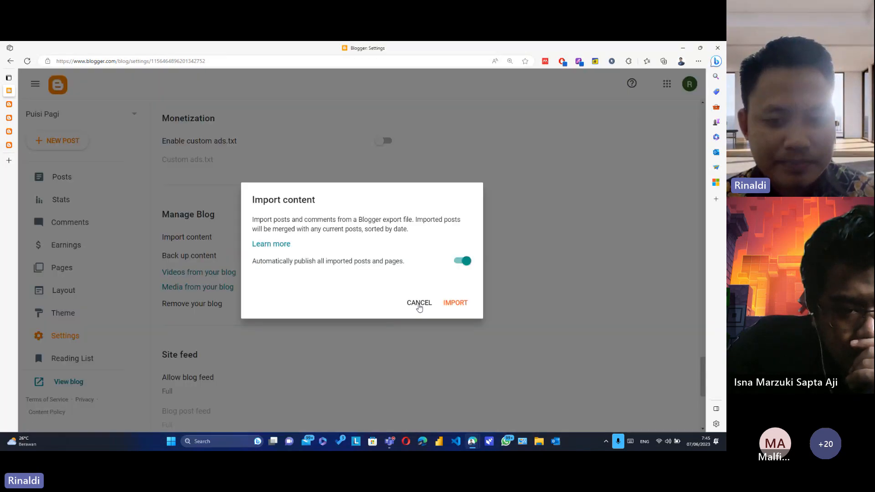
pyautogui.click(415, 298)
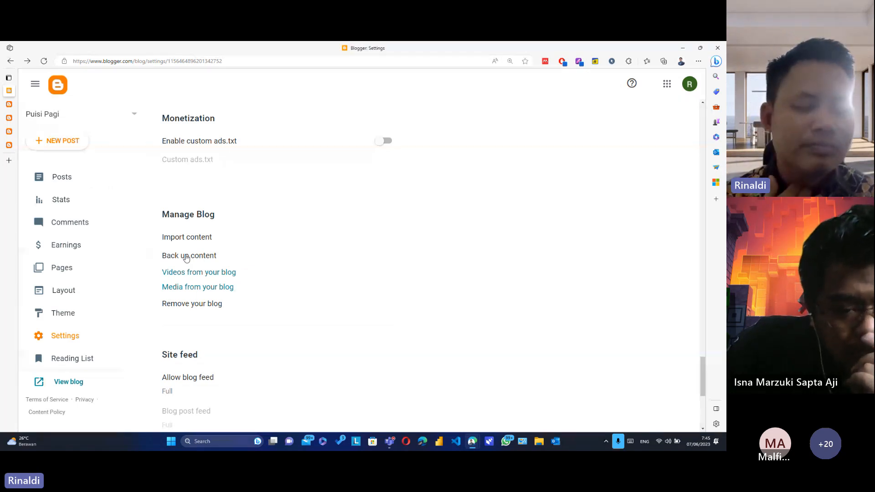
# - Download a backup of the blog's content, covering its posts, pages and comments
pyautogui.click(186, 257)
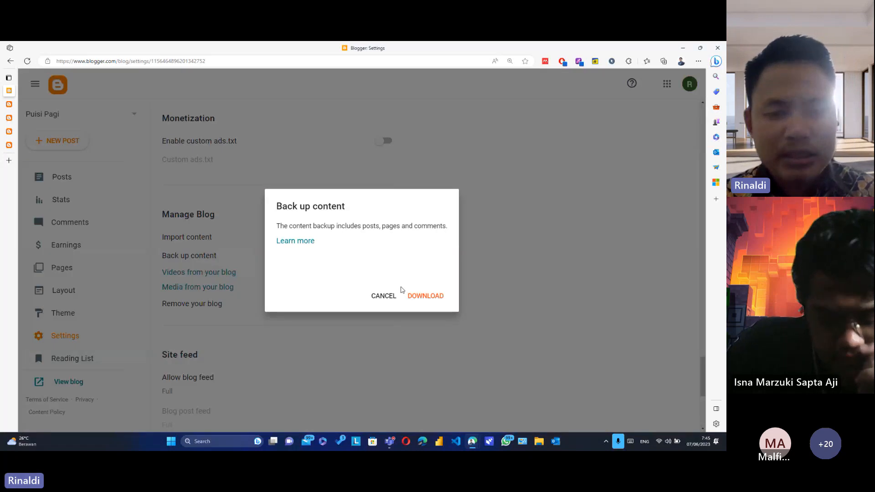
pyautogui.click(414, 295)
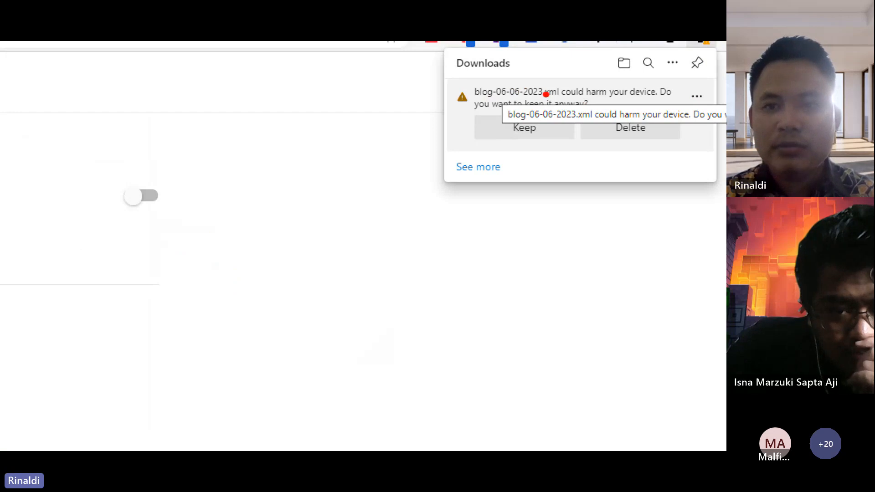
pyautogui.moveTo(466, 102)
pyautogui.mouseDown()
pyautogui.moveTo(541, 72)
pyautogui.moveTo(481, 72)
pyautogui.mouseUp()
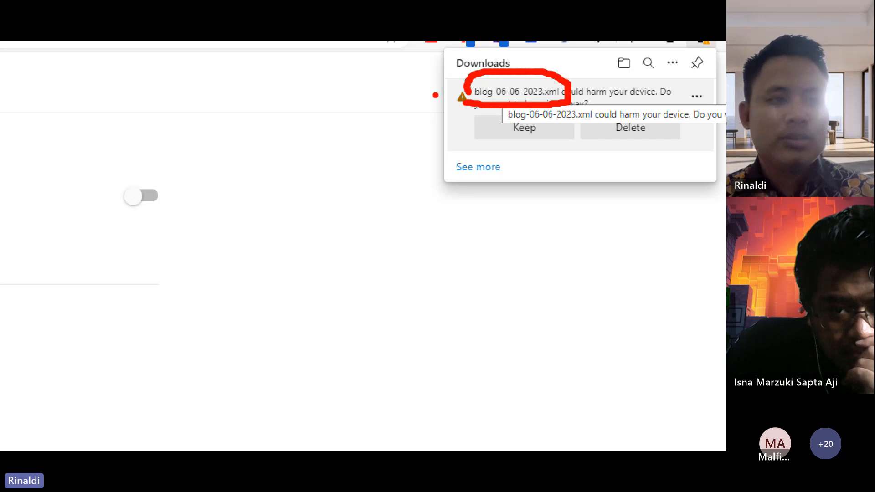
pyautogui.press('Escape')
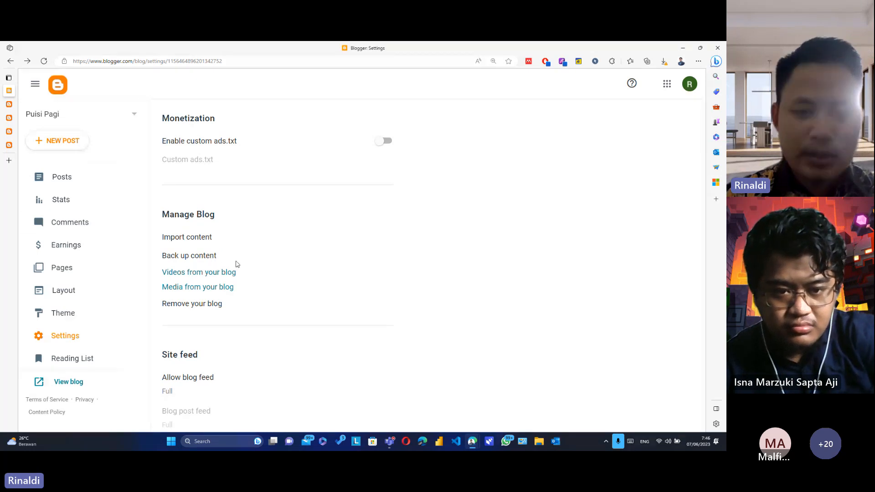
# - Leave the blog settings and open the Pages section of the Puisi Pagi blog
pyautogui.scroll(-2, 252, 299)
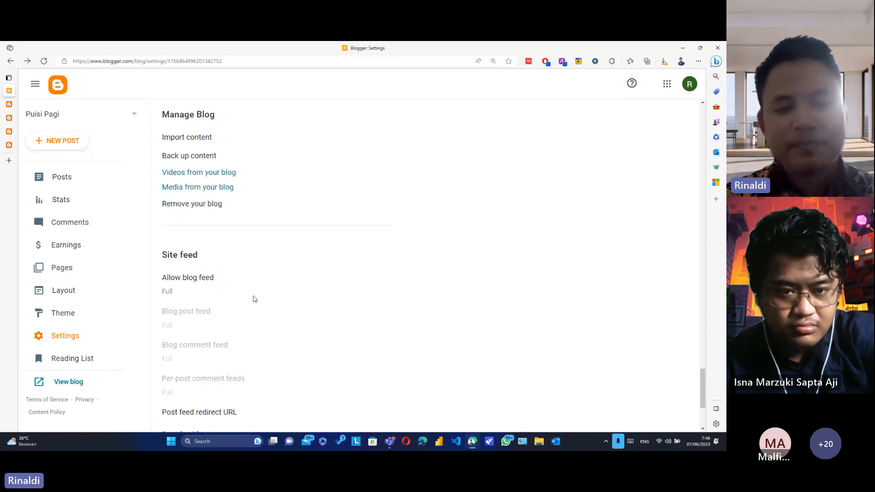
pyautogui.scroll(15, 272, 265)
pyautogui.scroll(10, 273, 266)
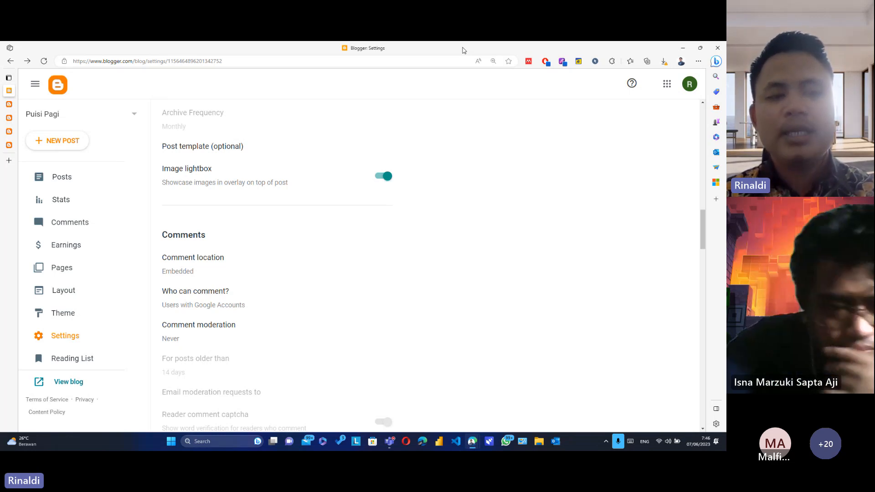
pyautogui.click(92, 272)
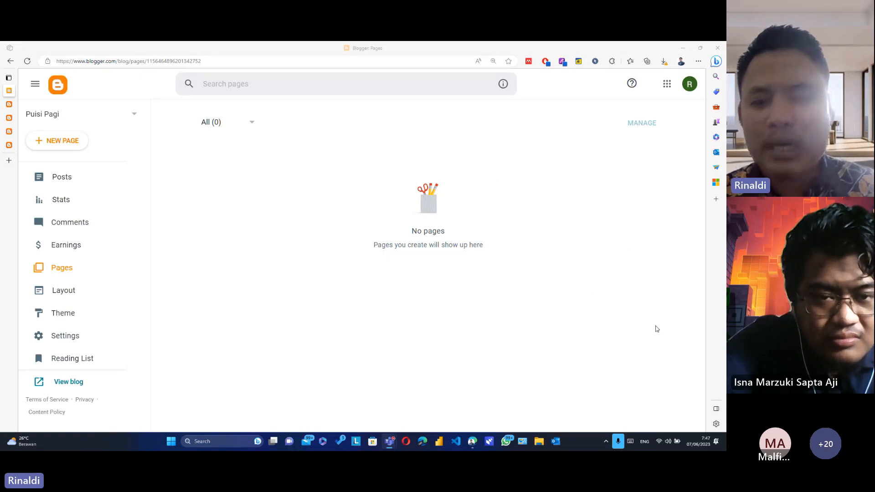
# - Look through the other open blogs and examine the Home, Tentang Saya and Hubungi Saya links in Puisi Siang's header
pyautogui.click(13, 109)
pyautogui.click(9, 117)
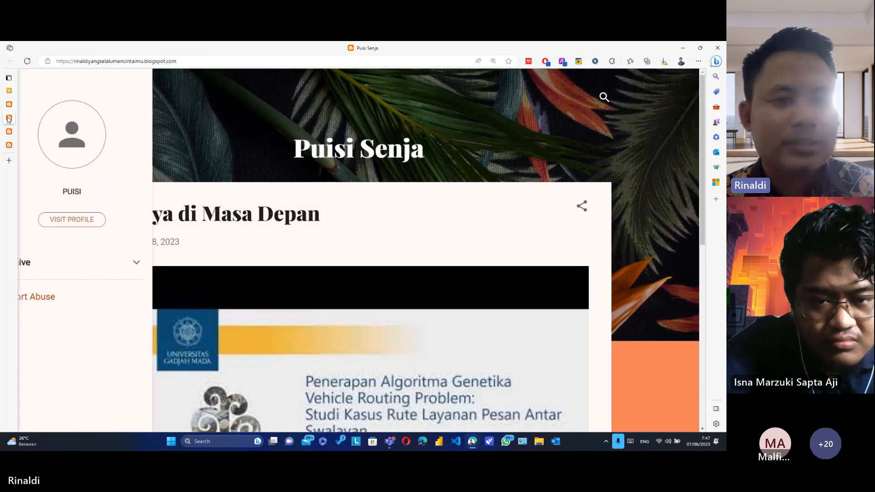
pyautogui.click(8, 132)
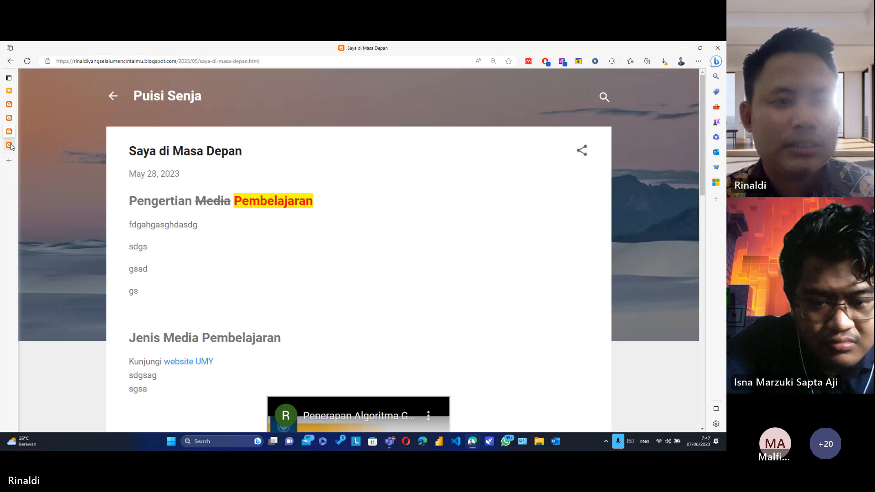
pyautogui.click(9, 145)
pyautogui.moveTo(345, 176); pyautogui.dragTo(474, 183)
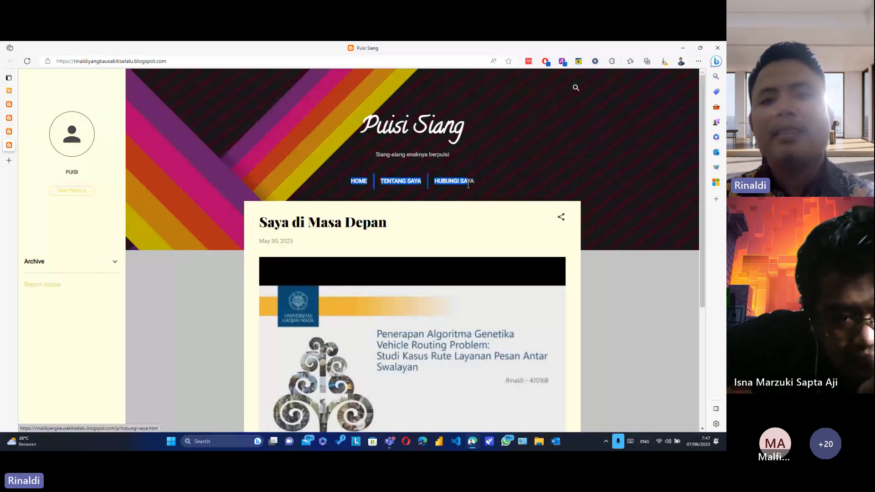
pyautogui.moveTo(330, 171); pyautogui.dragTo(391, 184)
pyautogui.click(482, 179)
# - View Puisi Siang's Tentang Saya and Hubungi Saya pages and return to its main page
pyautogui.click(348, 181)
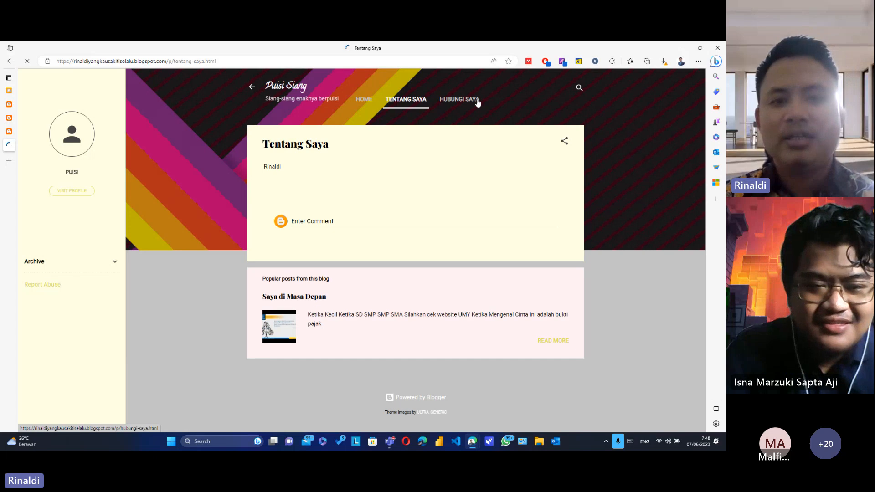
pyautogui.click(476, 101)
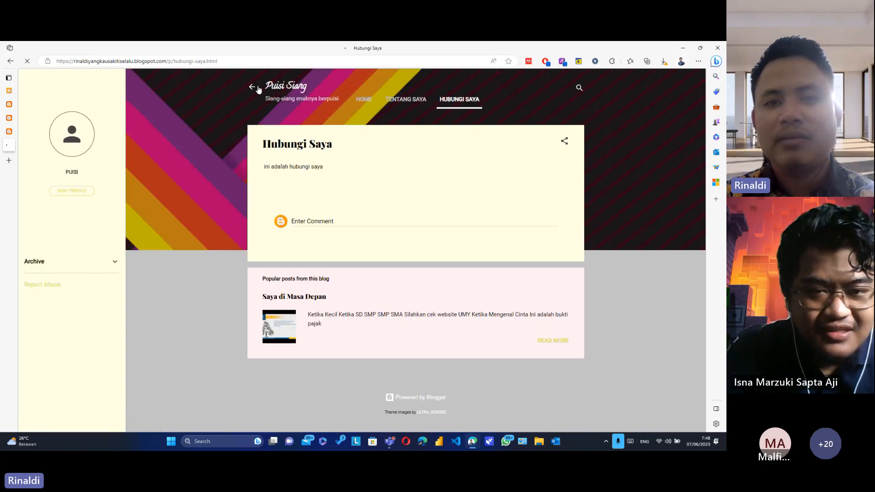
pyautogui.click(255, 88)
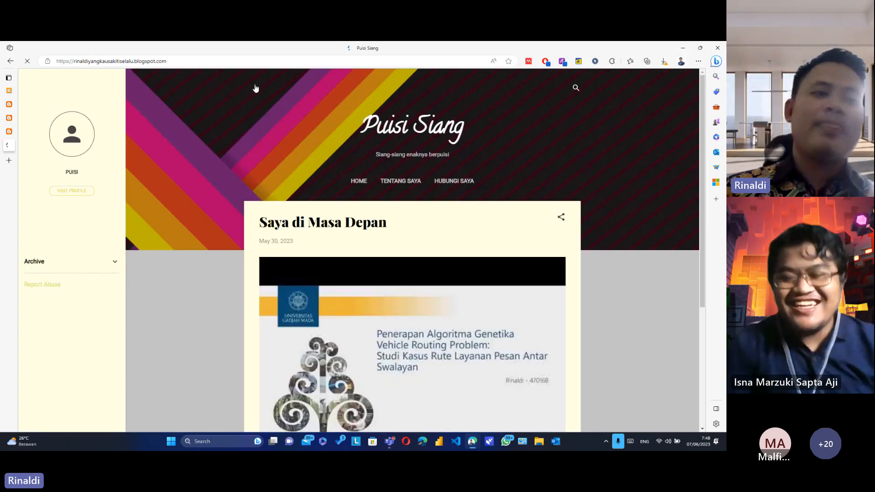
# - Open the website umy.ac.id in a new browser tab
pyautogui.click(8, 91)
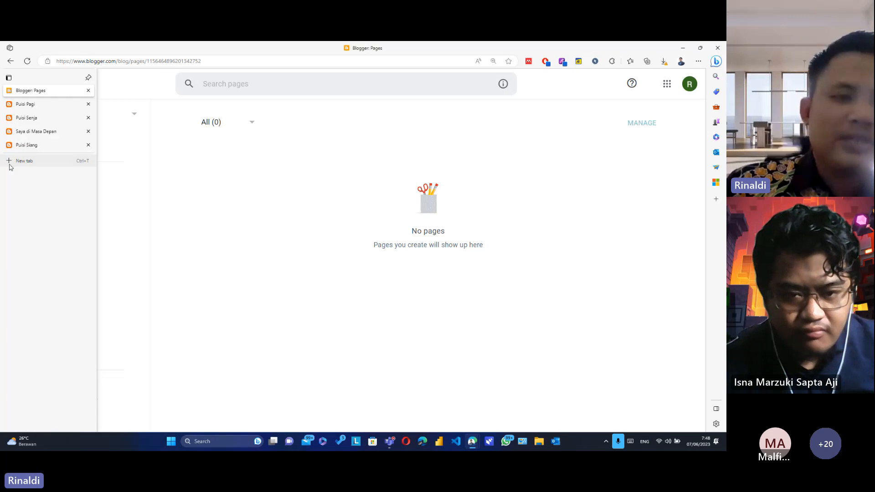
pyautogui.click(24, 161)
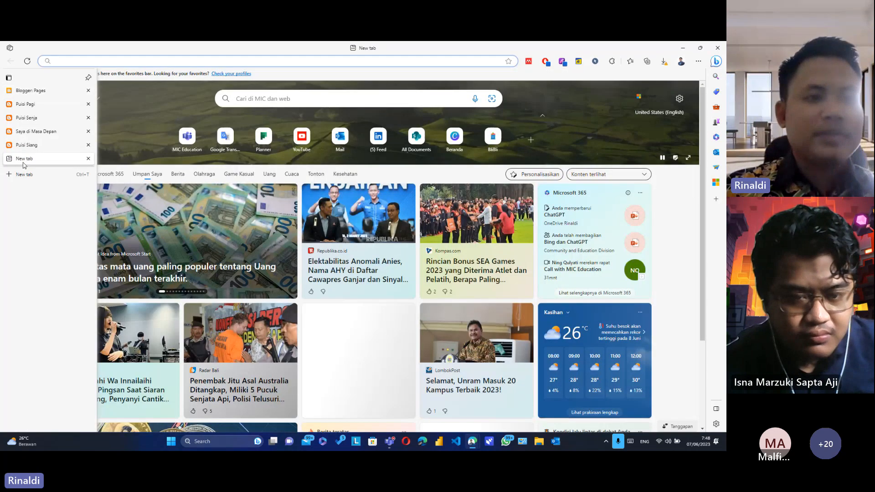
pyautogui.write('umy')
pyautogui.press('BackSpace')
pyautogui.press('BackSpace')
pyautogui.press('BackSpace')
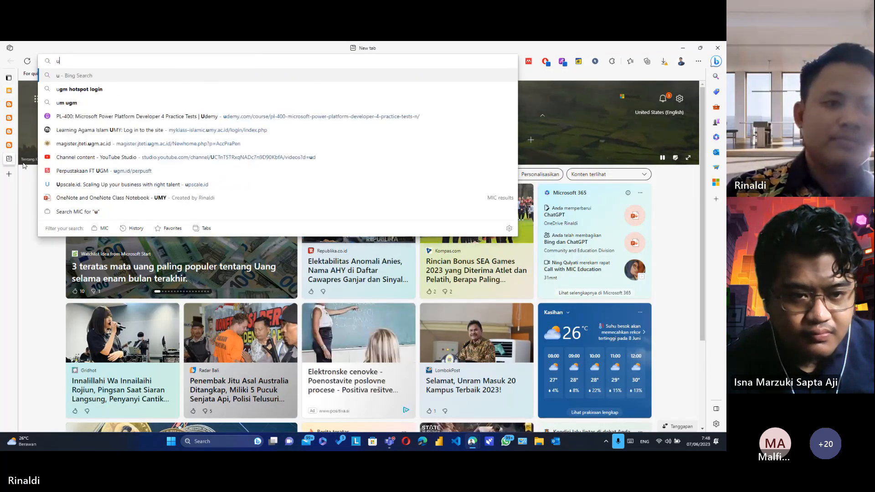
pyautogui.write('umy.ac.id')
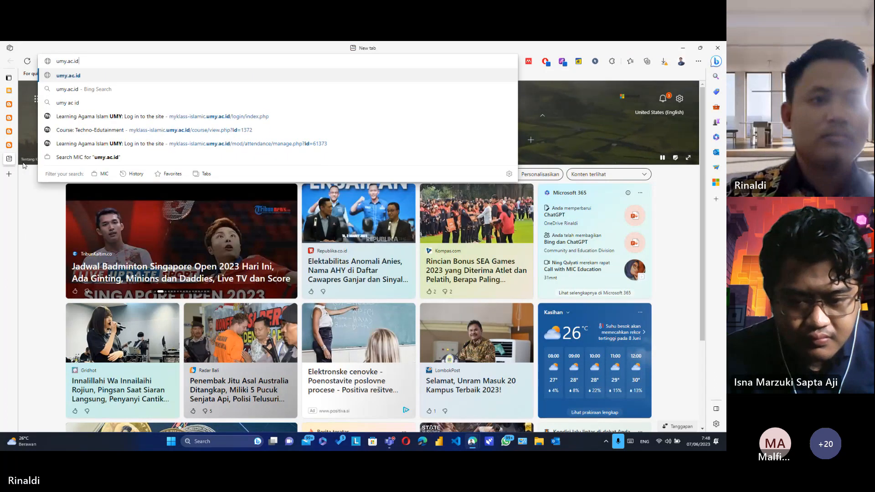
pyautogui.press('Return')
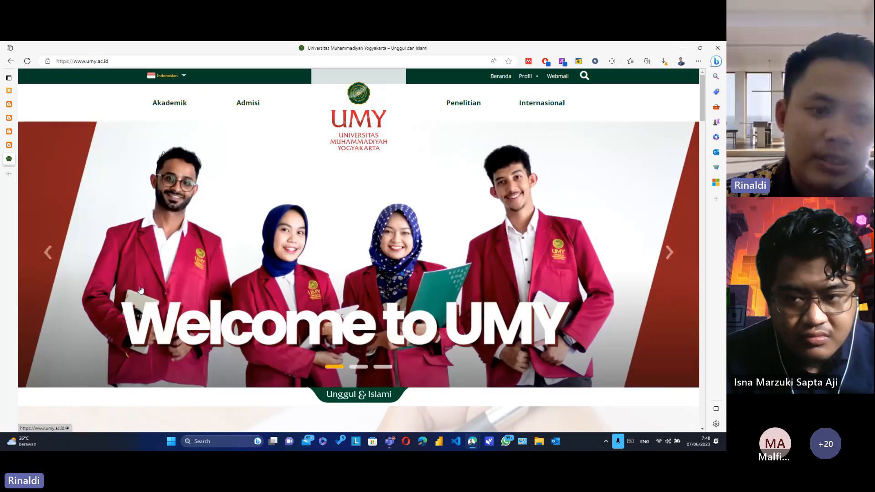
# - Open the Akademik page of the UMY website and look over its study programs, accreditation section and page heading
pyautogui.click(45, 253)
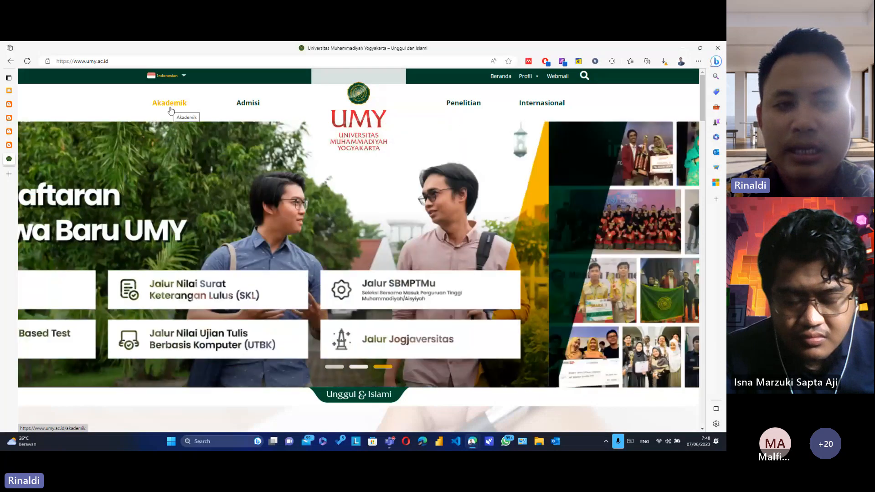
pyautogui.click(170, 105)
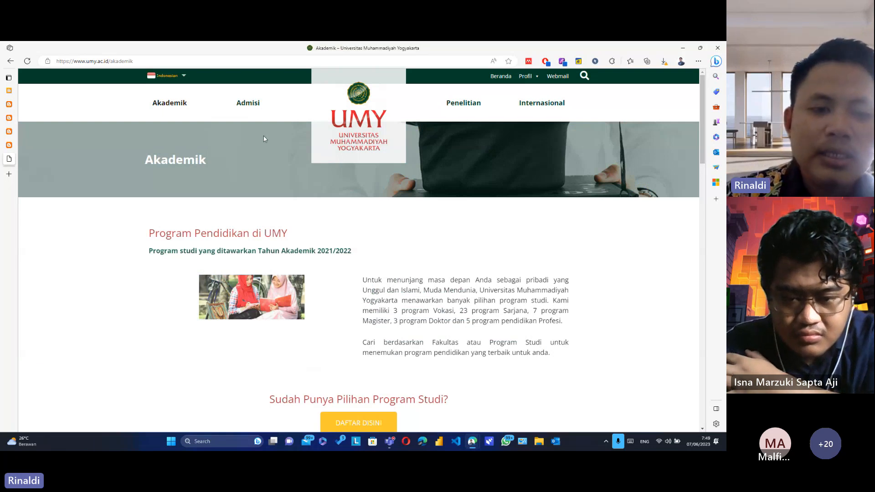
pyautogui.scroll(-20, 264, 139)
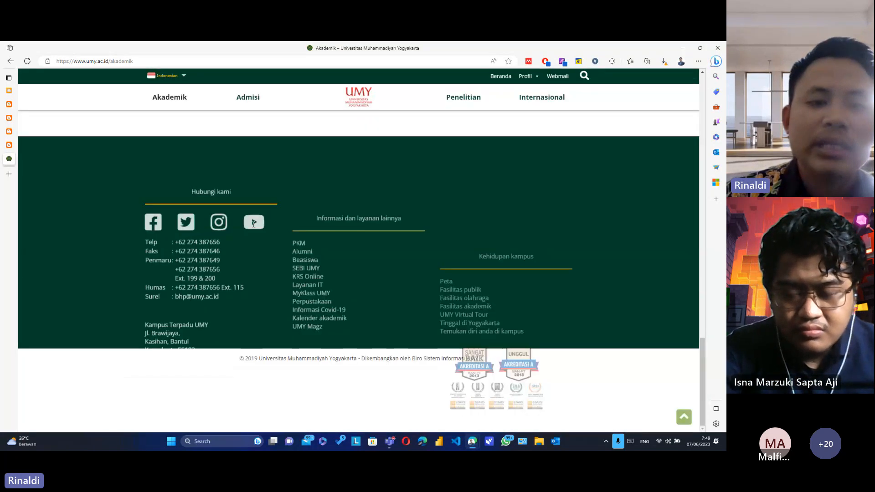
pyautogui.scroll(8, 406, 216)
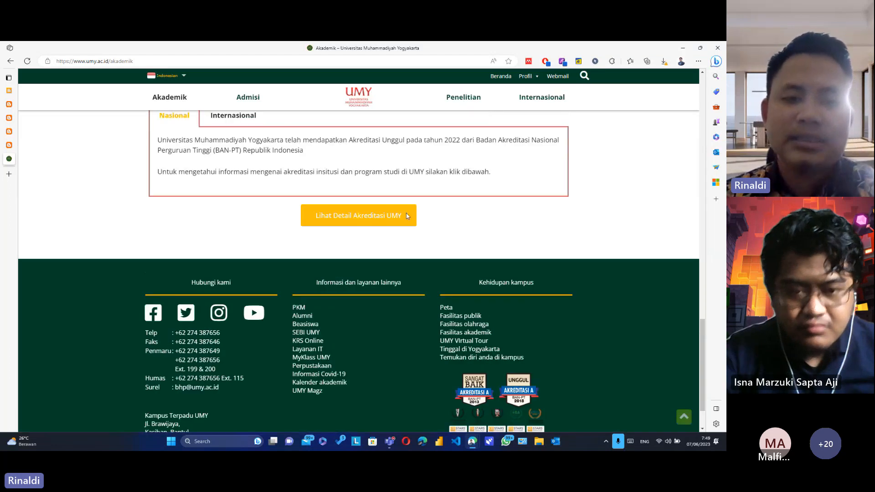
pyautogui.moveTo(148, 219)
pyautogui.mouseDown()
pyautogui.moveTo(242, 250)
pyautogui.moveTo(150, 215)
pyautogui.mouseUp()
pyautogui.click(242, 251)
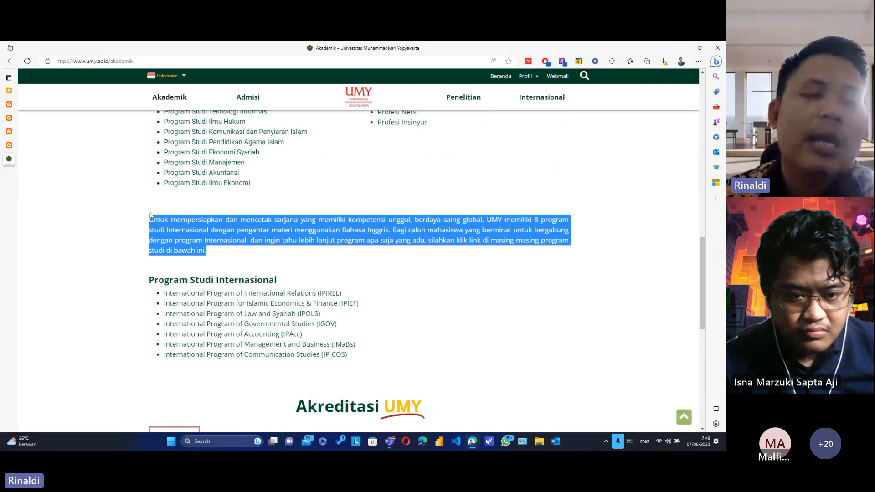
pyautogui.click(150, 215)
pyautogui.scroll(5, 156, 216)
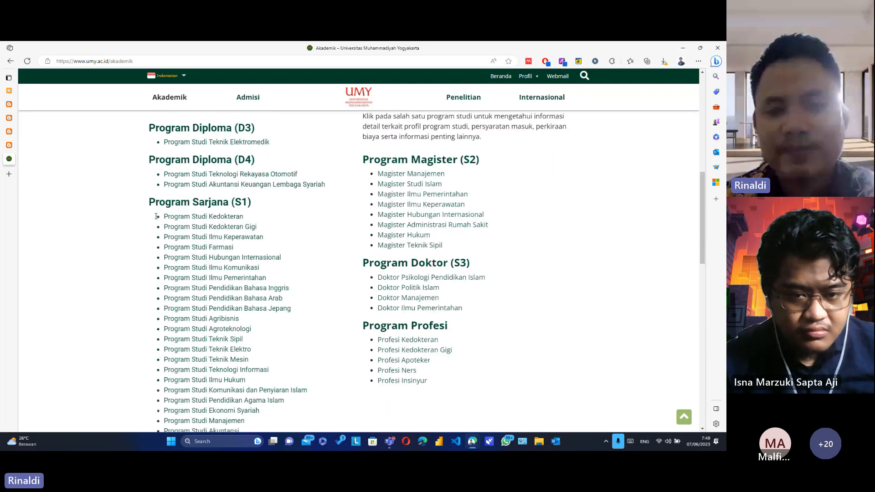
pyautogui.scroll(10, 156, 216)
pyautogui.doubleClick(170, 162)
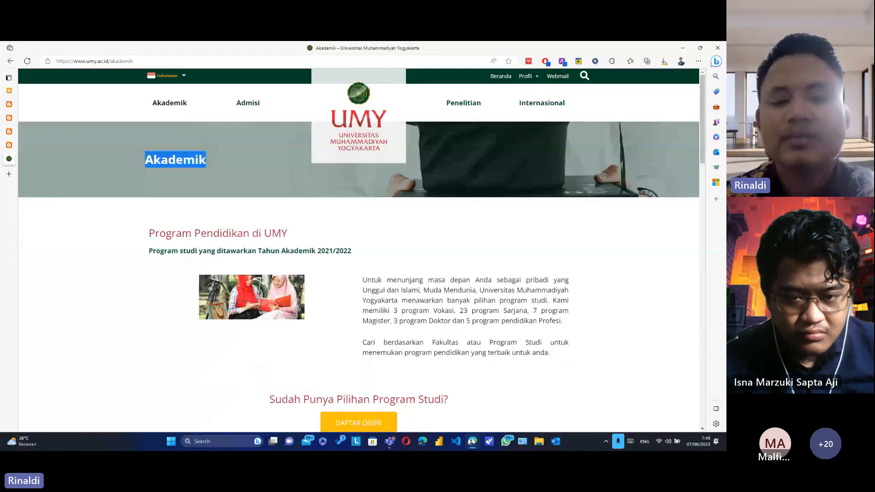
pyautogui.click(216, 196)
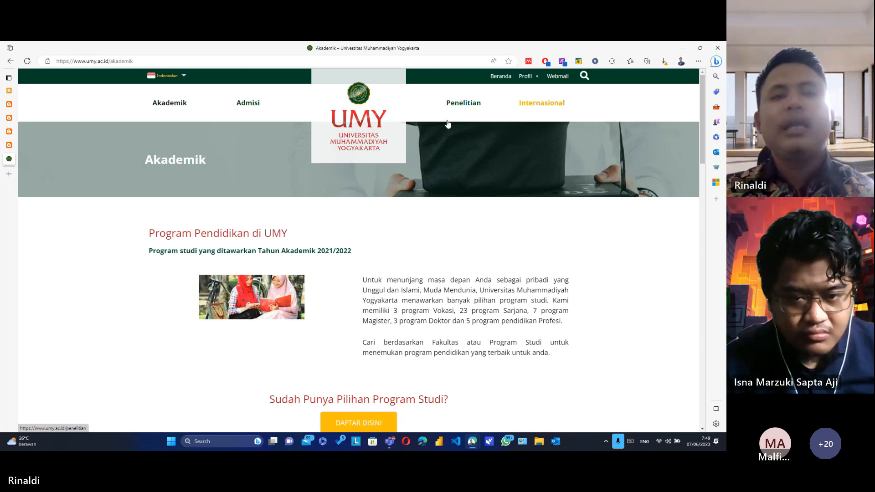
# - Return to the UMY home page and look through its sections, from Program and Supporting Unit to E-Visit Form
pyautogui.click(391, 150)
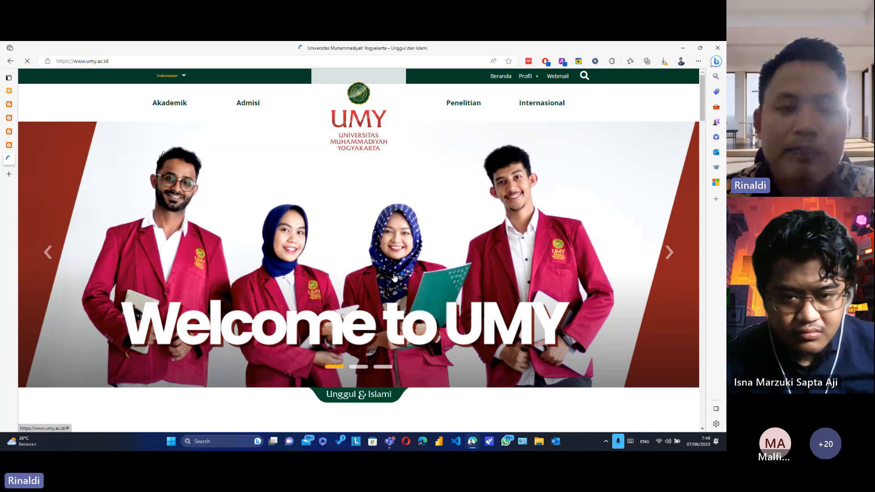
pyautogui.moveTo(2, 114)
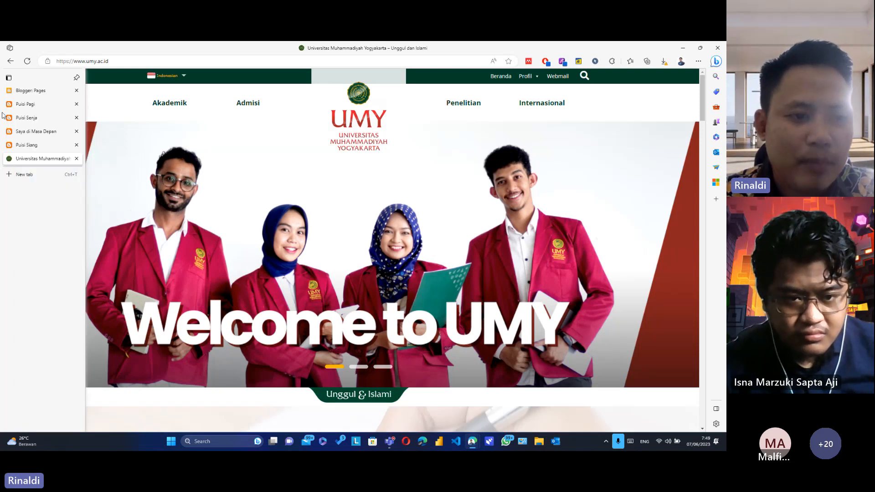
pyautogui.click(27, 90)
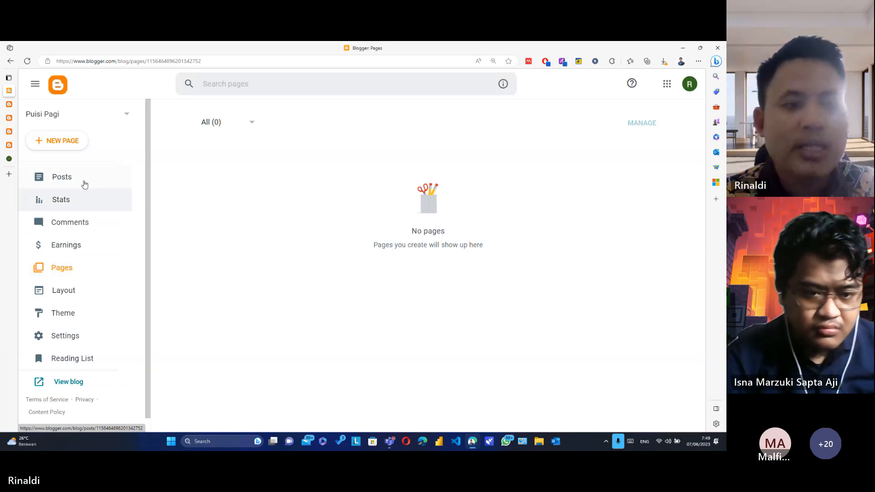
pyautogui.click(9, 158)
pyautogui.scroll(-10, 286, 210)
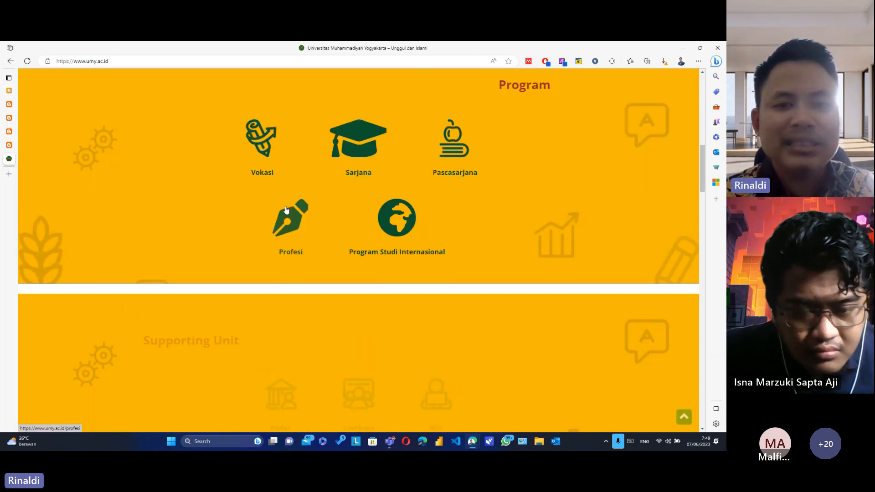
pyautogui.scroll(-12, 286, 210)
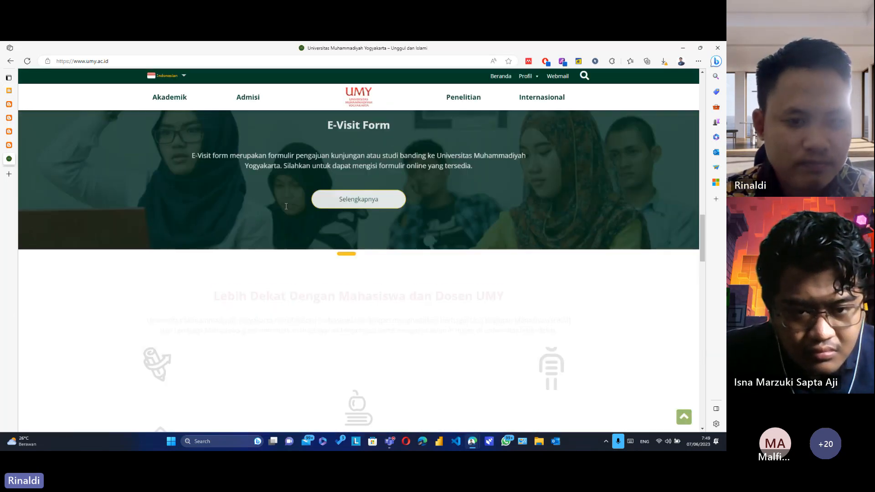
# - Look over the Berita section of the UMY home page, highlighting the publication dates of the first two news items
pyautogui.scroll(-12, 286, 207)
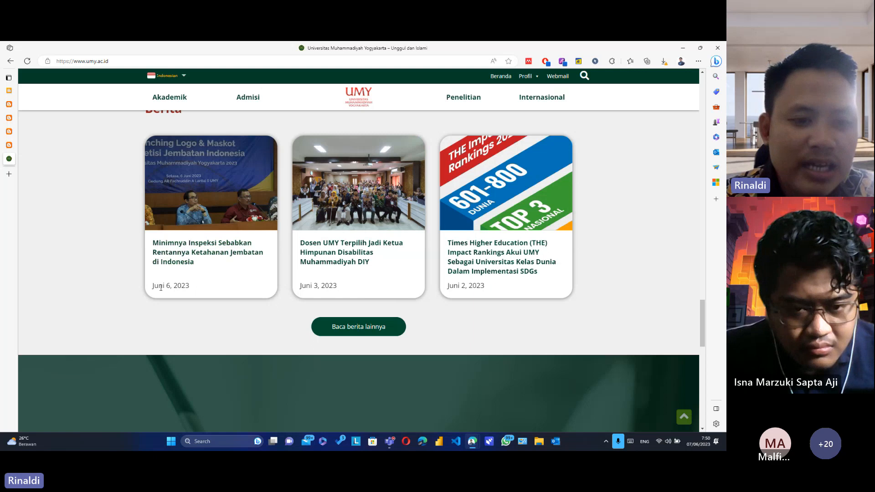
pyautogui.moveTo(154, 286); pyautogui.dragTo(189, 285)
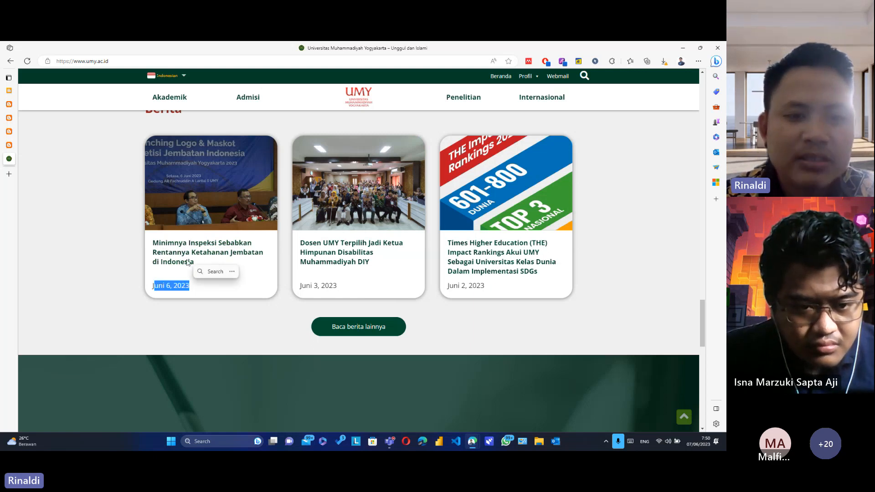
pyautogui.click(120, 261)
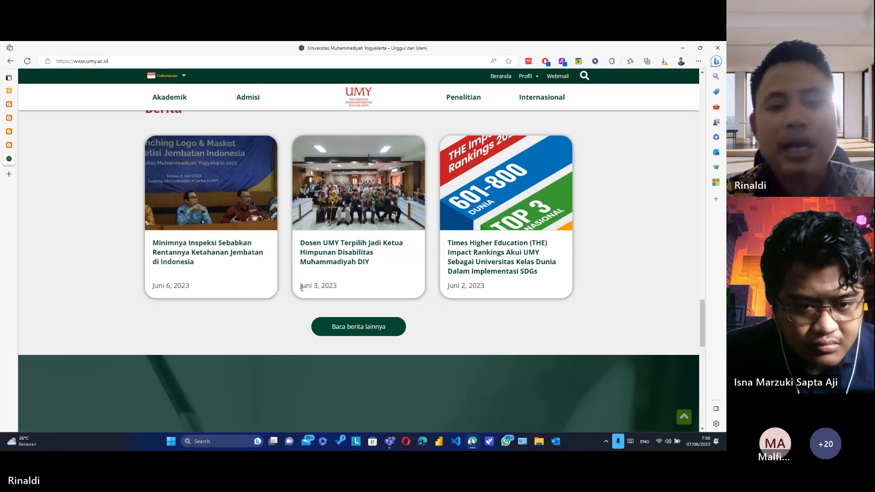
pyautogui.moveTo(301, 286); pyautogui.dragTo(333, 285)
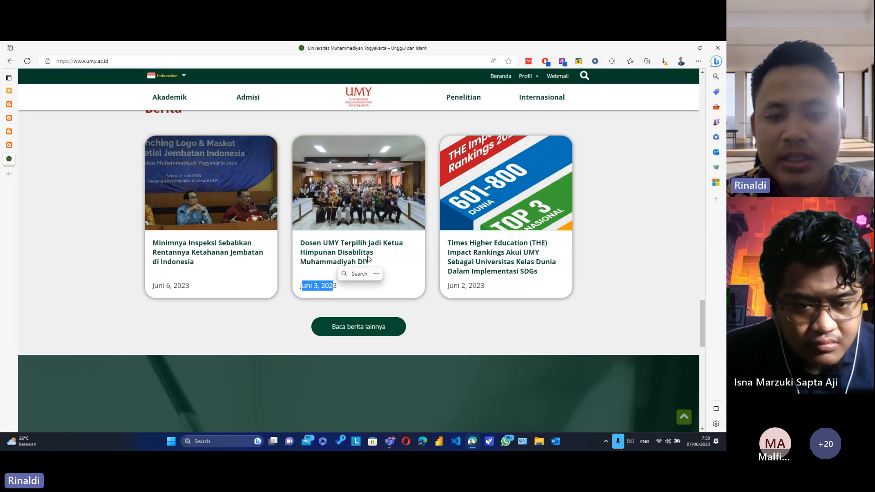
pyautogui.click(291, 322)
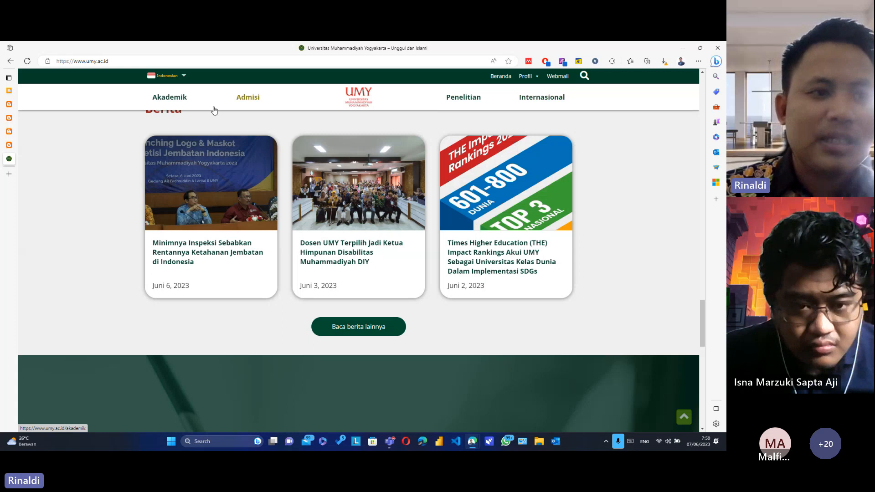
# - Create a new page in the Puisi Pagi blog in Blogger and title it "Tentang Saya"
pyautogui.click(50, 91)
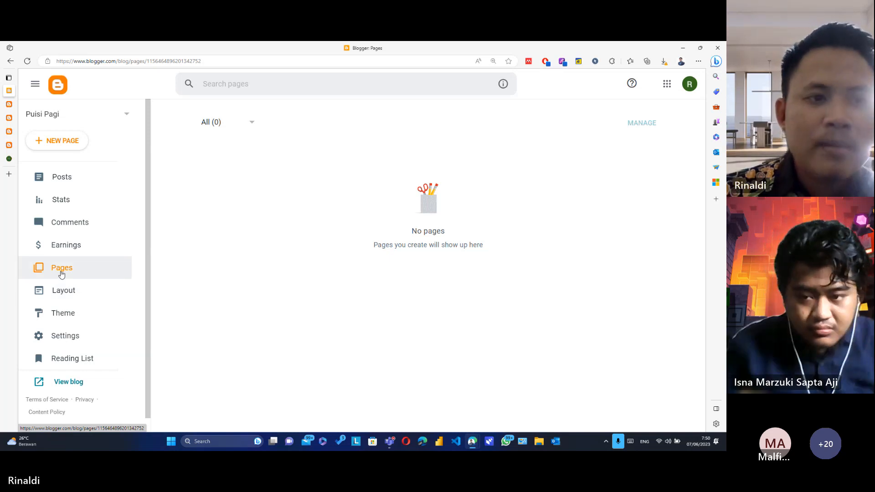
pyautogui.click(69, 145)
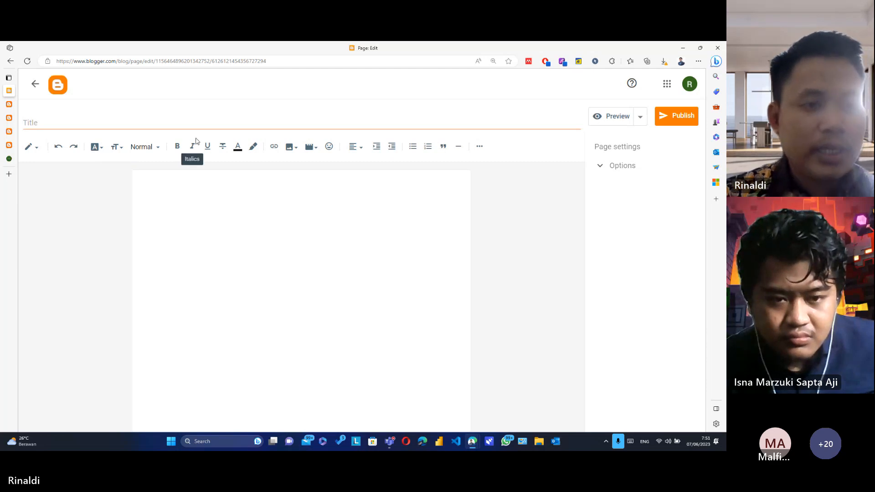
pyautogui.click(163, 127)
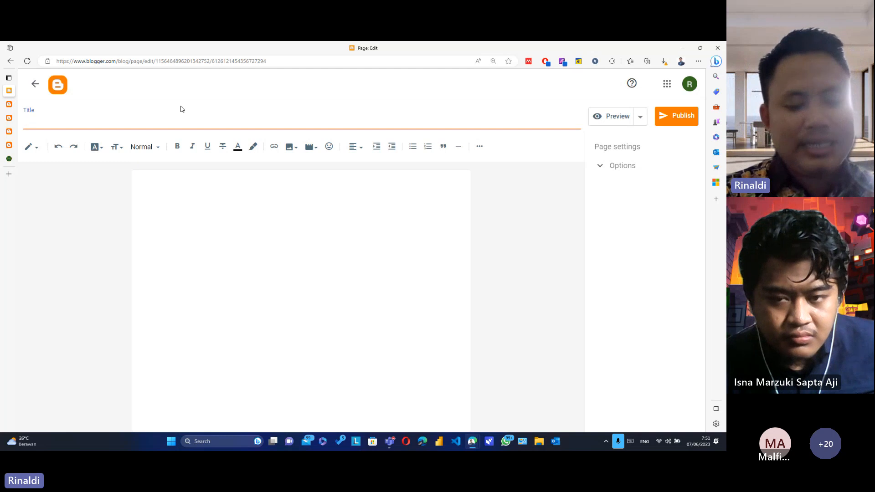
pyautogui.write('Tentang Saya')
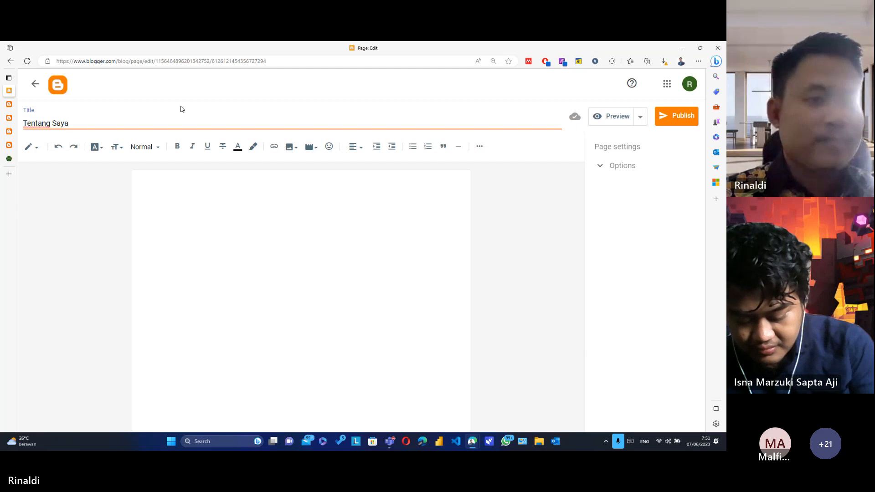
pyautogui.click(184, 188)
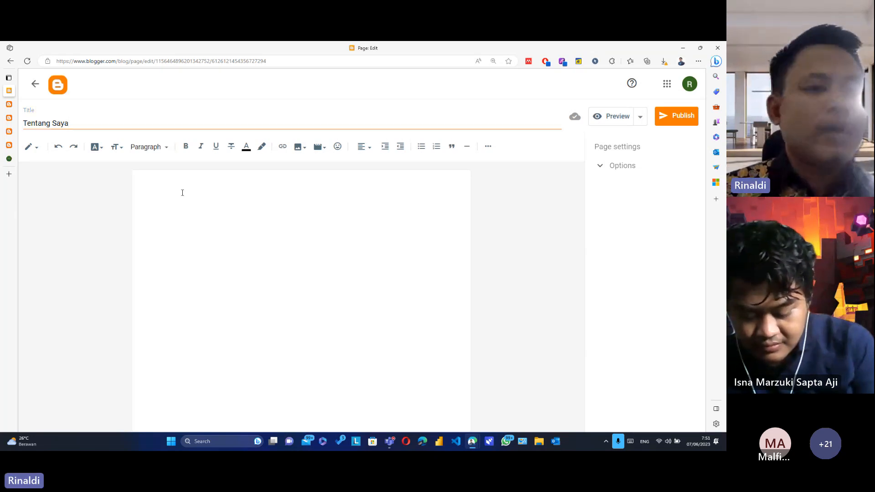
# - Search Google for "about me blog" in a new browser tab and open the WordPress.com "About Me – Tentang Saya – Sobre Mi" result
pyautogui.click(12, 173)
pyautogui.write('google.com')
pyautogui.press('Return')
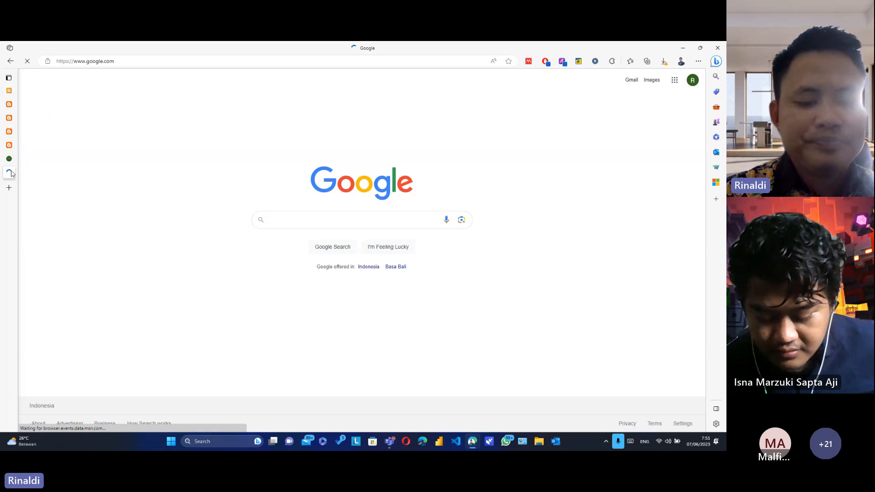
pyautogui.write('about me blog')
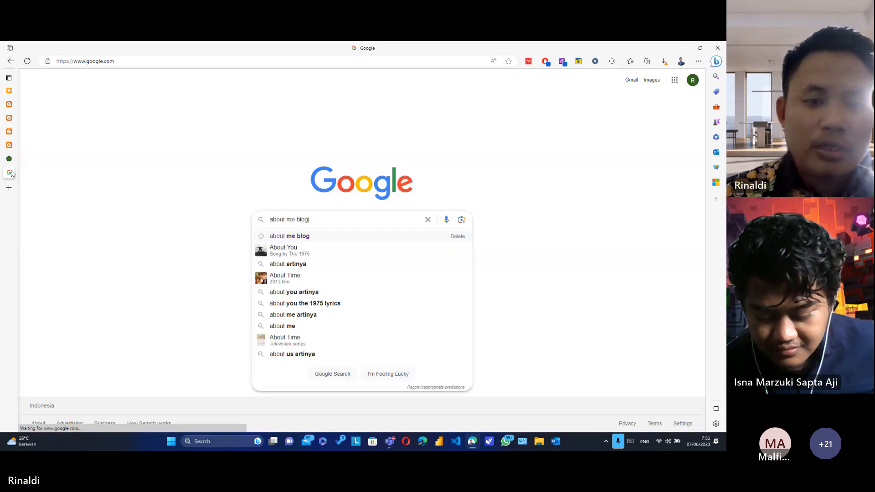
pyautogui.press('Return')
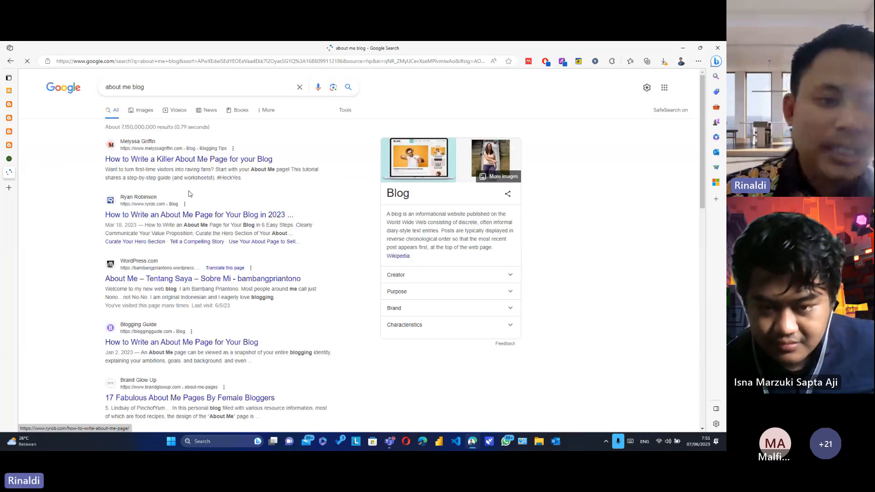
pyautogui.scroll(-2, 182, 201)
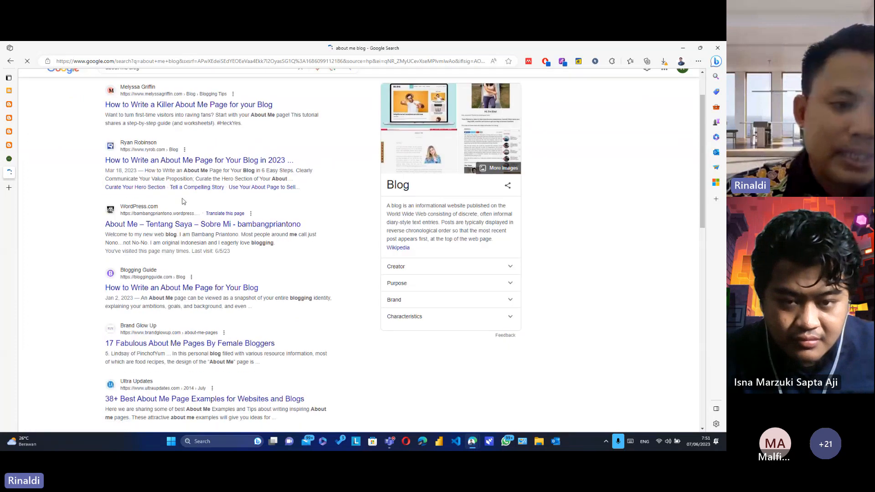
pyautogui.click(173, 223)
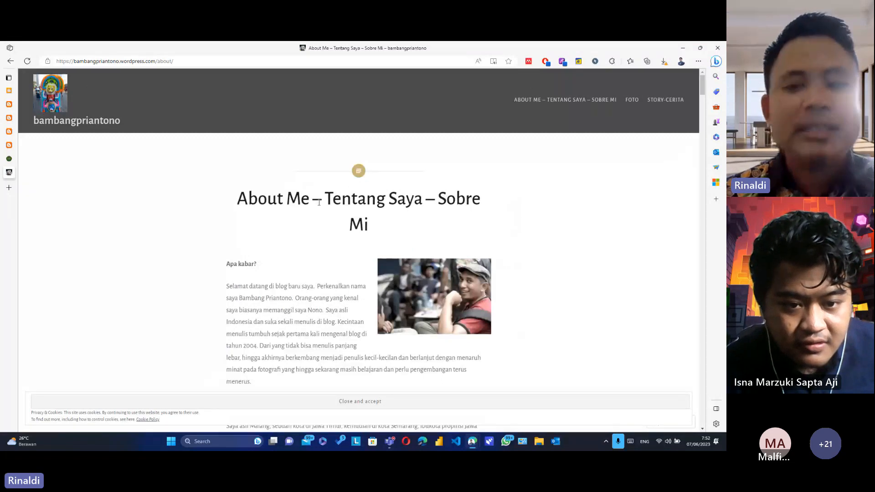
# - Read the Indonesian part of the About Me page, covering the author's introduction, life motto and home-town background
pyautogui.scroll(-1, 319, 204)
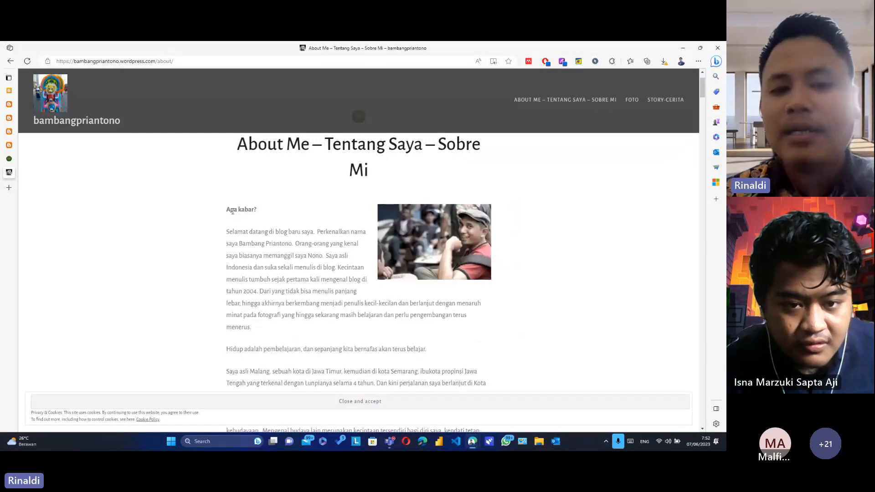
pyautogui.moveTo(253, 210); pyautogui.dragTo(328, 232)
pyautogui.moveTo(238, 244); pyautogui.dragTo(291, 245)
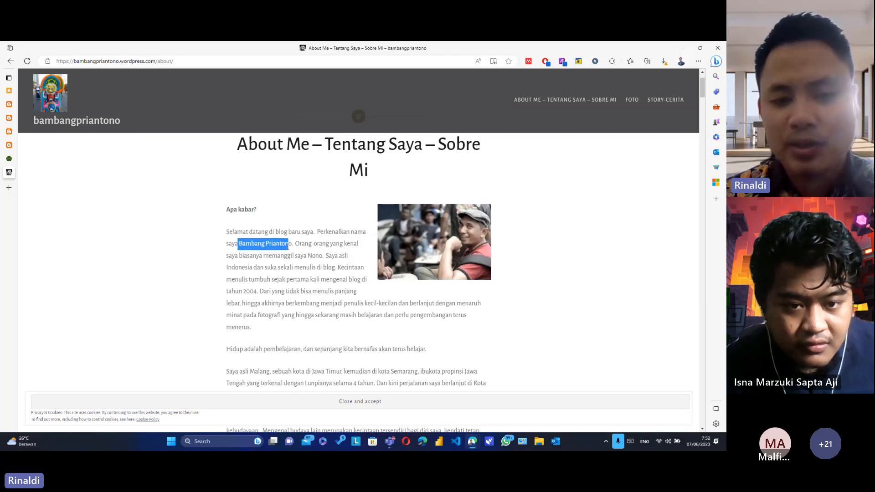
pyautogui.click(291, 254)
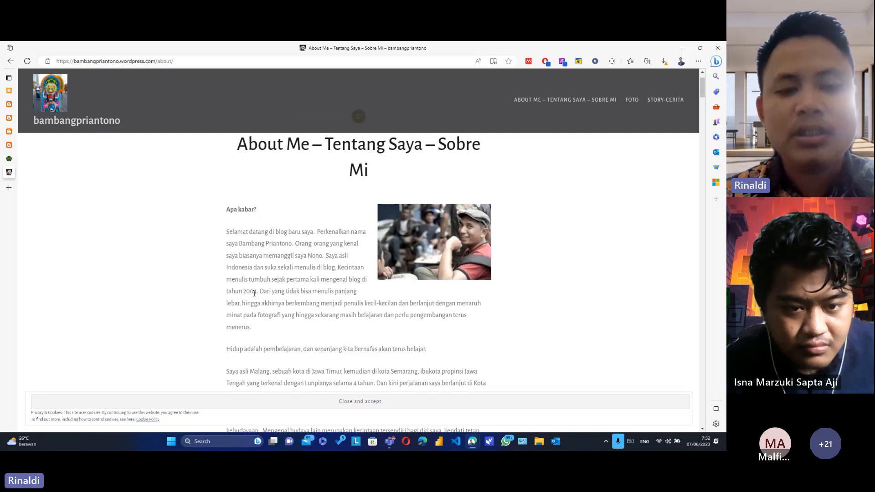
pyautogui.scroll(-1, 254, 293)
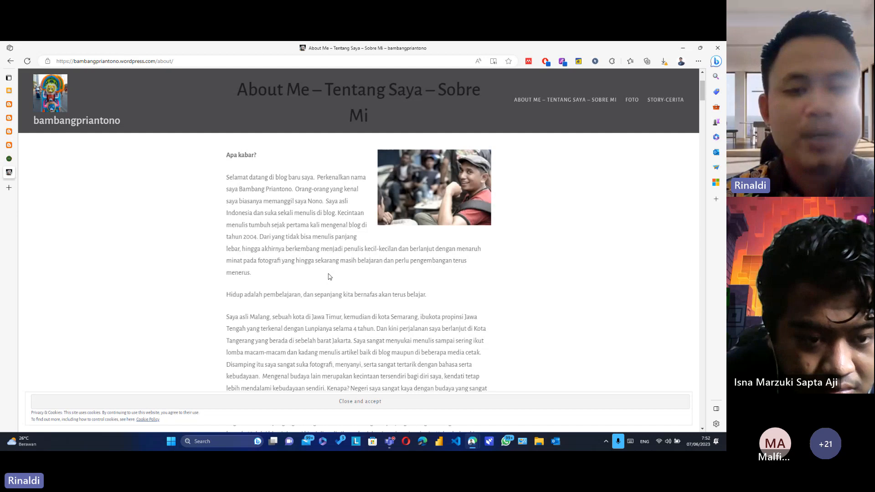
pyautogui.scroll(-1, 328, 277)
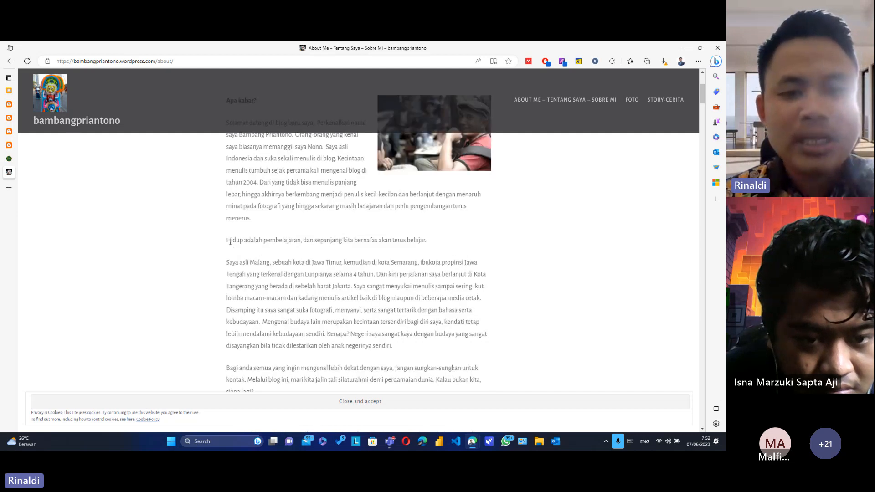
pyautogui.moveTo(230, 240); pyautogui.dragTo(425, 245)
pyautogui.click(425, 245)
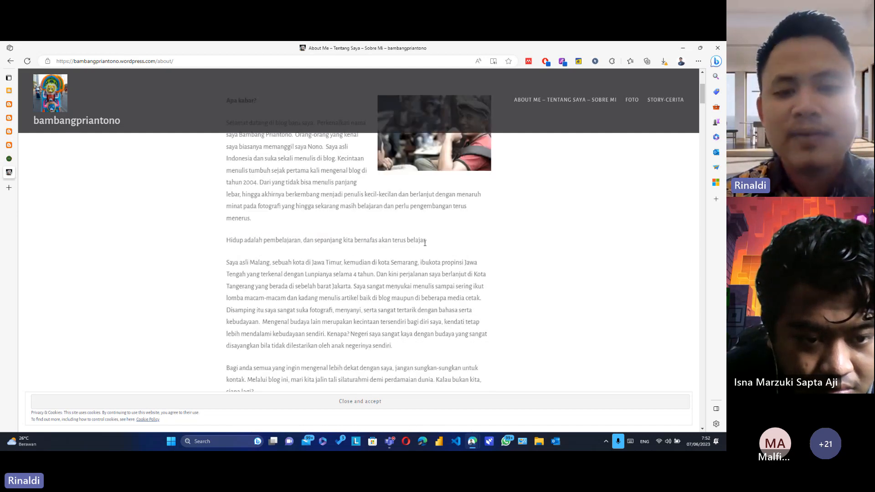
pyautogui.scroll(-1, 425, 243)
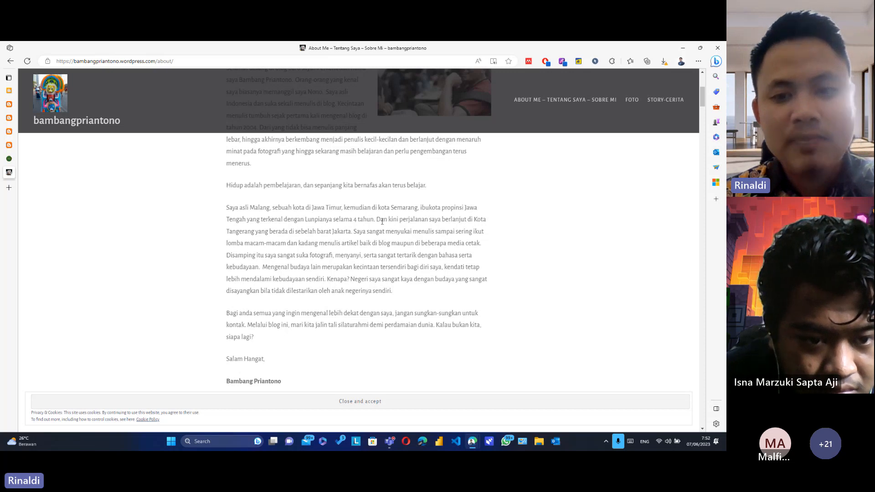
pyautogui.moveTo(382, 221); pyautogui.dragTo(483, 220)
pyautogui.click(437, 231)
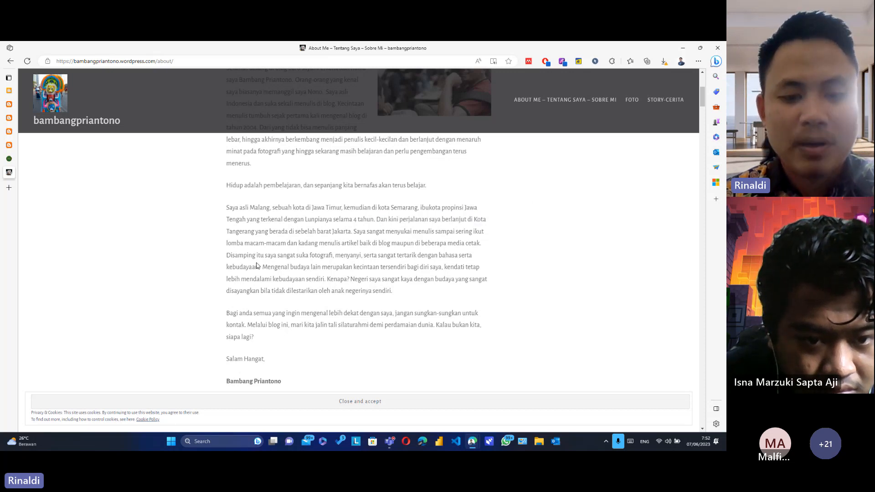
pyautogui.scroll(-1, 256, 265)
pyautogui.scroll(1, 258, 265)
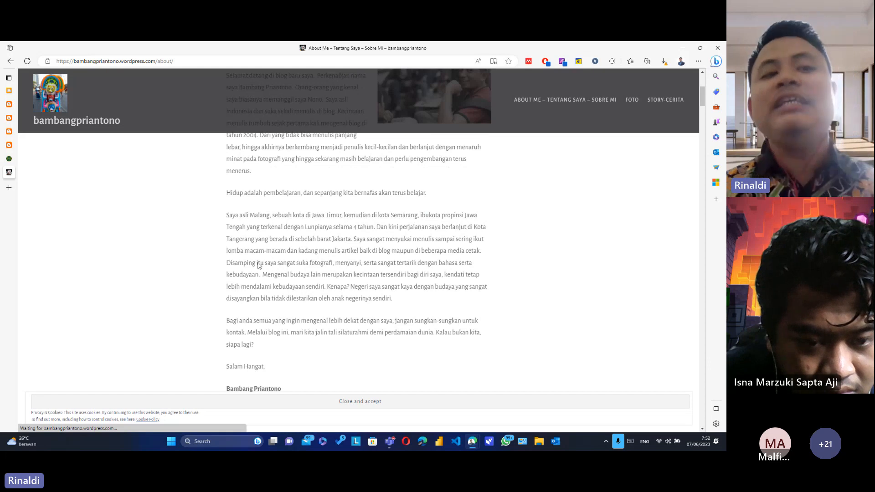
pyautogui.scroll(4, 258, 264)
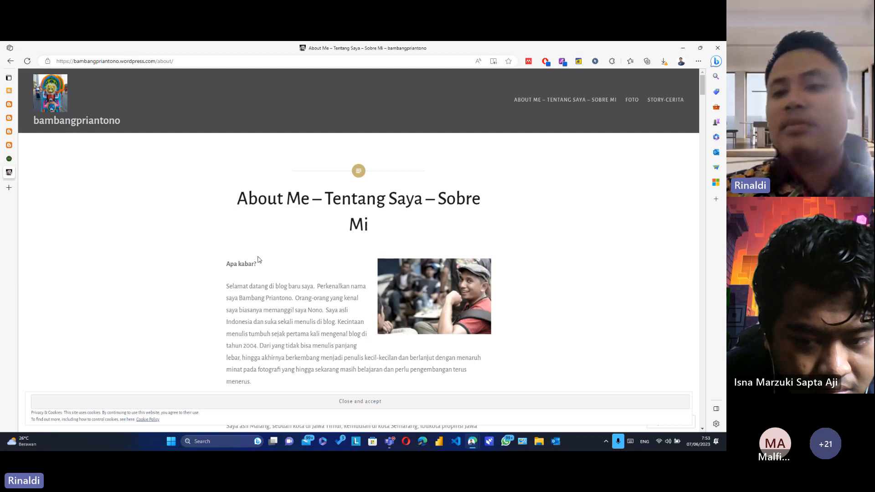
# - Look through the English and French versions of the author's profile on the About Me page and return to its opening photo and introduction
pyautogui.scroll(-3, 259, 262)
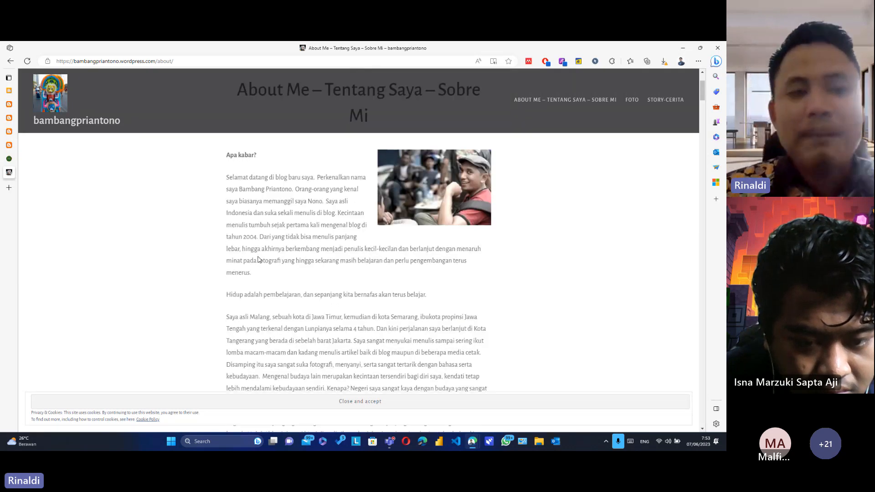
pyautogui.scroll(-4, 265, 265)
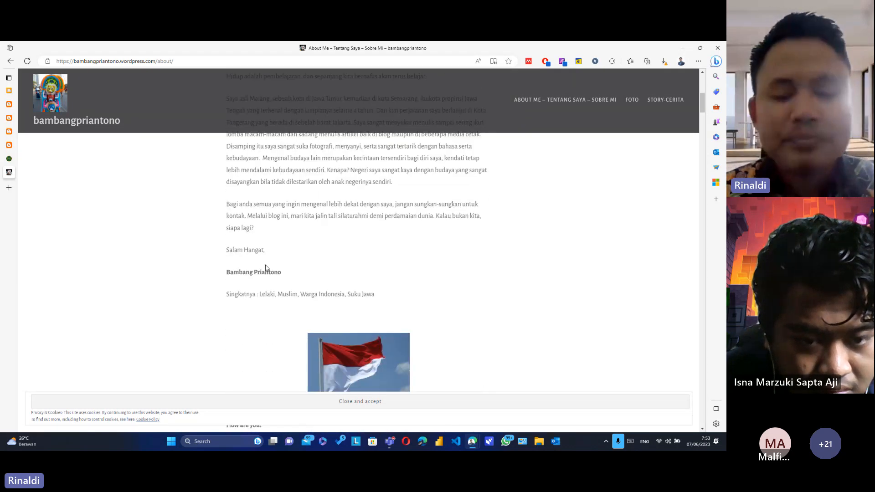
pyautogui.scroll(-3, 266, 267)
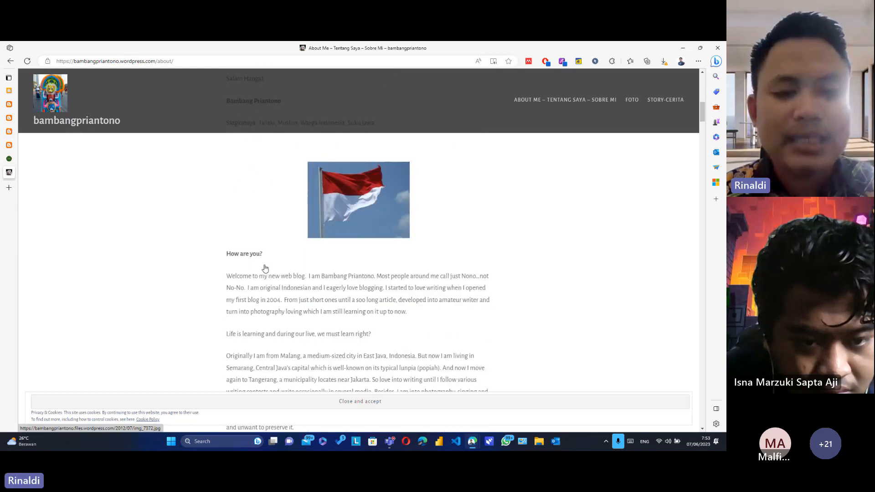
pyautogui.moveTo(223, 207); pyautogui.dragTo(473, 381)
pyautogui.click(470, 374)
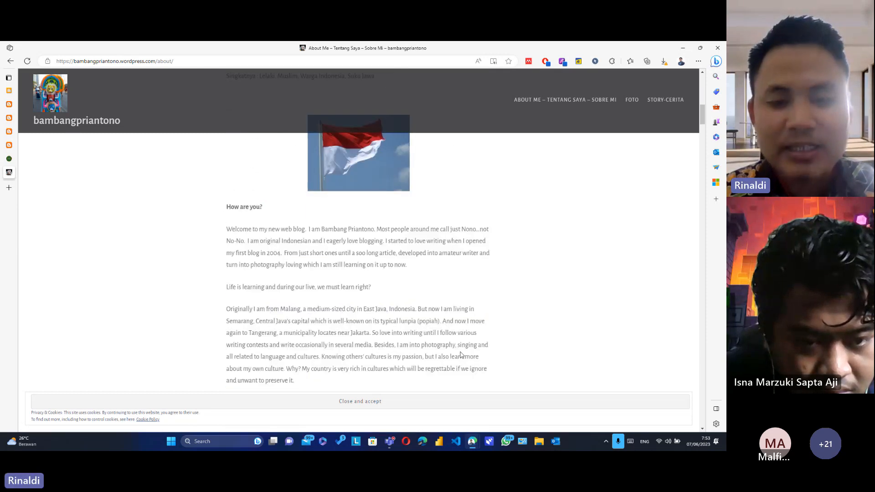
pyautogui.scroll(-3, 461, 355)
pyautogui.scroll(-3, 462, 355)
pyautogui.moveTo(222, 197)
pyautogui.mouseDown()
pyautogui.moveTo(259, 211)
pyautogui.moveTo(481, 354)
pyautogui.moveTo(237, 210)
pyautogui.moveTo(234, 199)
pyautogui.mouseUp()
pyautogui.click(494, 366)
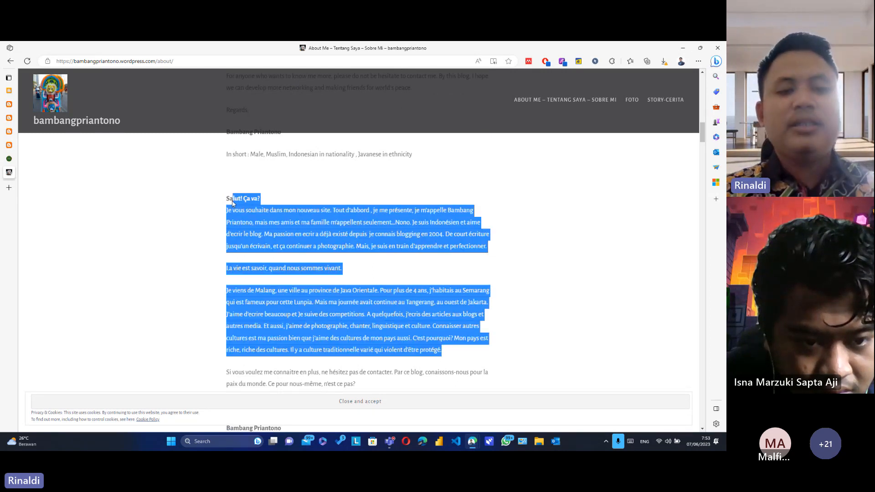
pyautogui.click(291, 244)
pyautogui.scroll(15, 291, 244)
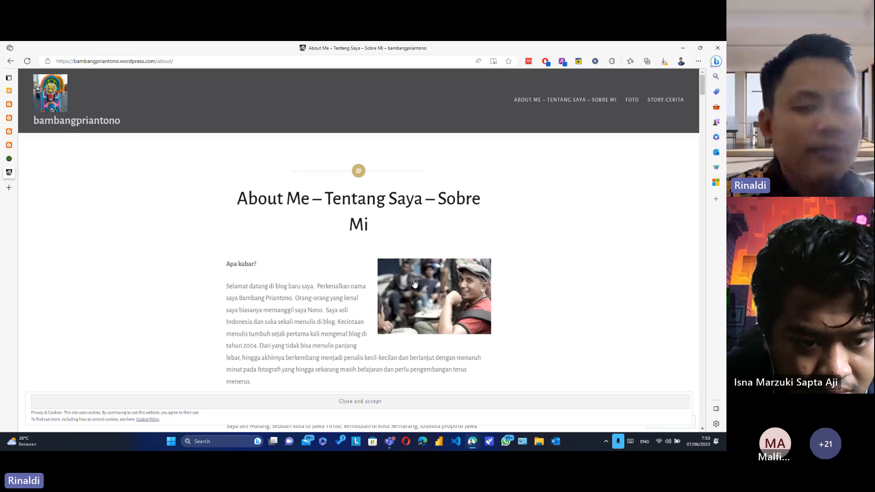
pyautogui.moveTo(412, 282); pyautogui.dragTo(414, 244)
pyautogui.click(323, 297)
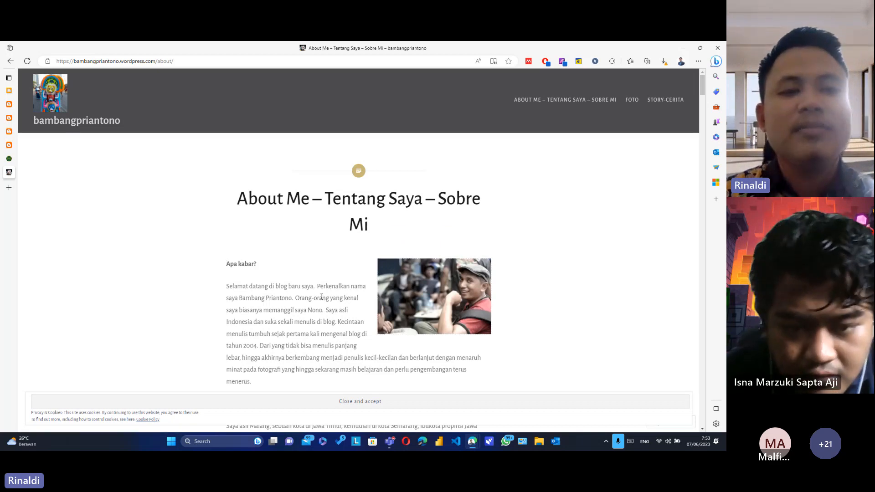
# - Return to the Tentang Saya page draft, enter the author's name as its body text and publish the page
pyautogui.click(9, 91)
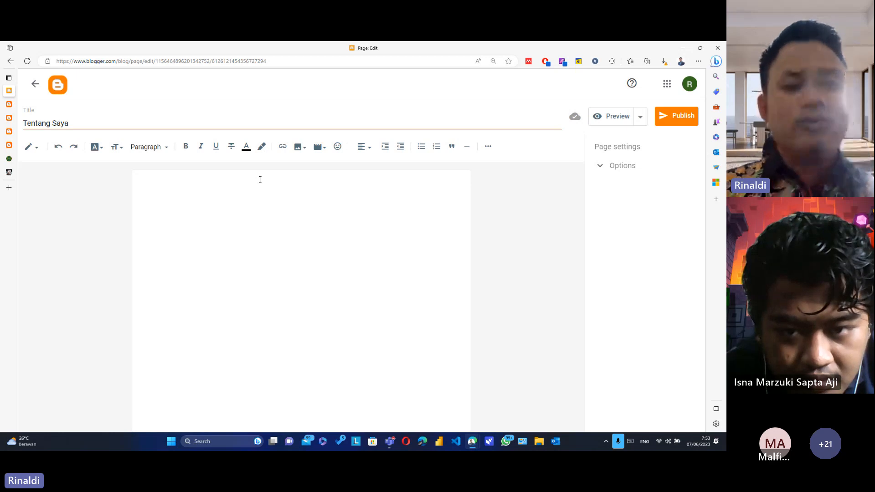
pyautogui.write('Rinaldi')
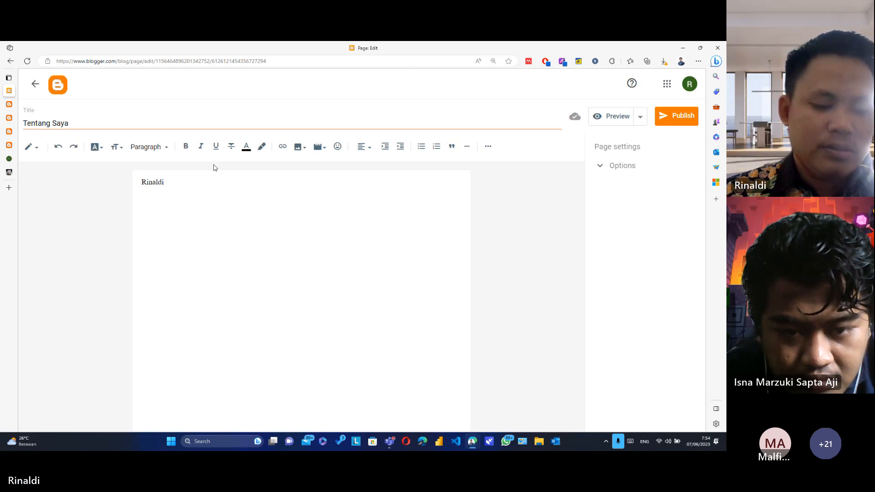
pyautogui.click(681, 117)
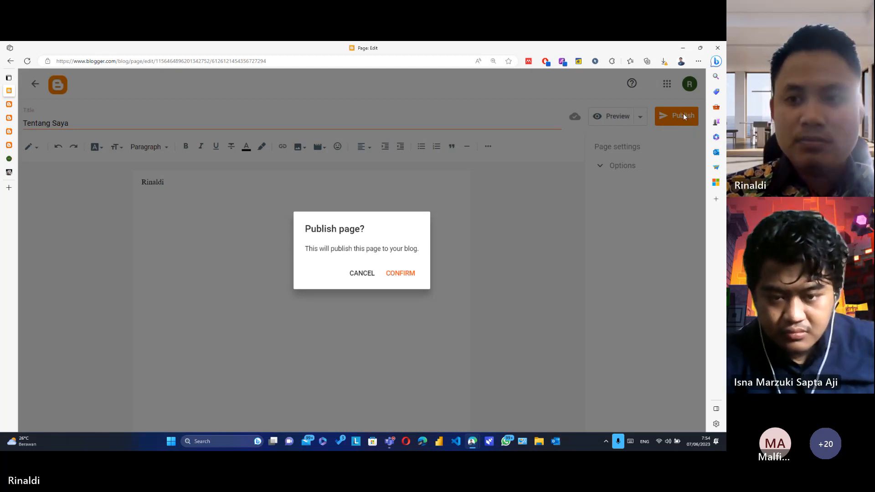
pyautogui.moveTo(675, 104)
pyautogui.mouseDown()
pyautogui.moveTo(653, 122)
pyautogui.moveTo(687, 97)
pyautogui.moveTo(668, 94)
pyautogui.mouseUp()
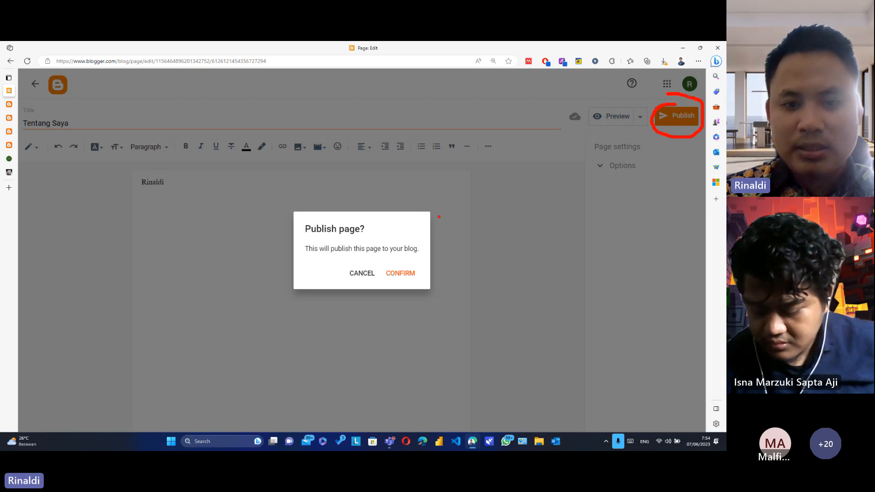
pyautogui.moveTo(392, 260)
pyautogui.mouseDown()
pyautogui.moveTo(430, 265)
pyautogui.moveTo(394, 257)
pyautogui.mouseUp()
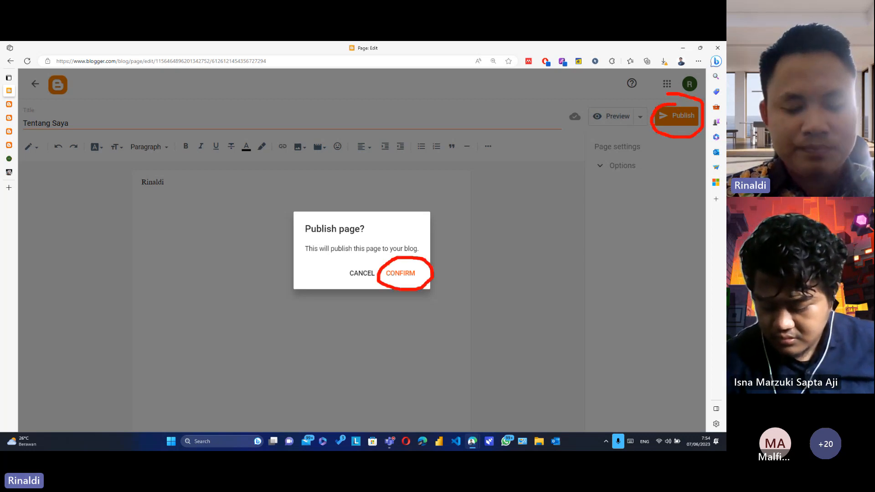
pyautogui.click(395, 272)
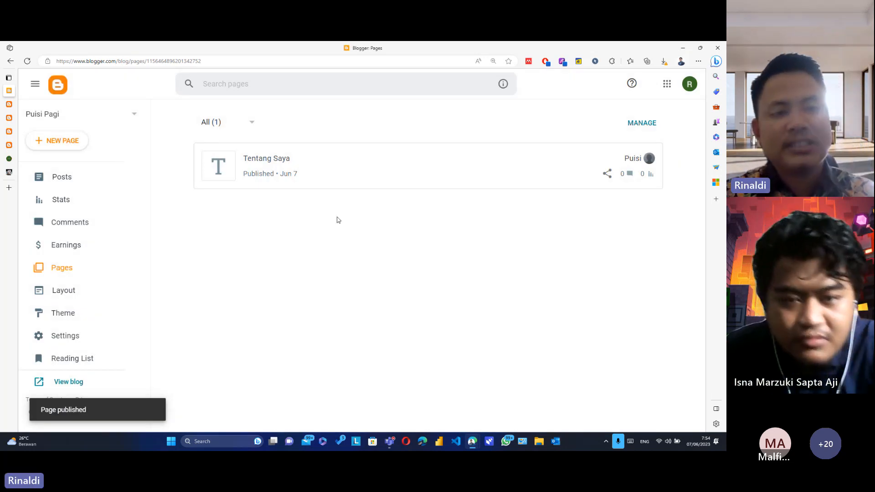
# - Create a page titled "Kontak Saya" with the body text "Hubungi saya:" and publish it to the blog
pyautogui.click(265, 171)
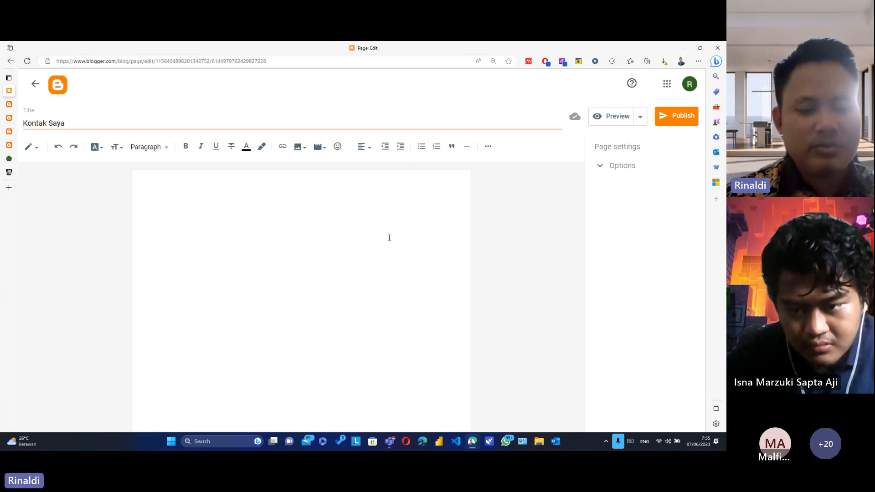
pyautogui.write('Hubungi say')
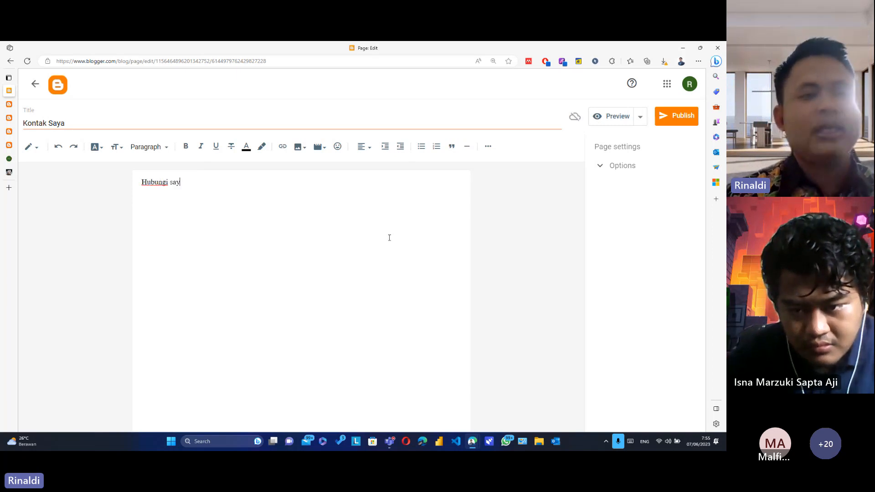
pyautogui.write('a:')
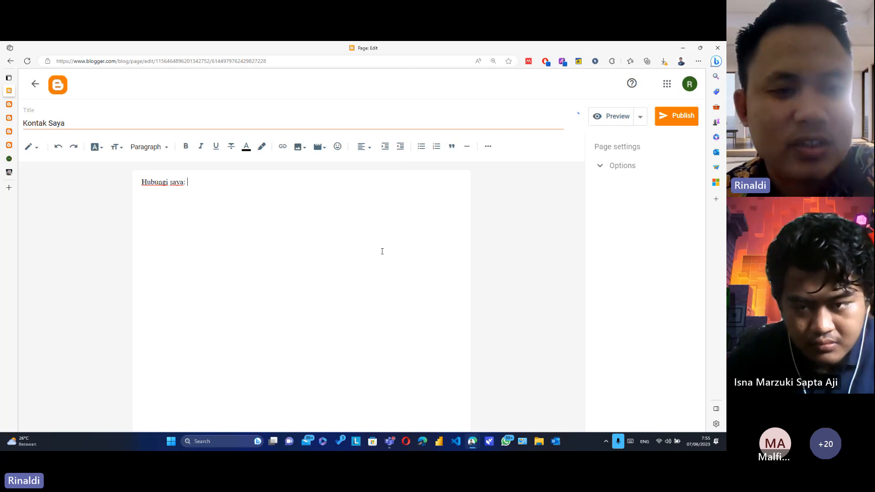
pyautogui.click(672, 116)
pyautogui.click(400, 274)
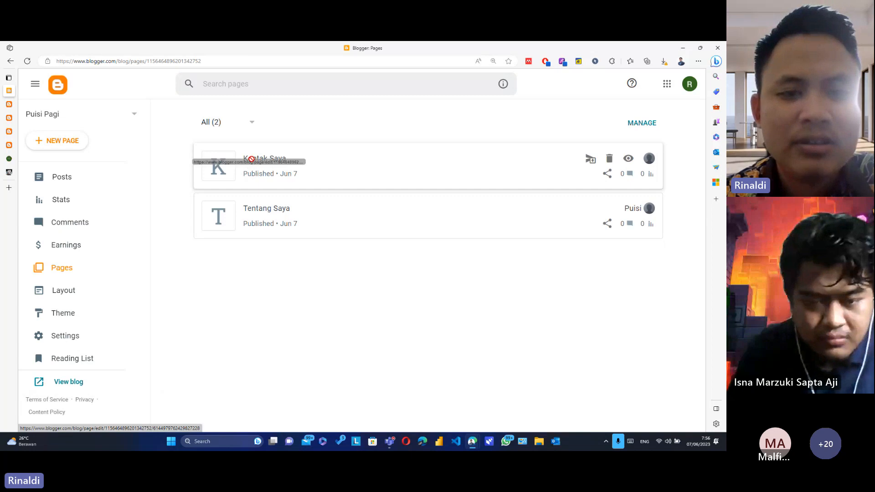
pyautogui.moveTo(265, 160); pyautogui.dragTo(273, 157)
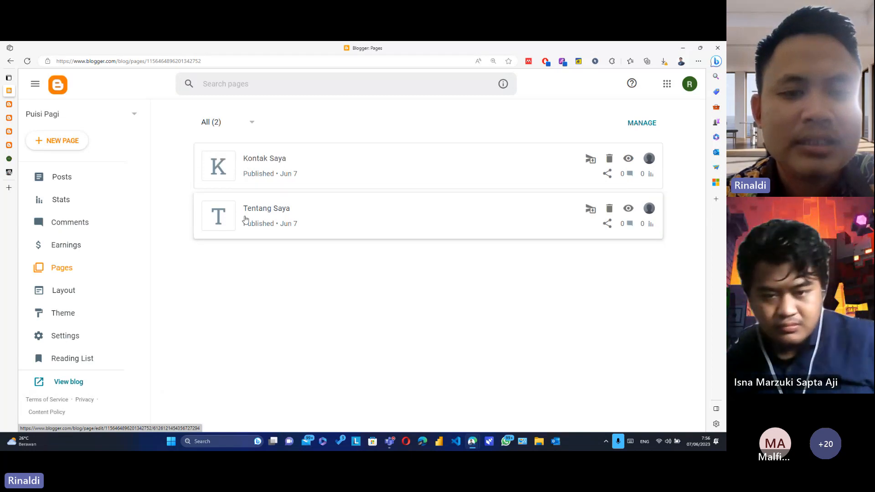
pyautogui.moveTo(245, 216); pyautogui.dragTo(326, 232)
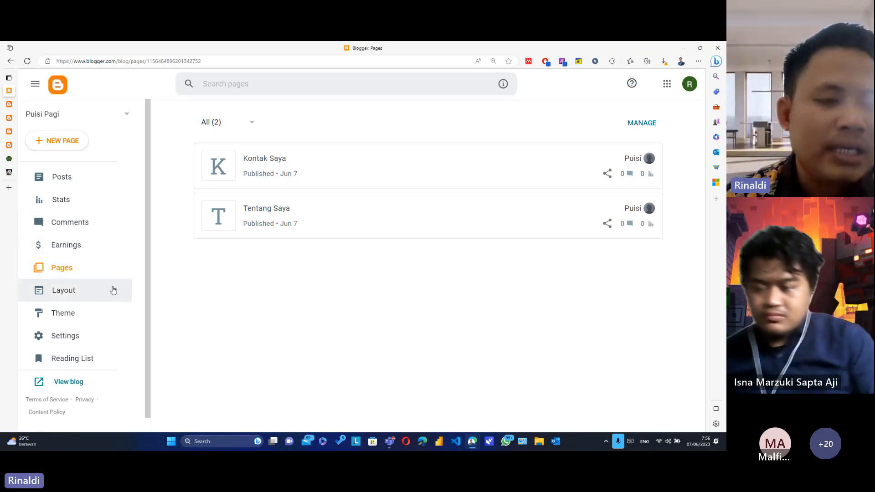
# - Open the Pages gadget under Page List (Top) in the blog layout and enable Show this widget
pyautogui.click(65, 291)
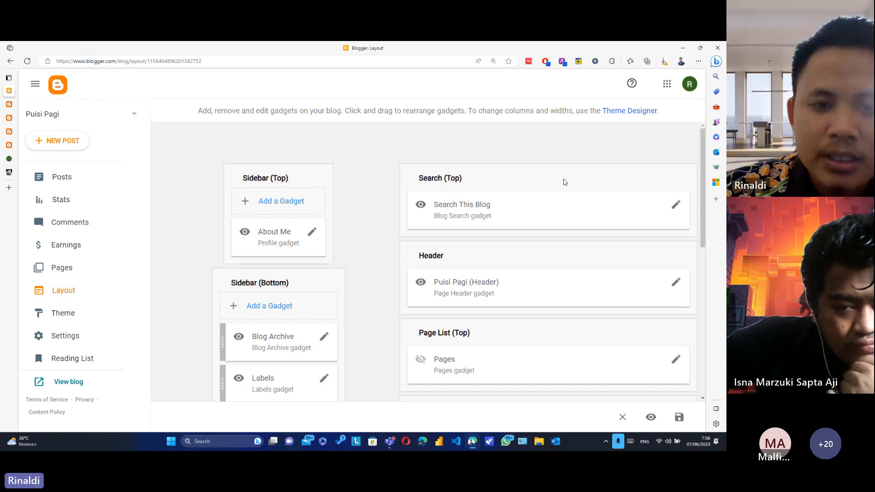
pyautogui.scroll(-2, 548, 178)
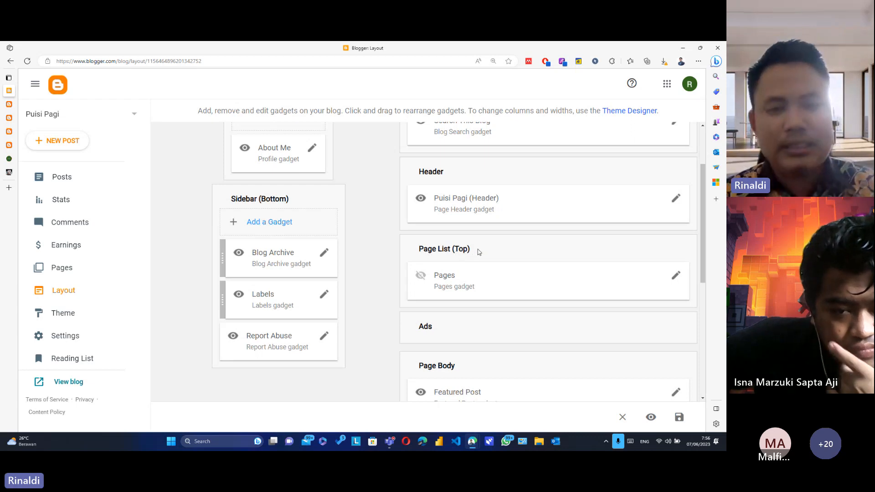
pyautogui.moveTo(474, 234)
pyautogui.mouseDown()
pyautogui.moveTo(401, 292)
pyautogui.moveTo(642, 303)
pyautogui.moveTo(522, 219)
pyautogui.moveTo(475, 234)
pyautogui.mouseUp()
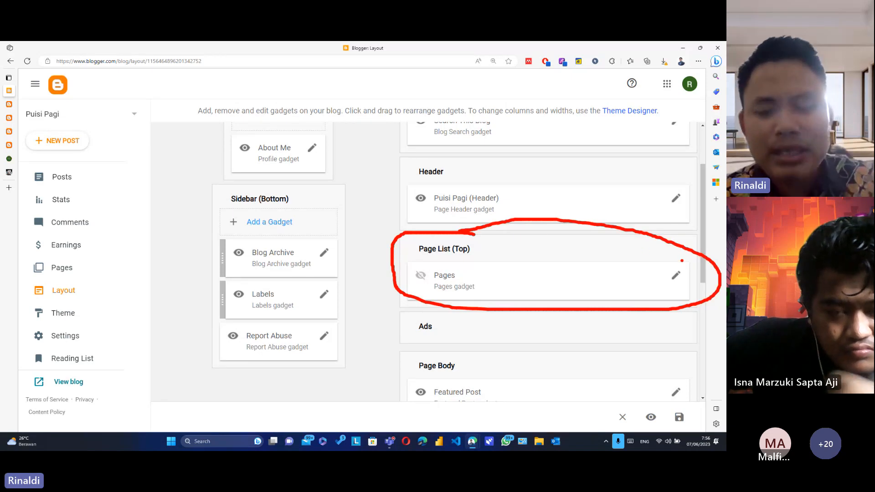
pyautogui.moveTo(682, 261)
pyautogui.mouseDown()
pyautogui.moveTo(650, 278)
pyautogui.moveTo(661, 289)
pyautogui.moveTo(695, 280)
pyautogui.moveTo(670, 256)
pyautogui.moveTo(655, 284)
pyautogui.moveTo(689, 292)
pyautogui.moveTo(702, 275)
pyautogui.moveTo(689, 258)
pyautogui.mouseUp()
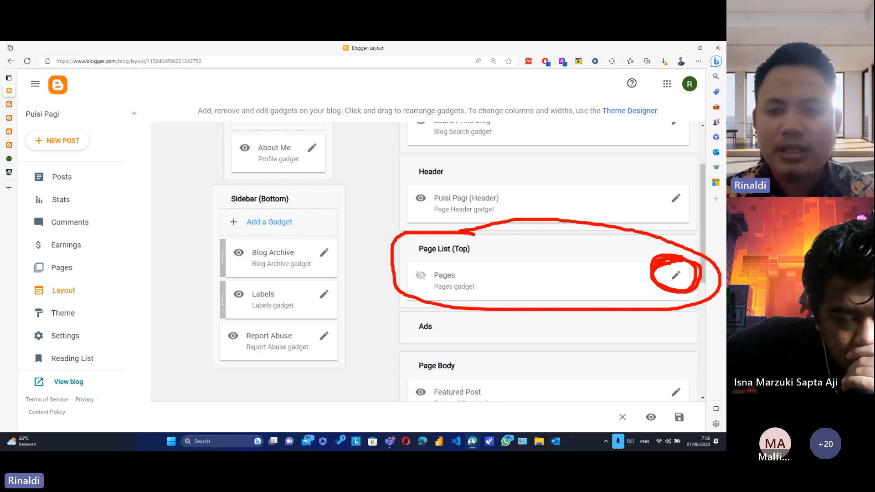
pyautogui.click(677, 277)
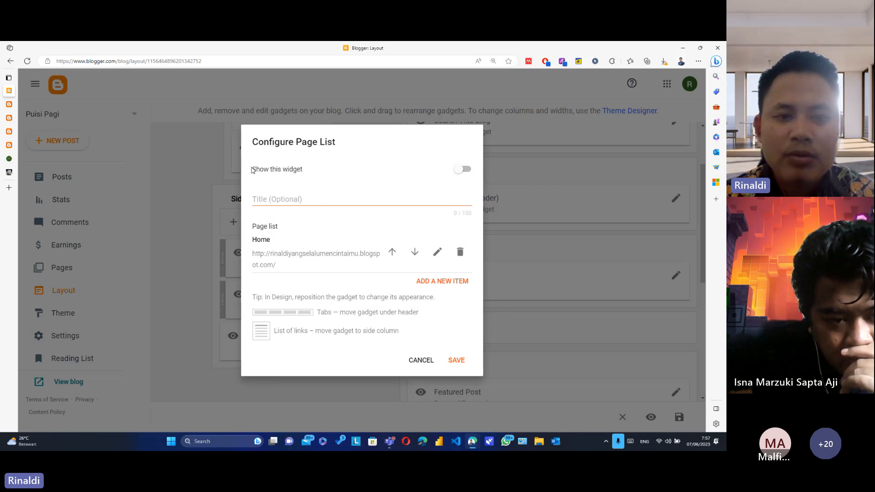
pyautogui.moveTo(252, 170)
pyautogui.mouseDown()
pyautogui.moveTo(310, 173)
pyautogui.moveTo(260, 180)
pyautogui.moveTo(265, 170)
pyautogui.mouseUp()
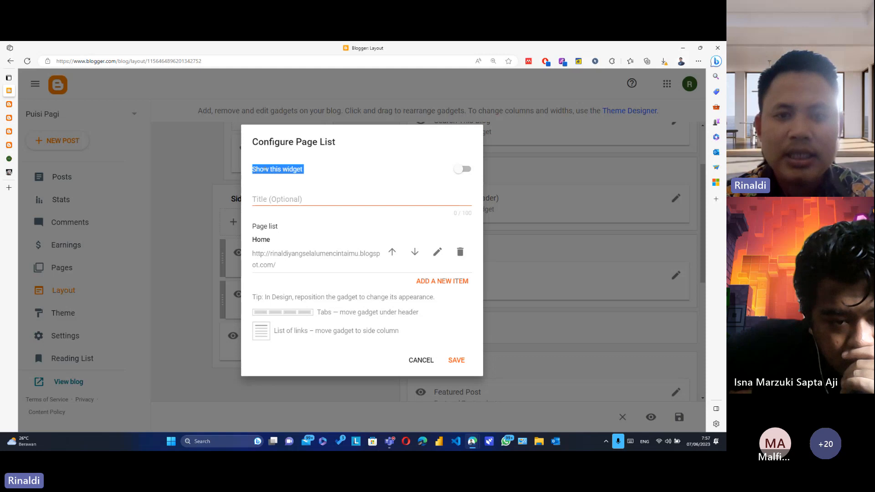
pyautogui.click(265, 170)
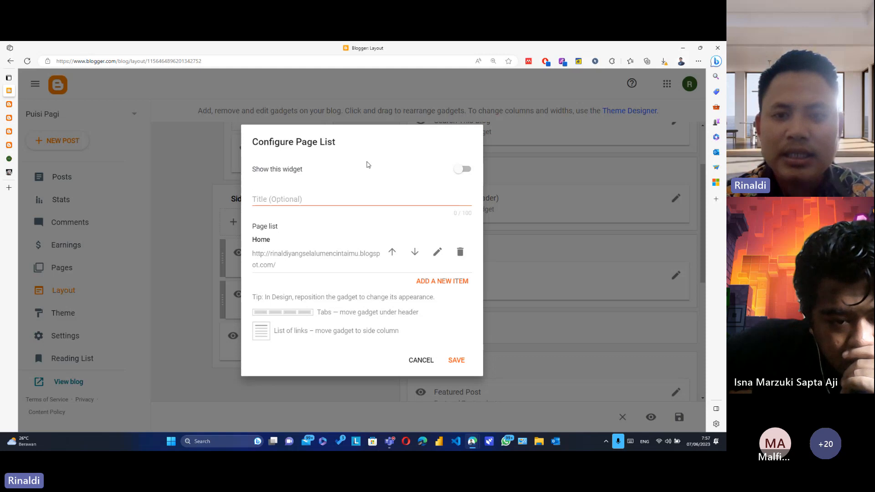
pyautogui.click(464, 170)
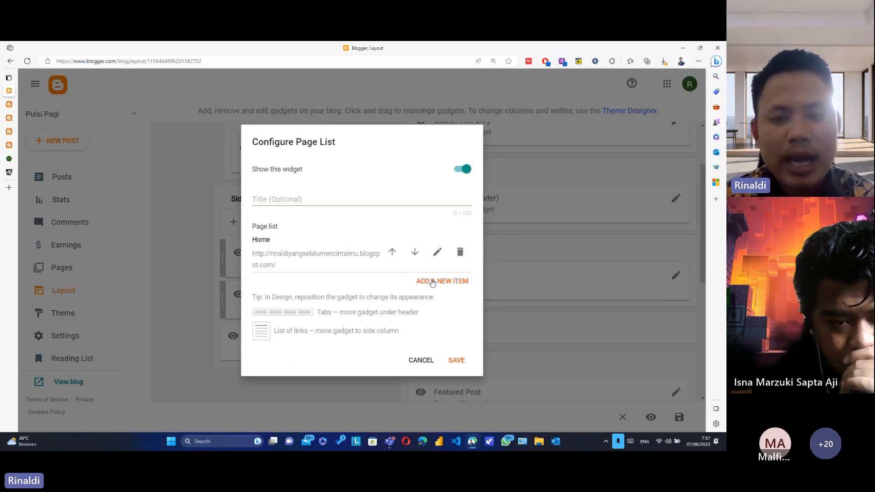
# - Add the Tentang Saya page with its existing URL as a new item in the page list
pyautogui.moveTo(446, 270)
pyautogui.mouseDown()
pyautogui.moveTo(407, 282)
pyautogui.moveTo(456, 306)
pyautogui.moveTo(460, 265)
pyautogui.moveTo(433, 264)
pyautogui.mouseUp()
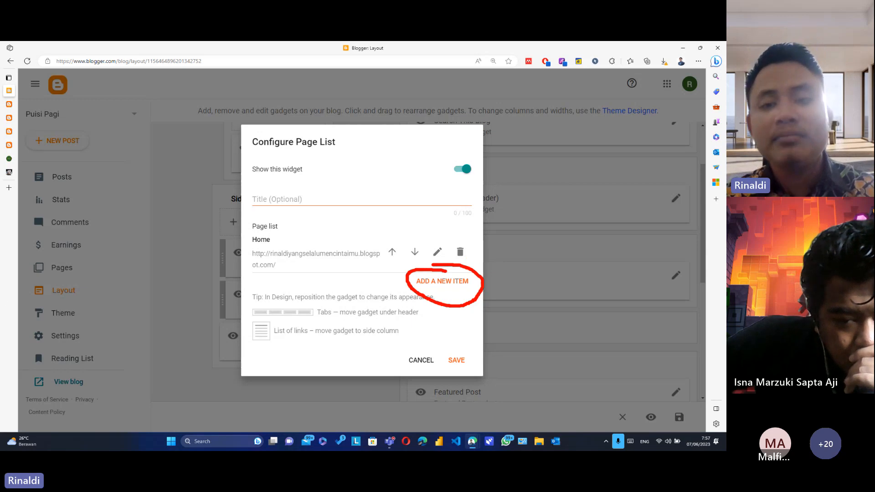
pyautogui.click(449, 280)
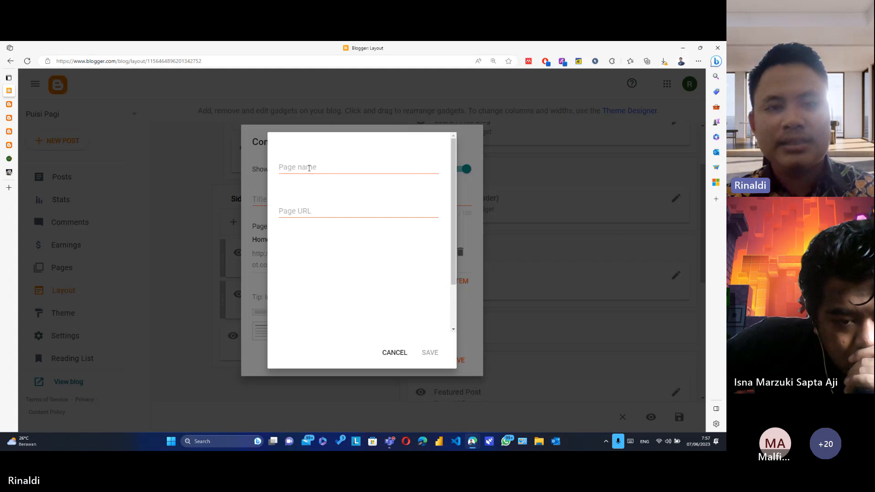
pyautogui.moveTo(301, 155)
pyautogui.mouseDown()
pyautogui.moveTo(266, 158)
pyautogui.moveTo(336, 180)
pyautogui.moveTo(332, 162)
pyautogui.moveTo(309, 157)
pyautogui.mouseUp()
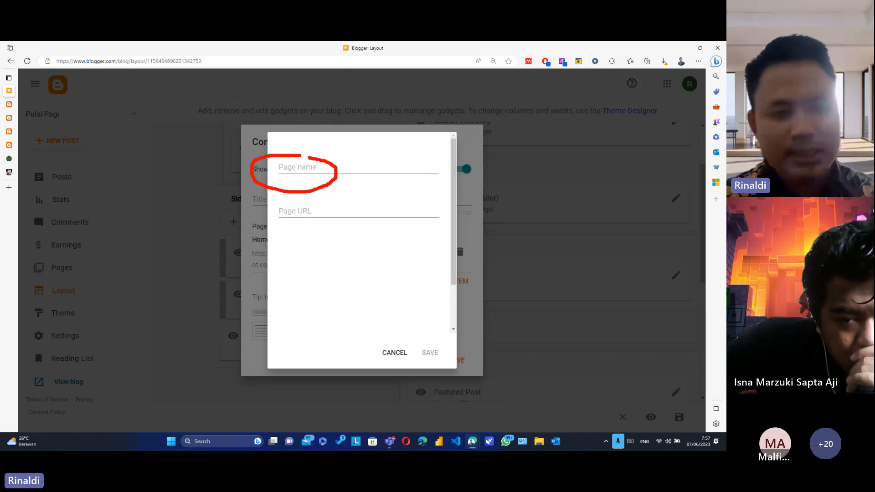
pyautogui.press('Escape')
pyautogui.click(296, 164)
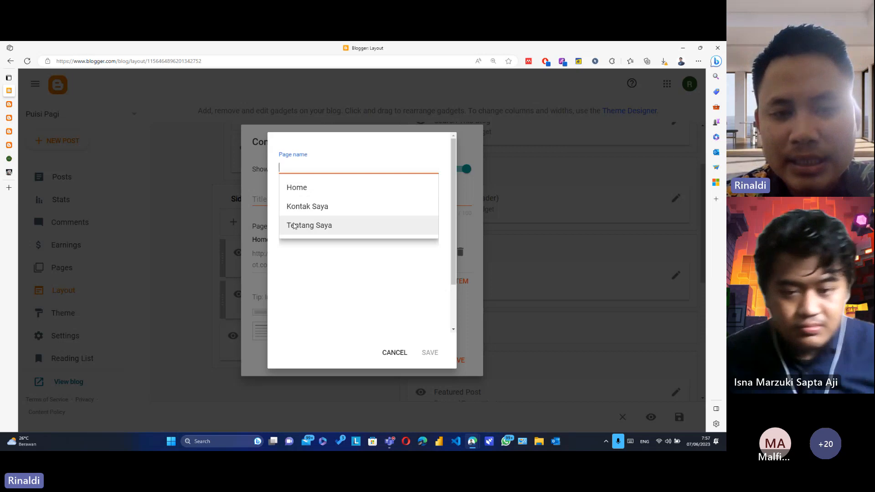
pyautogui.click(294, 225)
pyautogui.click(285, 212)
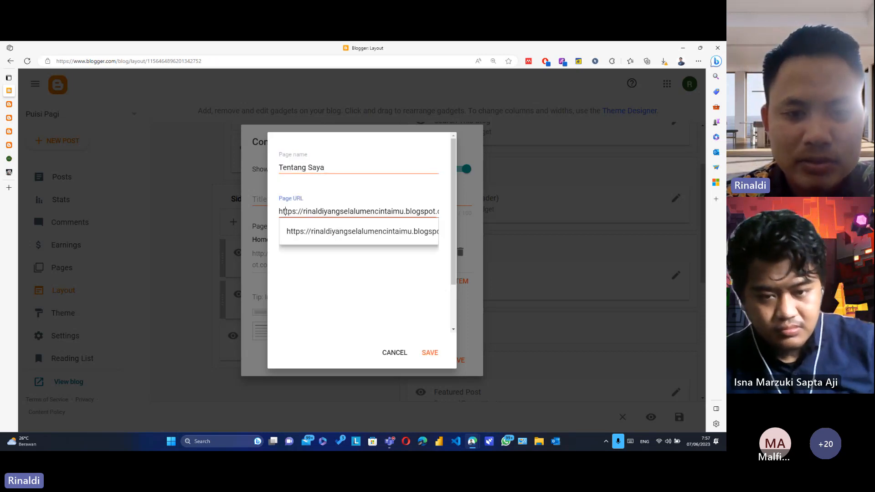
pyautogui.click(375, 281)
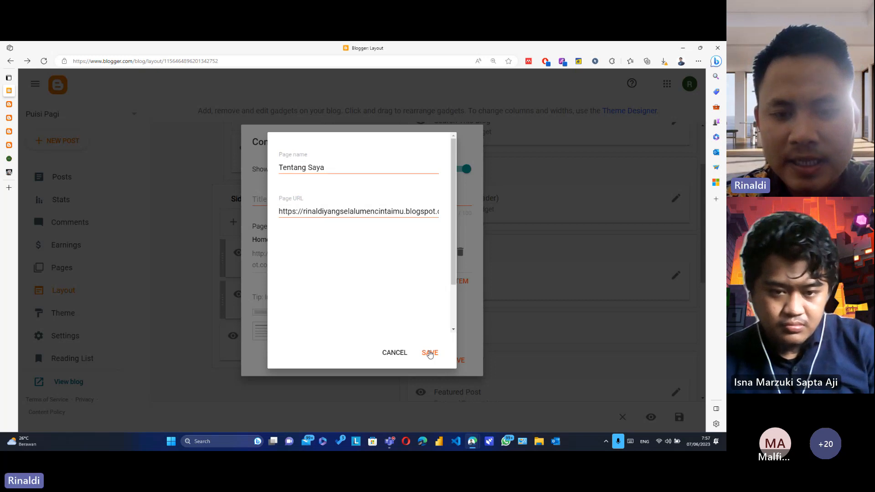
pyautogui.click(430, 354)
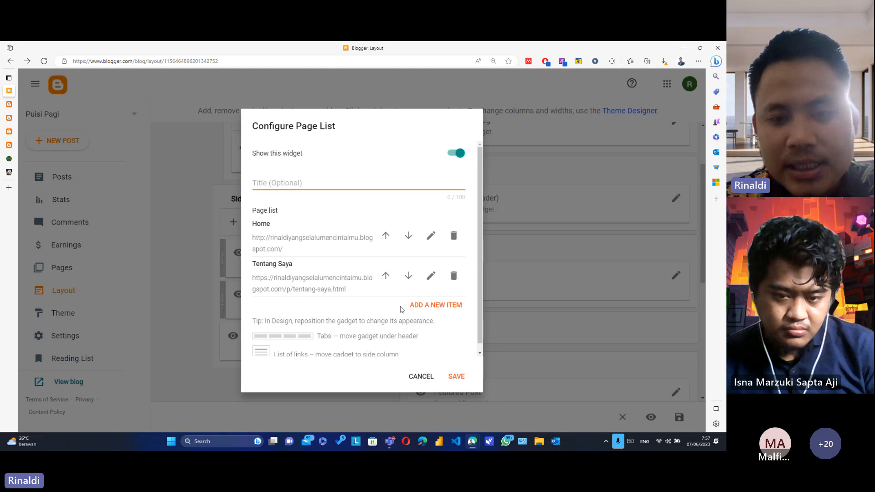
# - Add the Kontak Saya page as another item in the page list
pyautogui.click(424, 305)
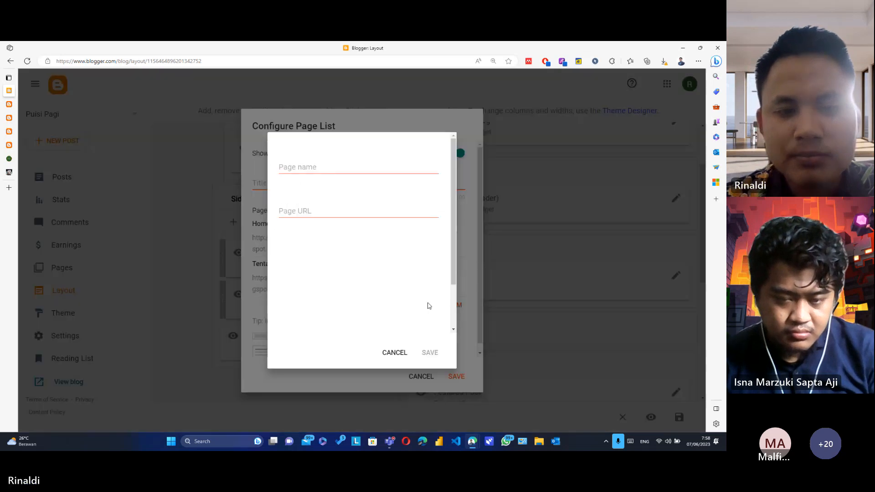
pyautogui.click(295, 168)
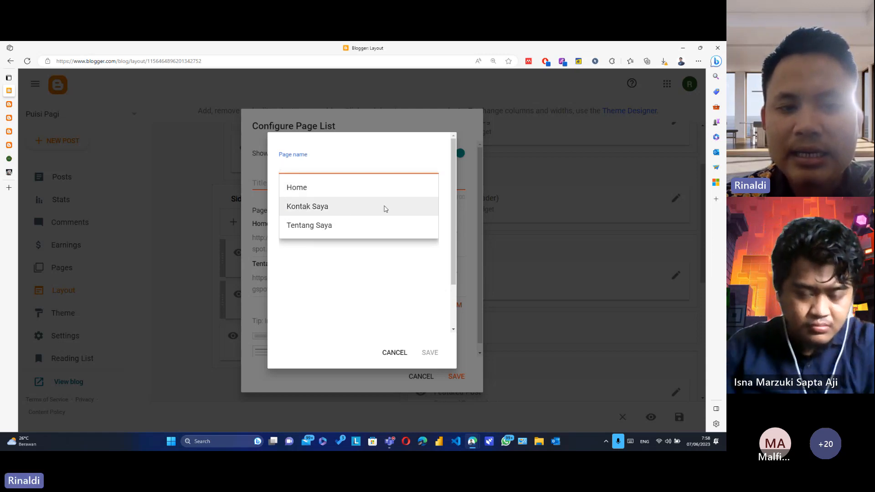
pyautogui.click(384, 207)
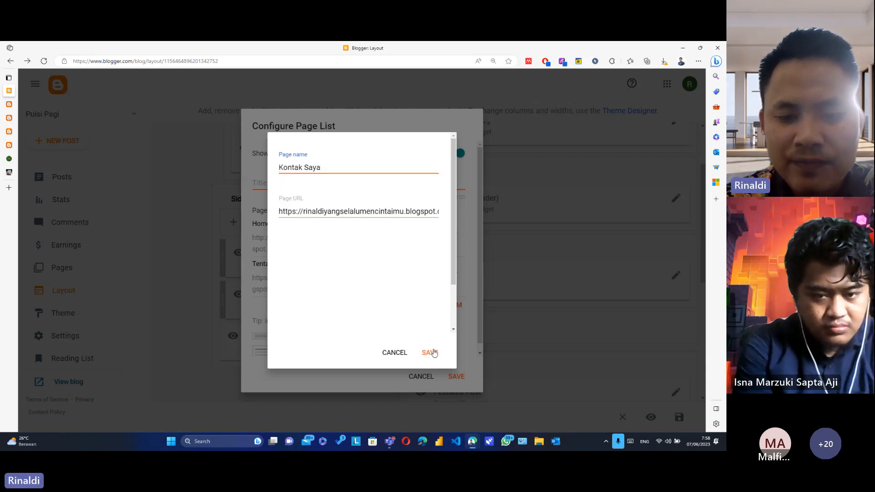
pyautogui.click(430, 353)
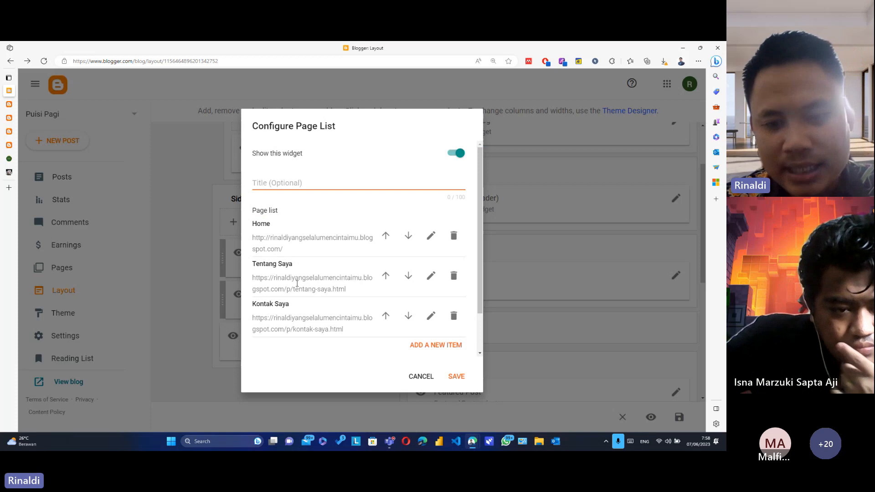
# - Review the page list entries and save the Pages gadget configuration
pyautogui.moveTo(264, 156); pyautogui.dragTo(299, 152)
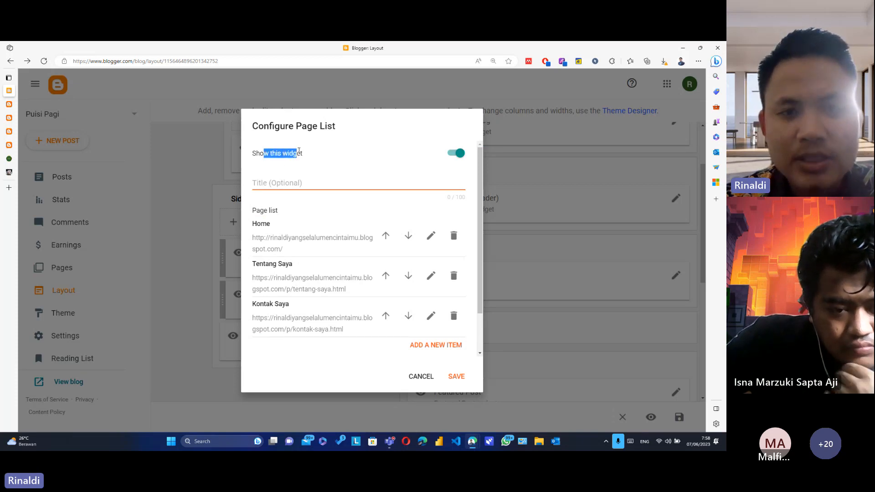
pyautogui.click(414, 153)
pyautogui.scroll(-1, 417, 292)
pyautogui.scroll(-1, 416, 292)
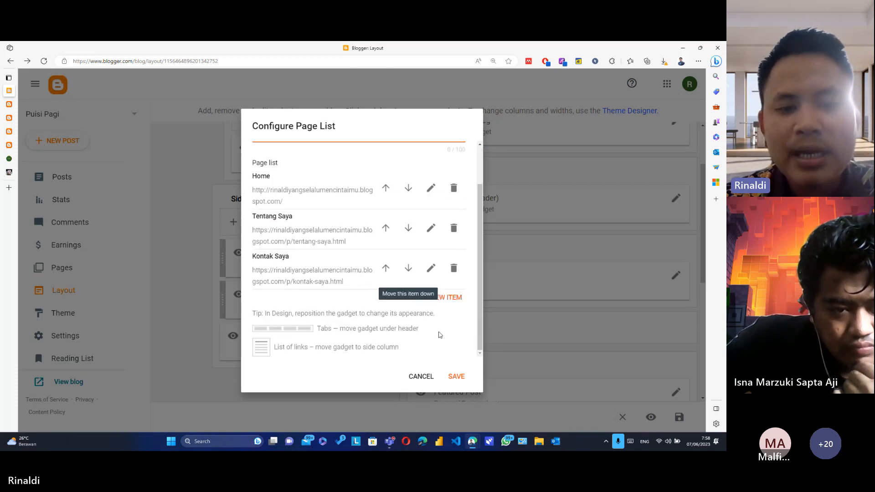
pyautogui.click(462, 379)
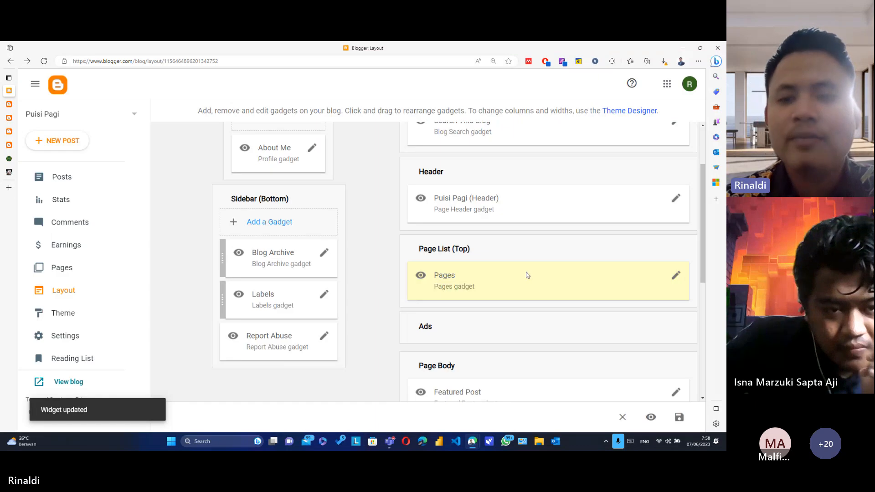
pyautogui.scroll(-2, 547, 252)
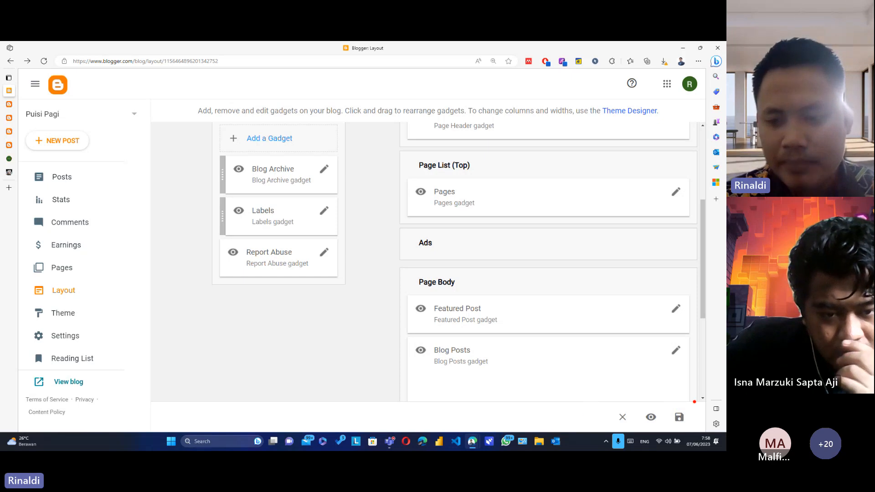
# - Mark the layout's save control in red ink, clear the marking, and save the blog layout arrangement
pyautogui.moveTo(694, 401)
pyautogui.mouseDown()
pyautogui.moveTo(669, 406)
pyautogui.moveTo(684, 431)
pyautogui.moveTo(701, 398)
pyautogui.moveTo(668, 396)
pyautogui.moveTo(667, 428)
pyautogui.moveTo(694, 436)
pyautogui.moveTo(705, 392)
pyautogui.moveTo(668, 386)
pyautogui.mouseUp()
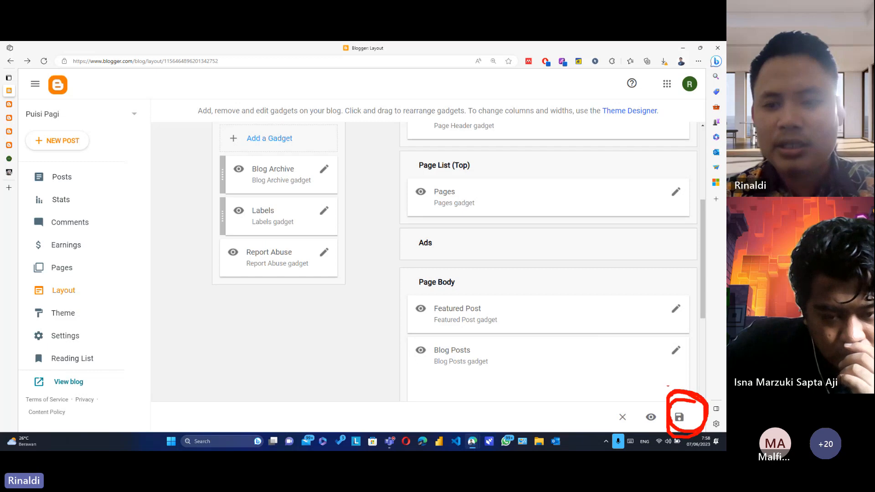
pyautogui.moveTo(613, 194)
pyautogui.mouseDown()
pyautogui.moveTo(651, 367)
pyautogui.moveTo(665, 390)
pyautogui.mouseUp()
pyautogui.moveTo(641, 376)
pyautogui.mouseDown()
pyautogui.moveTo(665, 390)
pyautogui.moveTo(679, 351)
pyautogui.mouseUp()
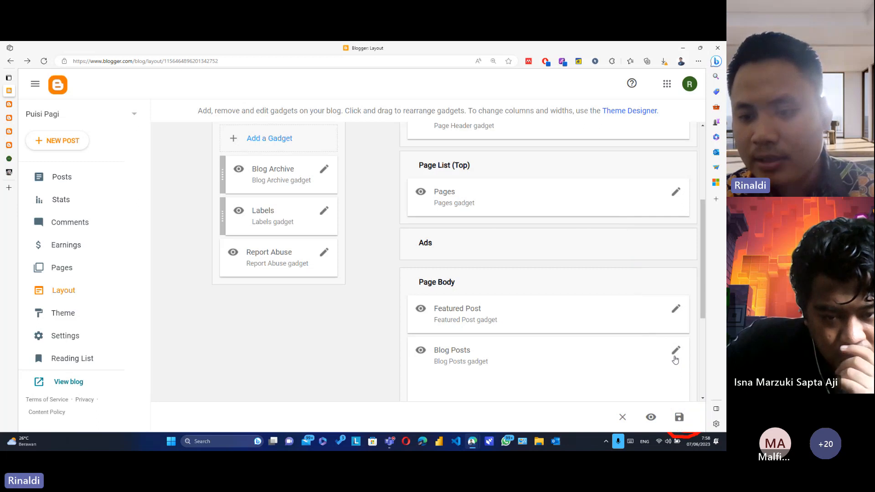
pyautogui.click(679, 419)
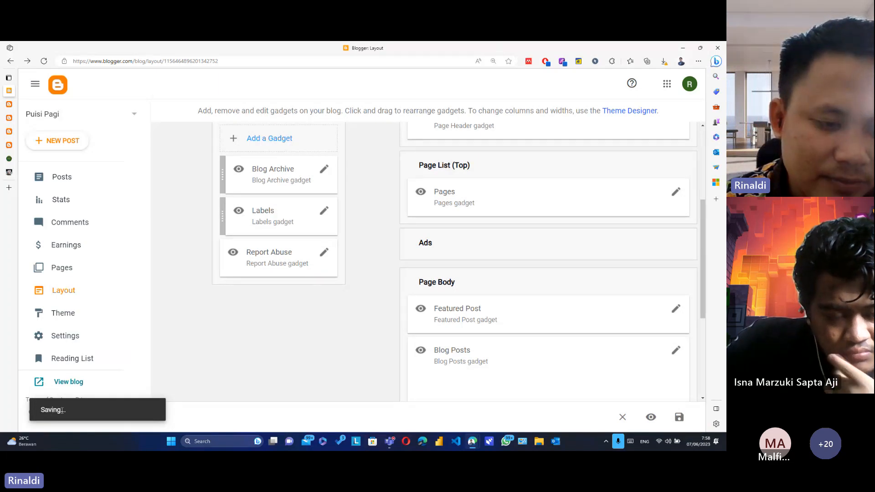
pyautogui.scroll(5, 425, 200)
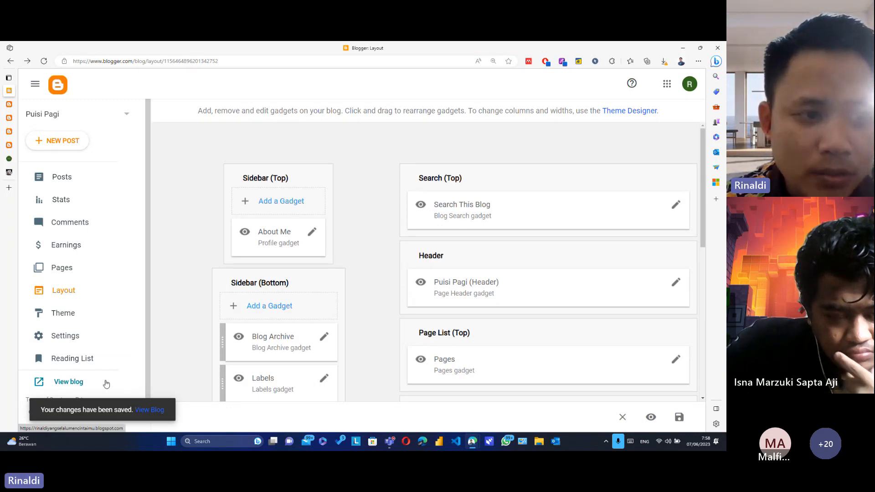
# - View the live blog, check its Tentang Saya and Kontak Saya pages, and return to the home page
pyautogui.click(64, 385)
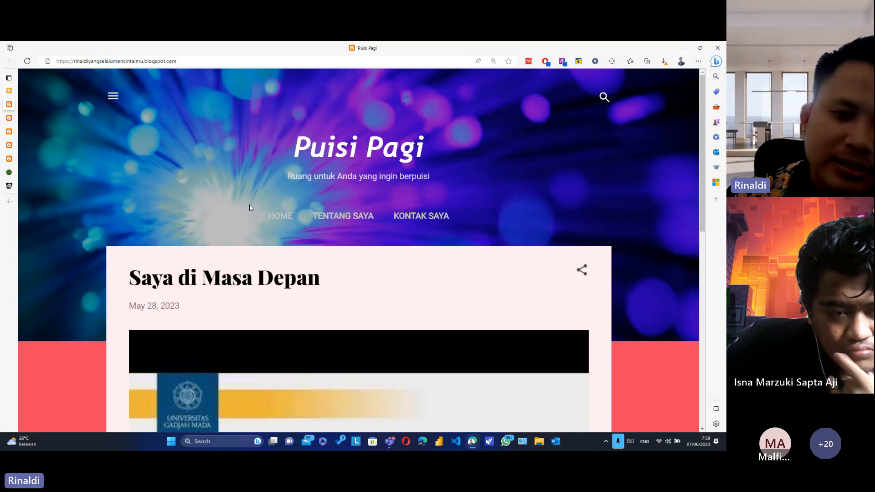
pyautogui.click(342, 219)
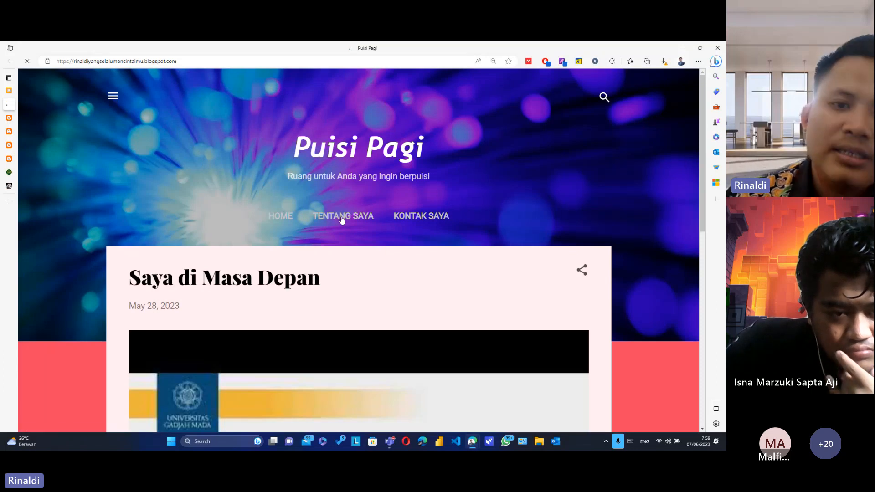
pyautogui.moveTo(135, 215); pyautogui.dragTo(172, 216)
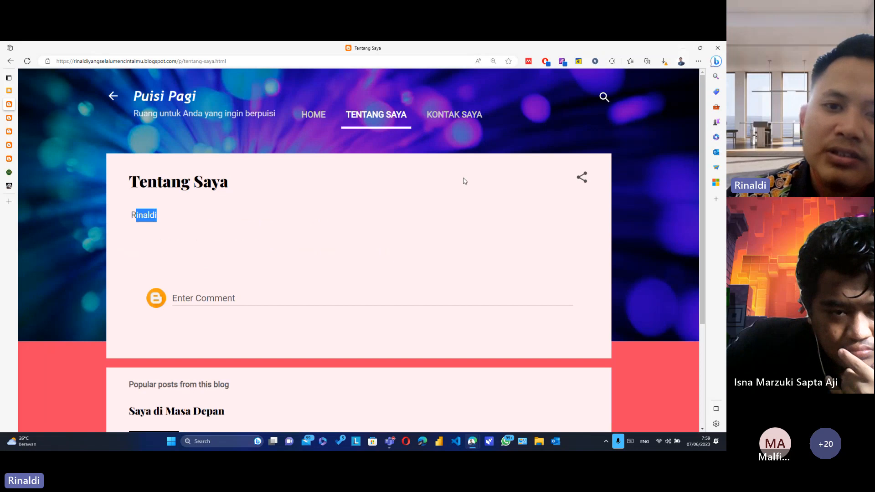
pyautogui.click(457, 119)
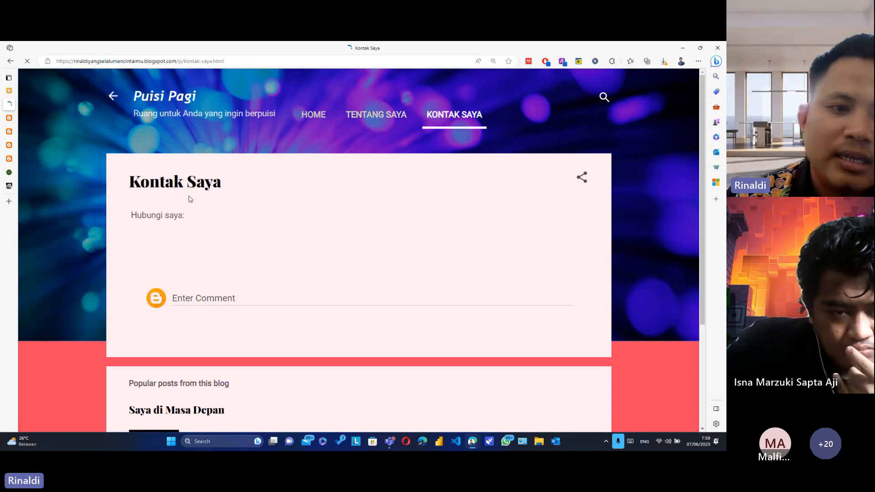
pyautogui.click(314, 114)
pyautogui.scroll(-9, 321, 160)
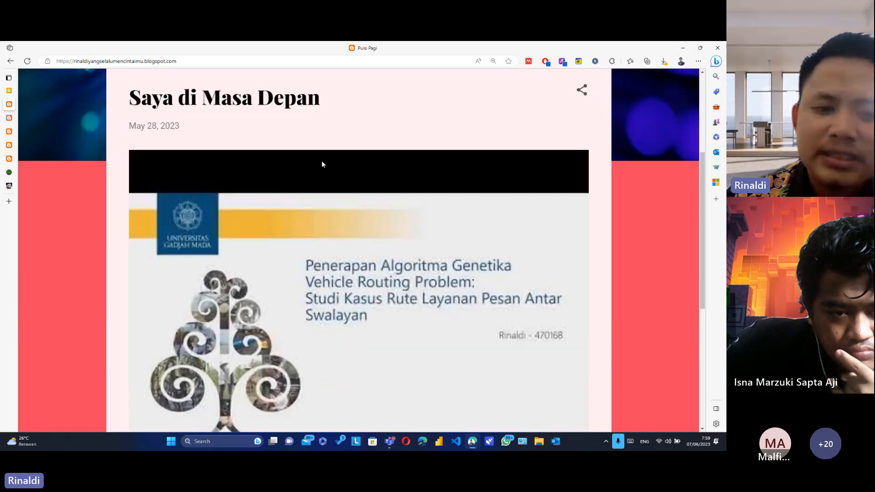
pyautogui.scroll(10, 321, 164)
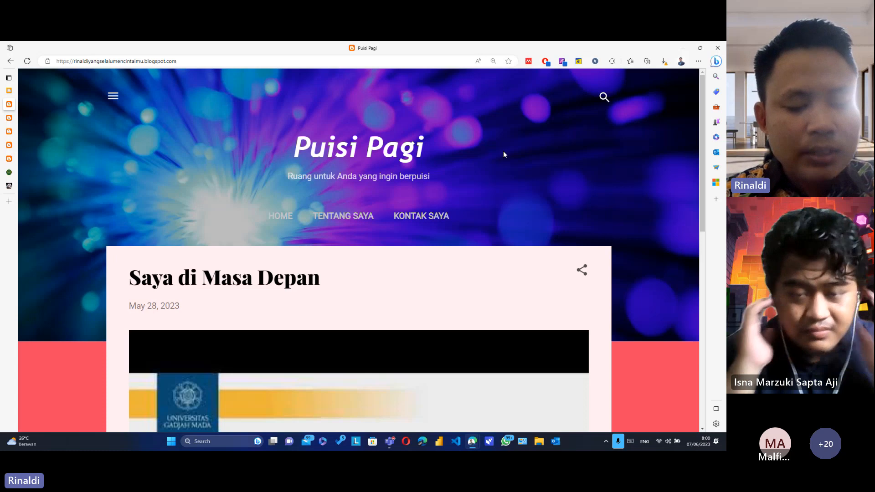
# - Annotate the area above the blog title with the red text "responsive" and circle the word
pyautogui.write('t')
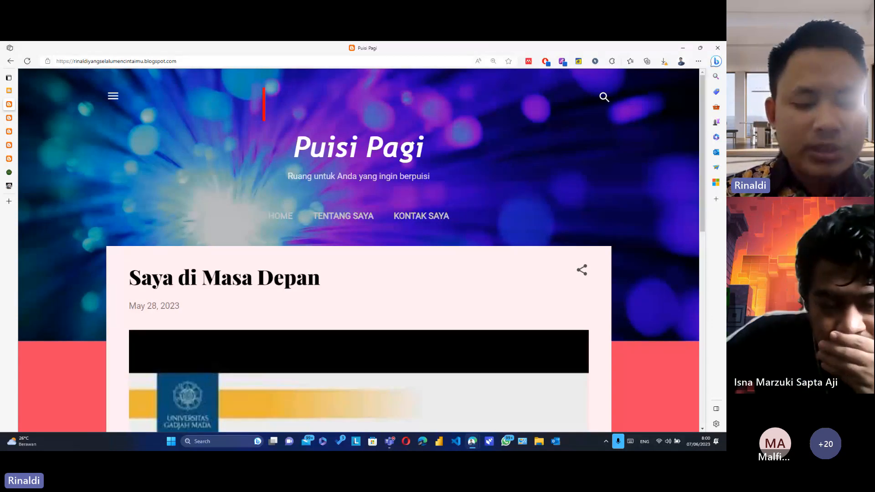
pyautogui.write('res')
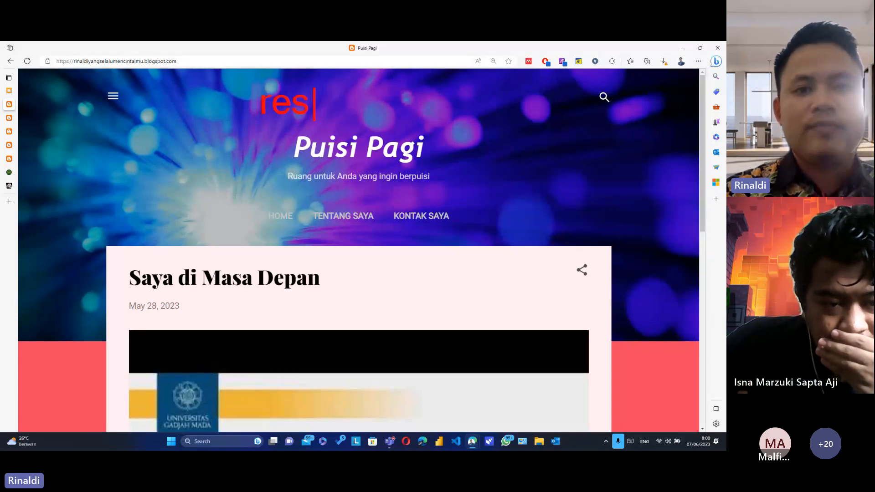
pyautogui.write('ponsive')
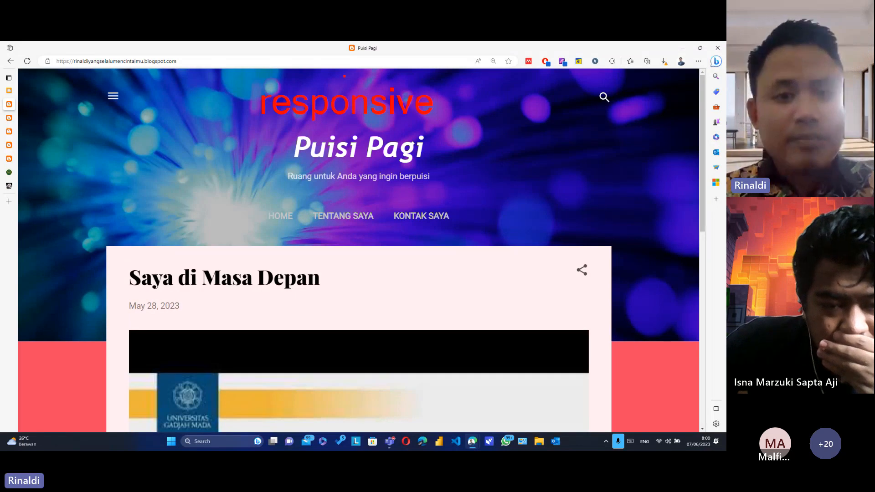
pyautogui.moveTo(344, 73)
pyautogui.mouseDown()
pyautogui.moveTo(221, 110)
pyautogui.moveTo(366, 135)
pyautogui.moveTo(323, 81)
pyautogui.mouseUp()
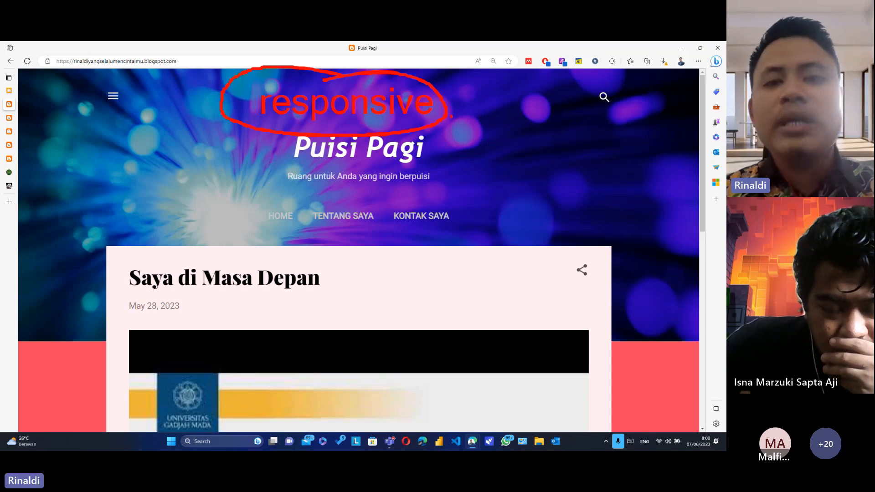
# - Draw an arrow from the circled word and label it "ukuran device" in red text
pyautogui.moveTo(441, 122)
pyautogui.mouseDown()
pyautogui.moveTo(487, 150)
pyautogui.moveTo(479, 166)
pyautogui.mouseUp()
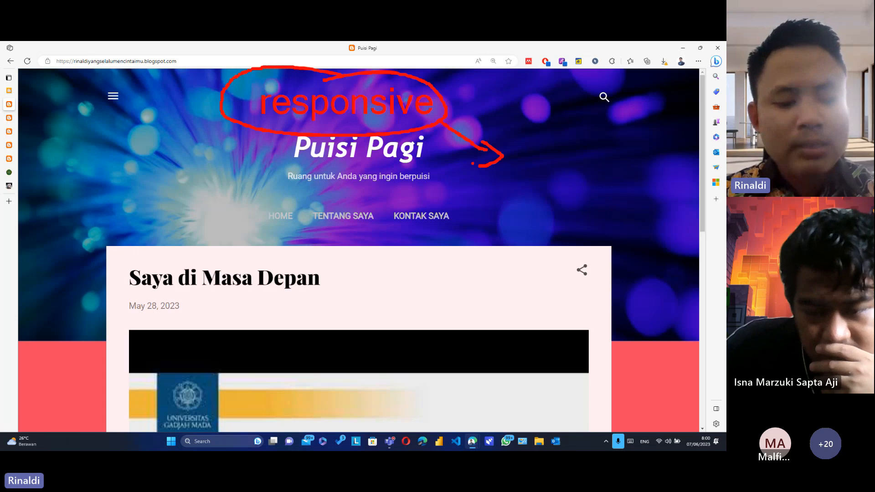
pyautogui.moveTo(519, 142); pyautogui.dragTo(519, 174)
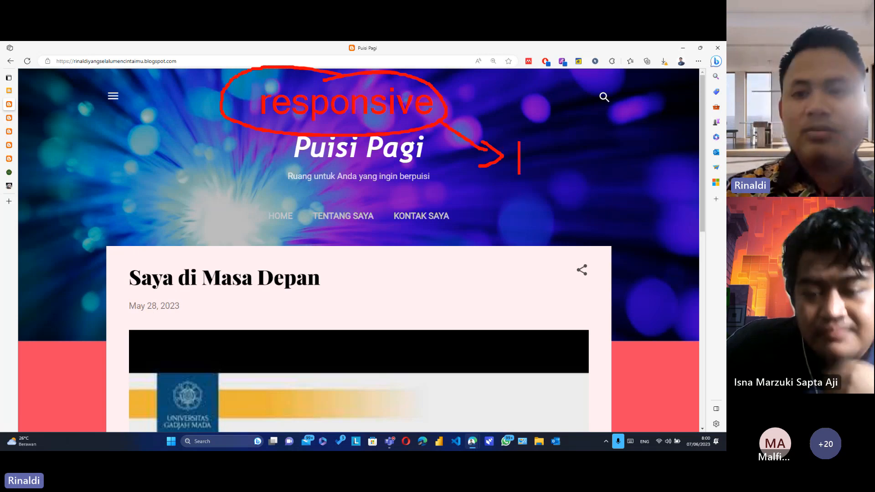
pyautogui.write('ukuran dev')
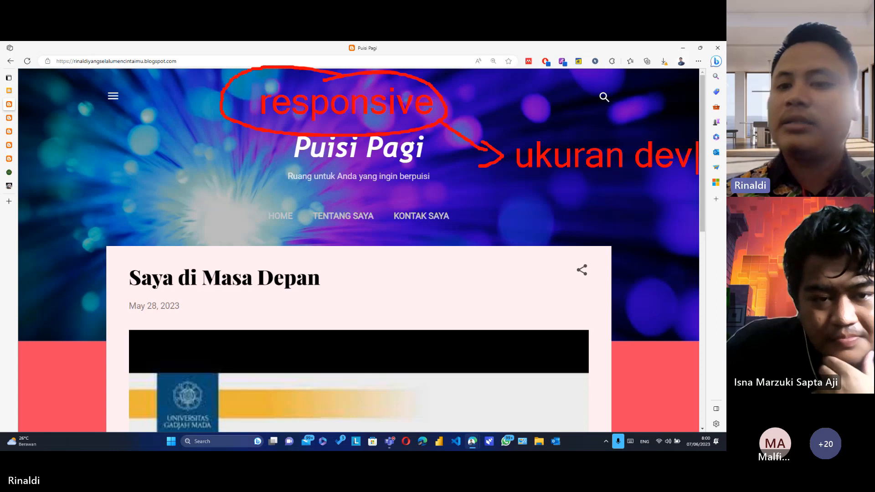
pyautogui.write('ice')
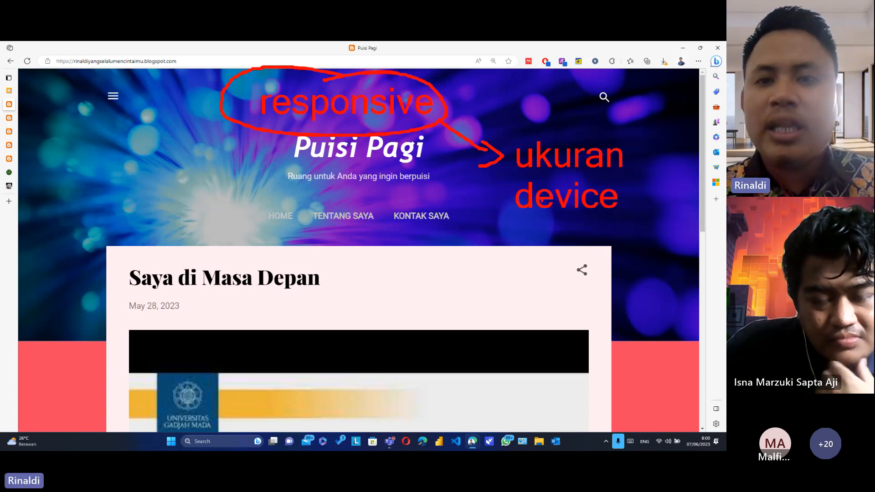
# - Sketch a wide rectangle and a narrow upright one over the post header, and clear all screen annotations
pyautogui.moveTo(413, 236)
pyautogui.mouseDown()
pyautogui.moveTo(587, 238)
pyautogui.moveTo(623, 339)
pyautogui.moveTo(399, 333)
pyautogui.moveTo(387, 270)
pyautogui.moveTo(415, 242)
pyautogui.moveTo(439, 238)
pyautogui.mouseUp()
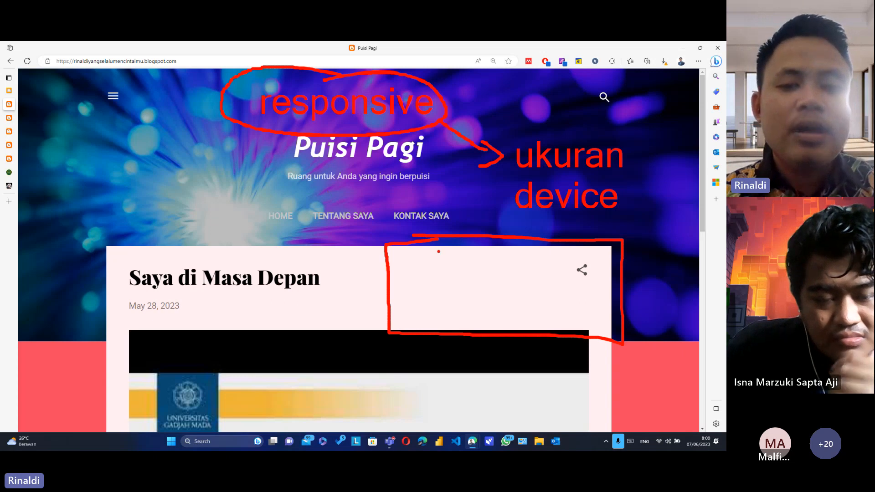
pyautogui.moveTo(256, 247); pyautogui.dragTo(249, 325)
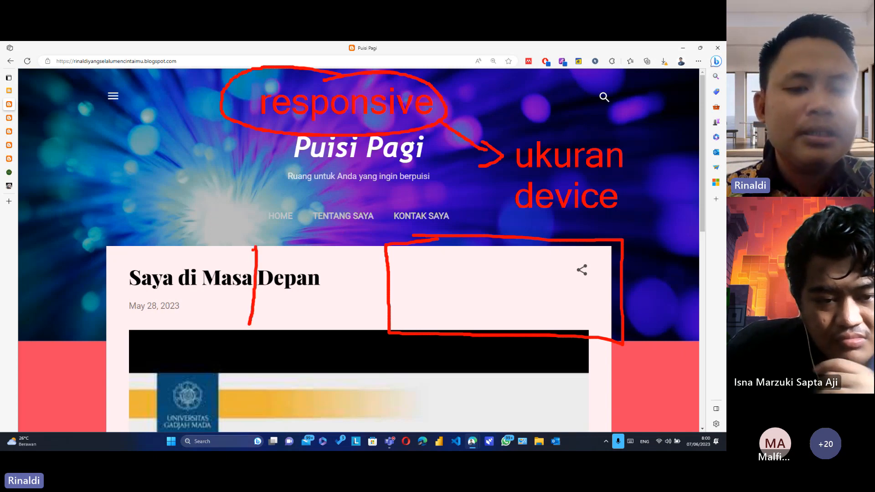
pyautogui.moveTo(256, 248)
pyautogui.mouseDown()
pyautogui.moveTo(293, 247)
pyautogui.moveTo(298, 294)
pyautogui.moveTo(295, 321)
pyautogui.moveTo(251, 322)
pyautogui.mouseUp()
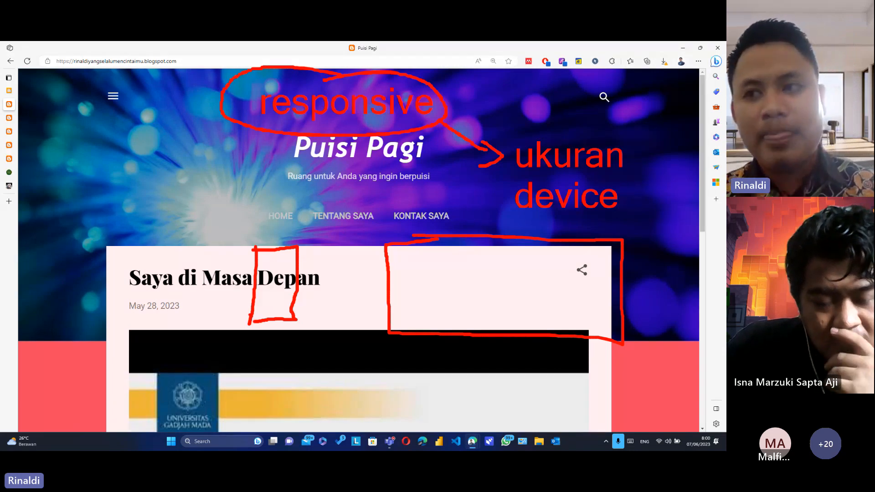
pyautogui.press('Escape')
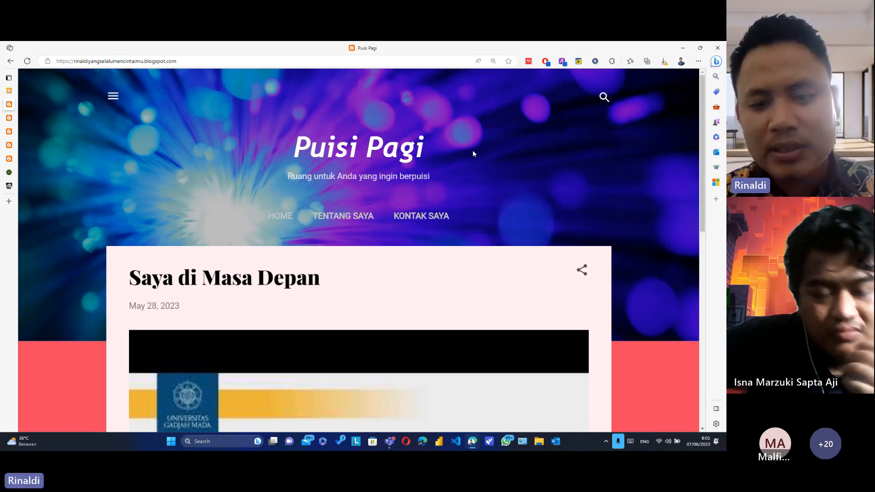
# - Open the browser's developer tools with device emulation and preview the blog at iPhone 12 Pro dimensions
pyautogui.press('F12')
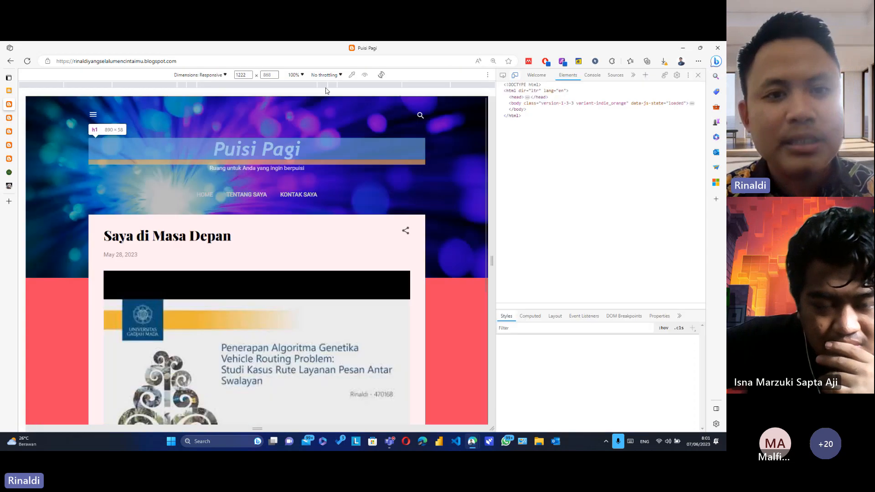
pyautogui.click(199, 75)
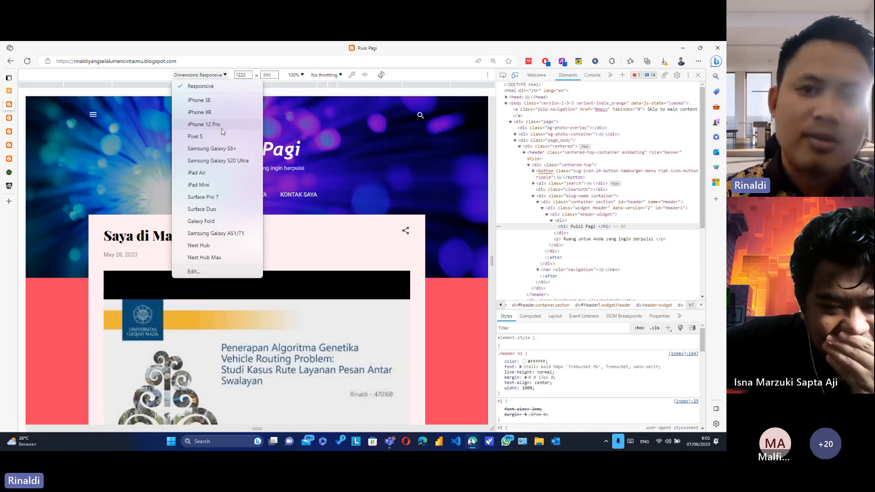
pyautogui.click(204, 124)
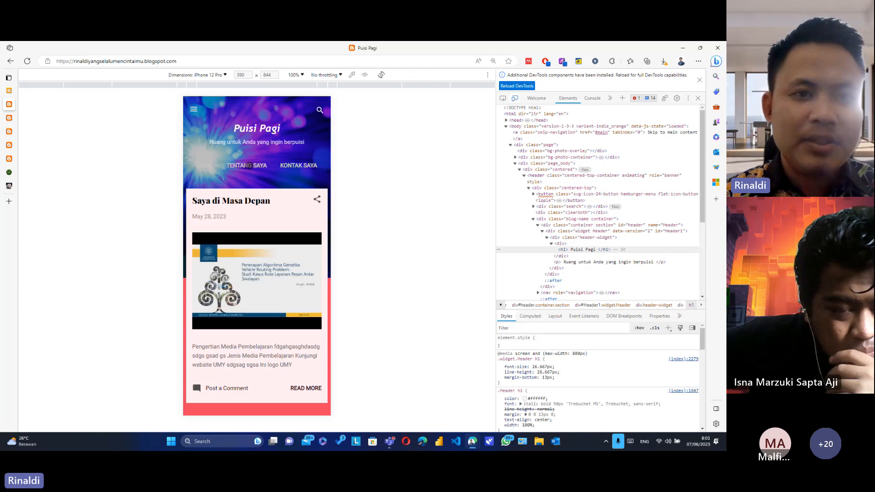
# - Preview the blog at Samsung Galaxy S8+, Samsung Galaxy S20 Ultra, Samsung Galaxy A51/71 and iPhone SE dimensions
pyautogui.click(206, 75)
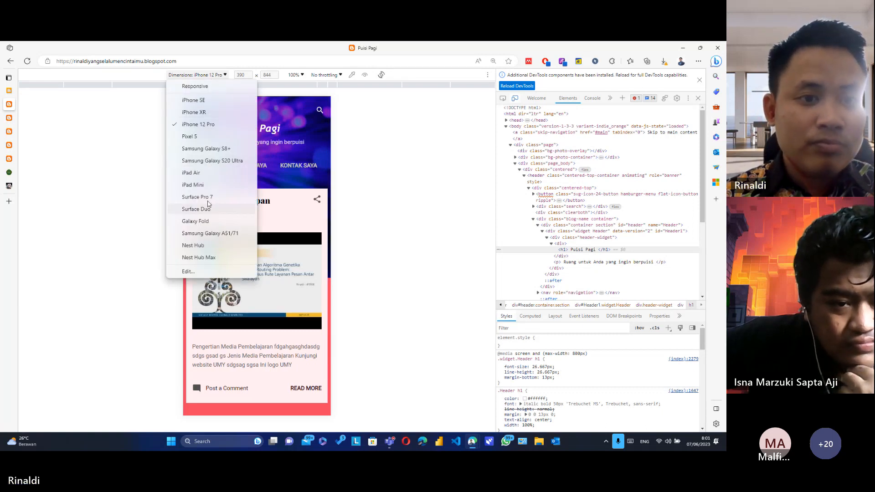
pyautogui.click(207, 148)
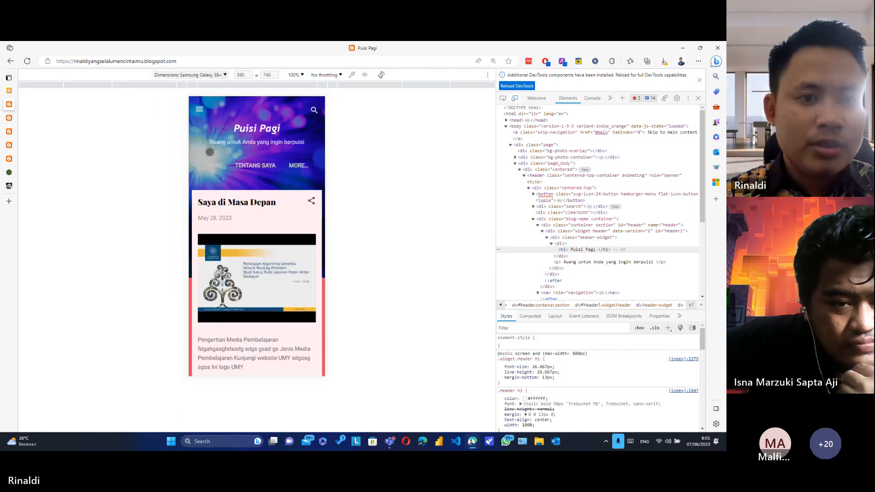
pyautogui.click(189, 74)
pyautogui.click(208, 161)
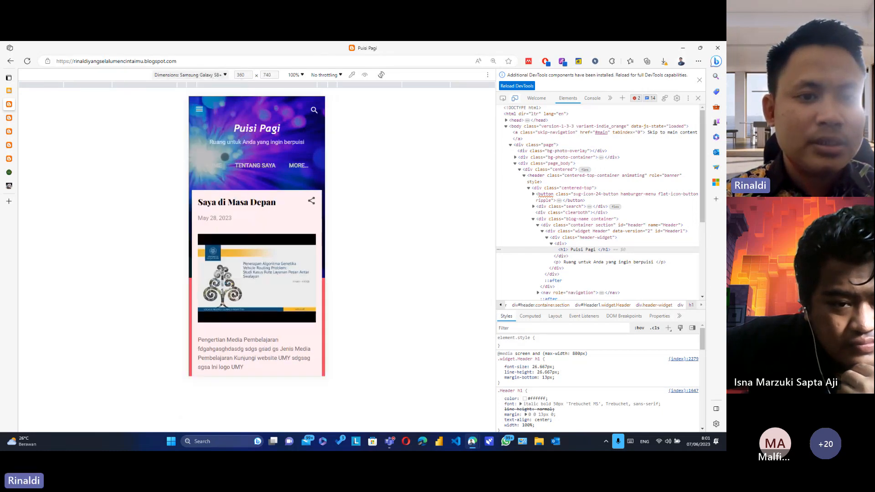
pyautogui.click(211, 74)
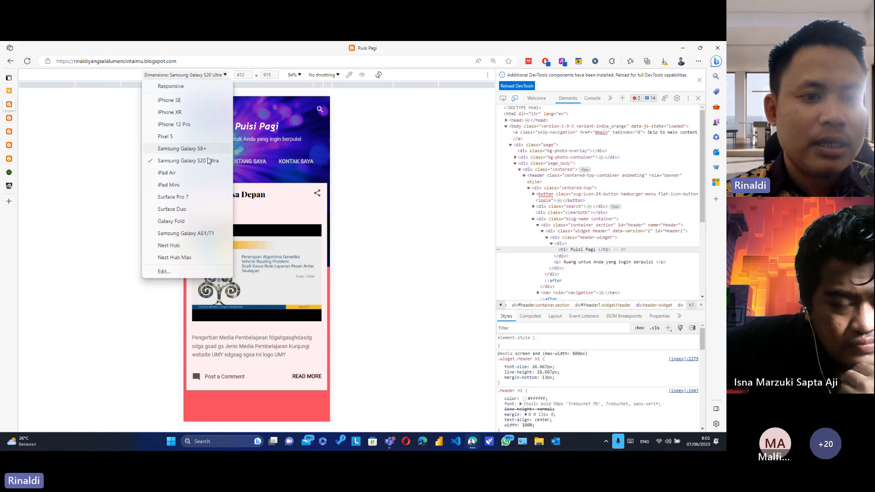
pyautogui.click(191, 233)
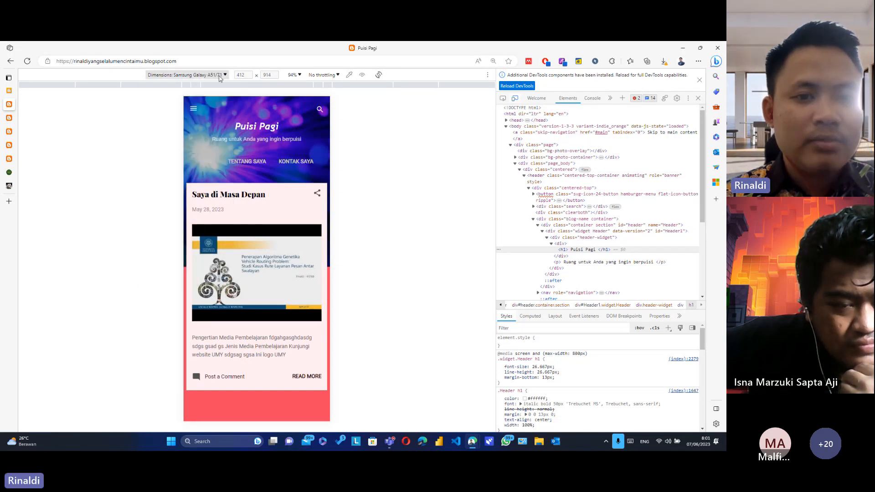
pyautogui.click(196, 74)
pyautogui.click(206, 98)
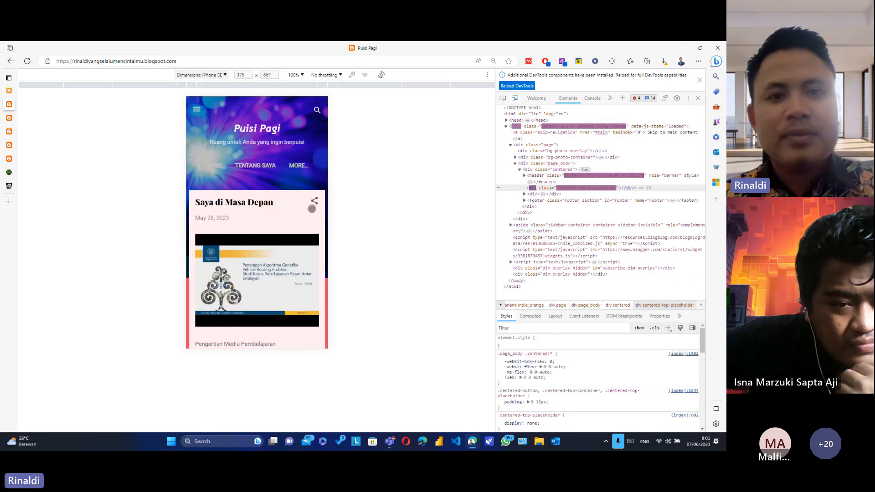
# - Switch the device preview to Responsive dimensions and narrow the viewport to a width of about 218
pyautogui.click(205, 74)
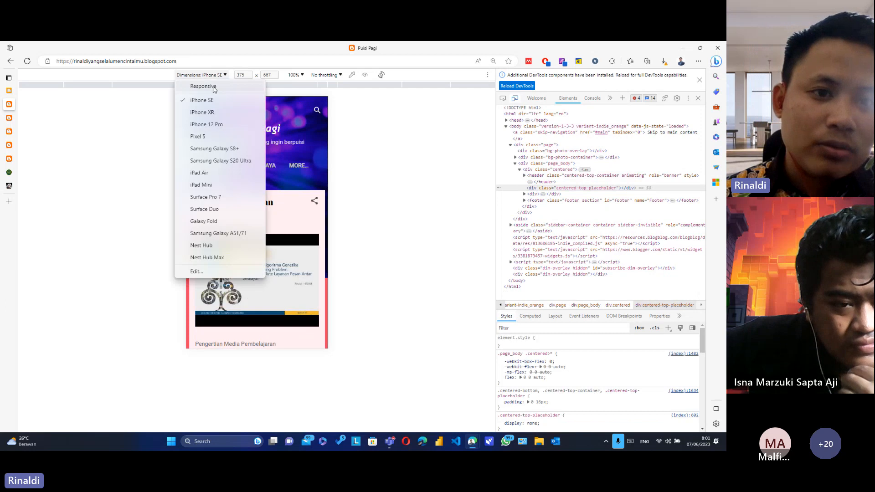
pyautogui.click(203, 87)
pyautogui.moveTo(491, 262); pyautogui.dragTo(302, 242)
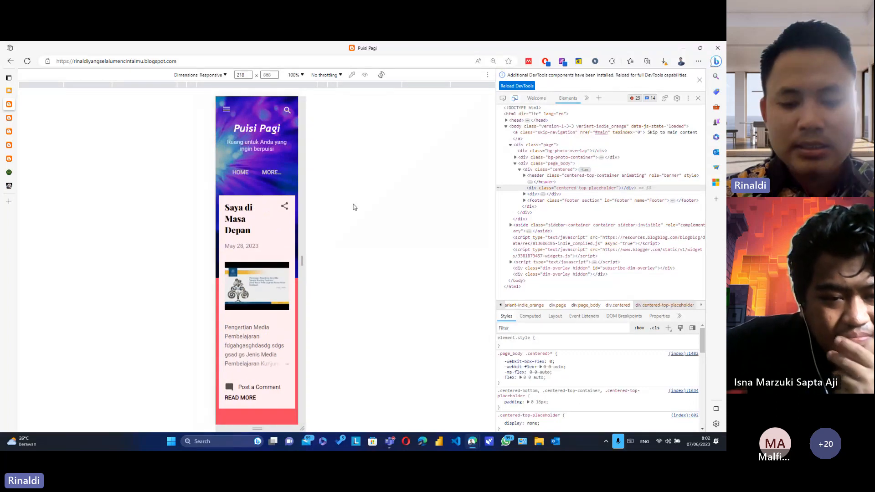
pyautogui.hotkey('ctrl', '+')
pyautogui.hotkey('ctrl', '+')
pyautogui.hotkey('ctrl', '+')
pyautogui.hotkey('ctrl', '+')
pyautogui.hotkey('ctrl', '+')
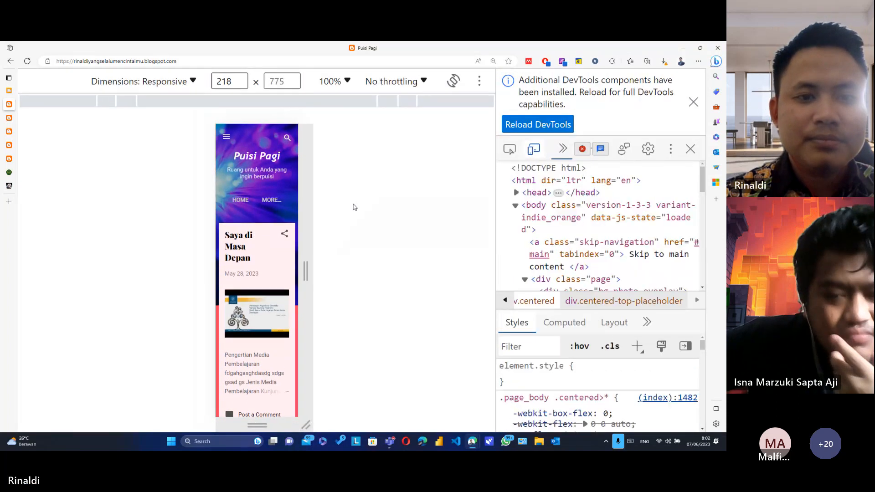
pyautogui.hotkey('ctrl', '-')
pyautogui.hotkey('ctrl', '-')
pyautogui.hotkey('ctrl', '-')
pyautogui.hotkey('ctrl', '-')
pyautogui.hotkey('ctrl', '-')
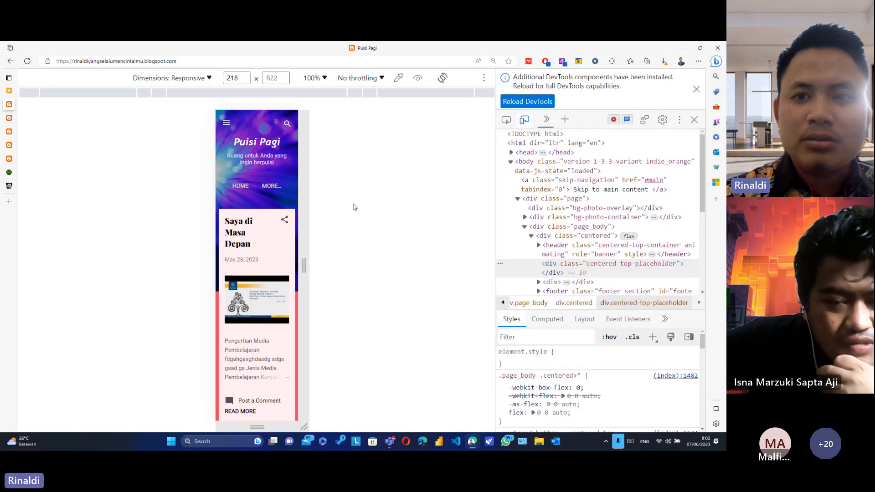
# - Shrink the developer tools text and expand and collapse the blog header's More... page links in the 218-wide preview
pyautogui.hotkey('ctrl', '-')
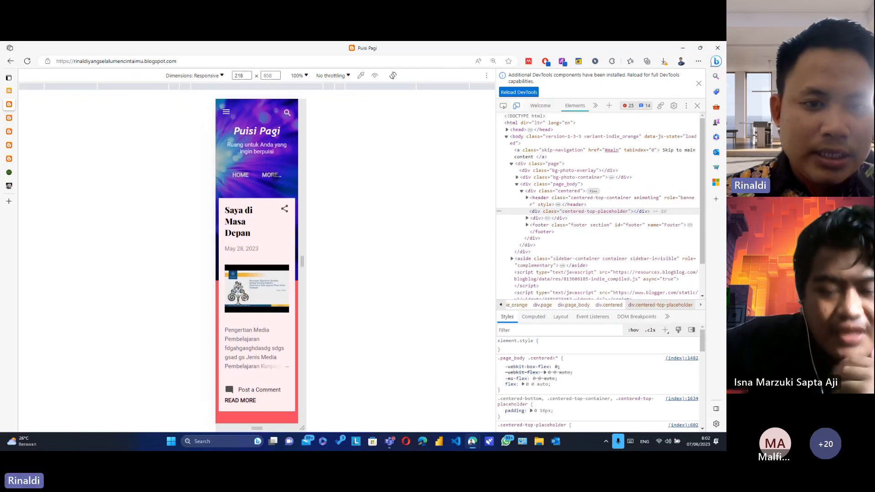
pyautogui.click(270, 173)
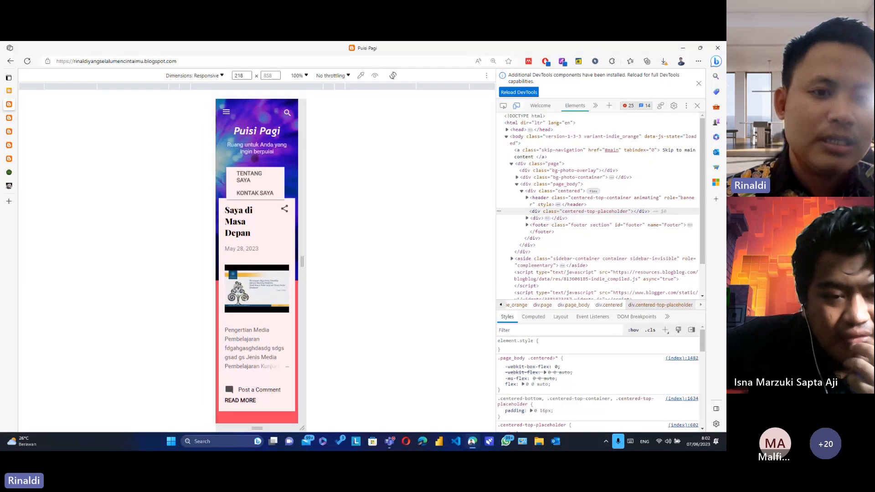
pyautogui.click(255, 159)
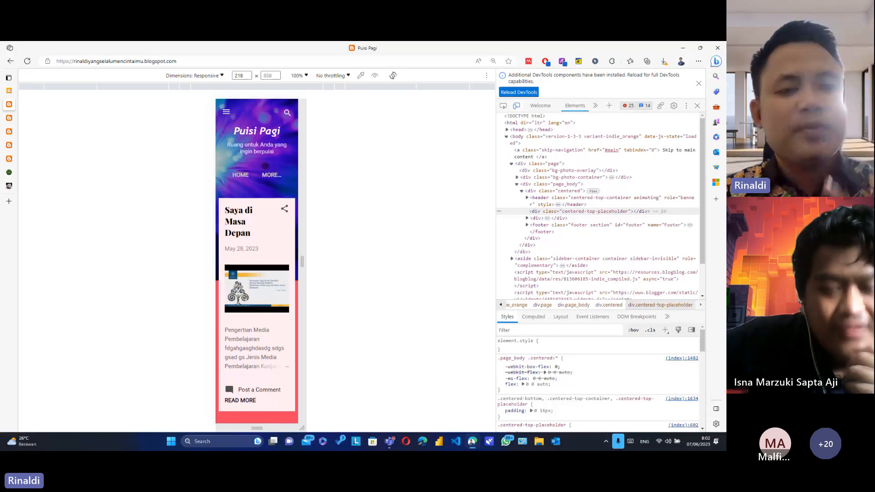
pyautogui.click(269, 173)
pyautogui.click(269, 160)
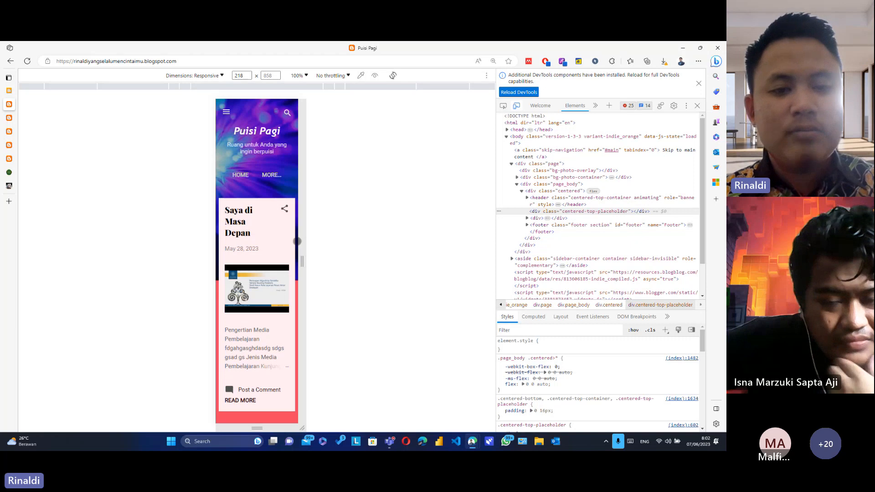
# - Widen the responsive preview to a width of about 576, dismiss the DevTools components notice and close the developer tools
pyautogui.moveTo(305, 252); pyautogui.dragTo(373, 236)
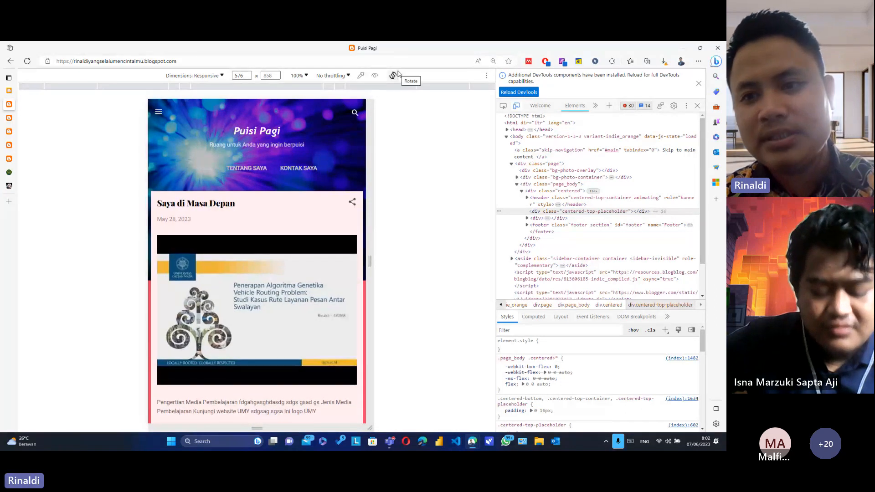
pyautogui.click(699, 82)
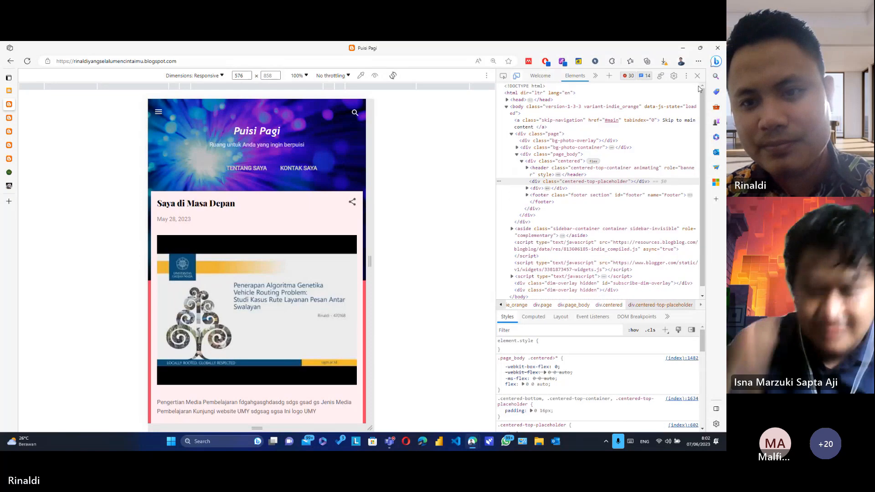
pyautogui.click(698, 76)
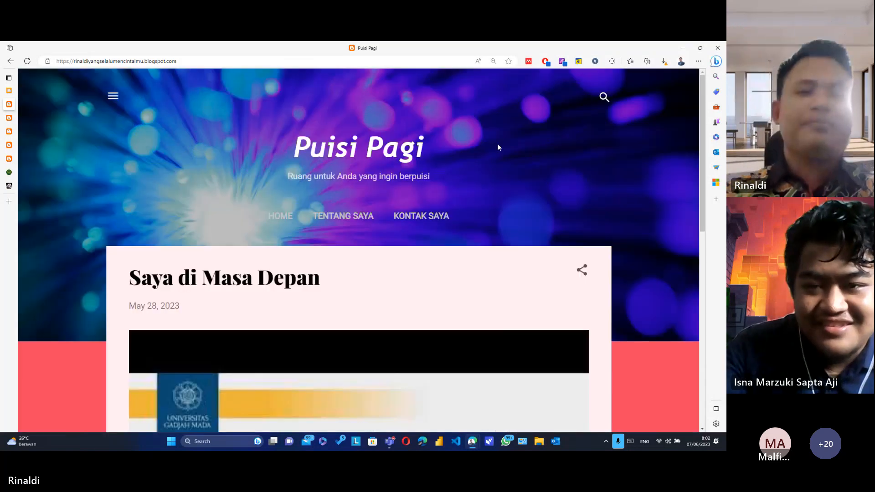